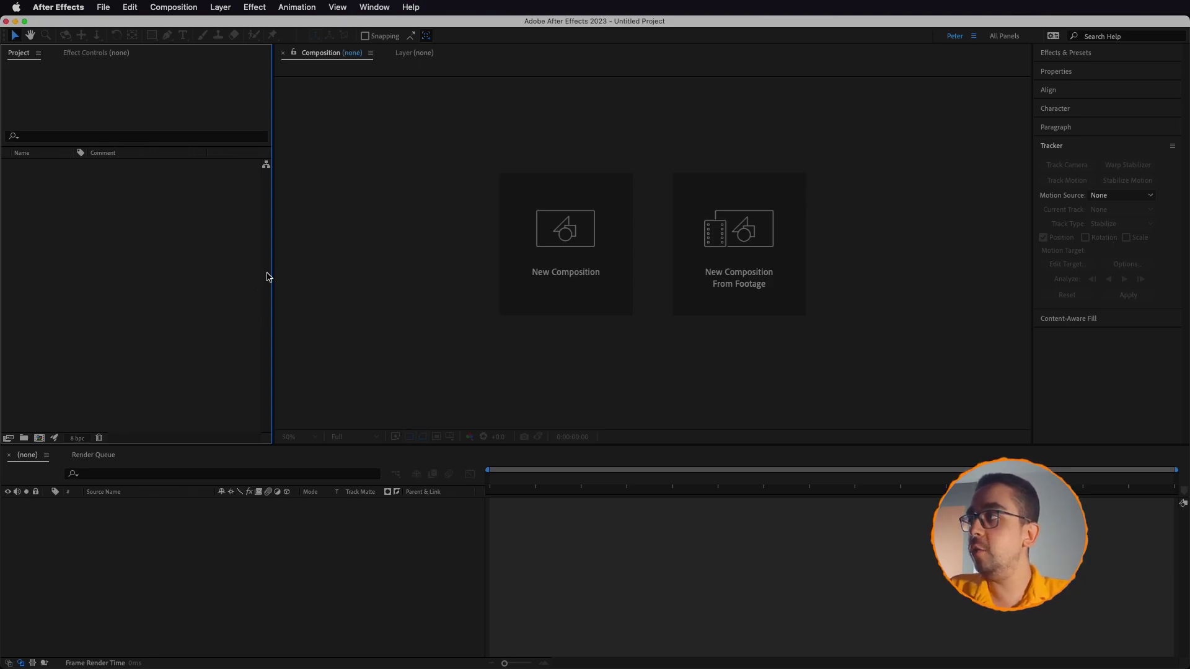
double_click(208, 236)
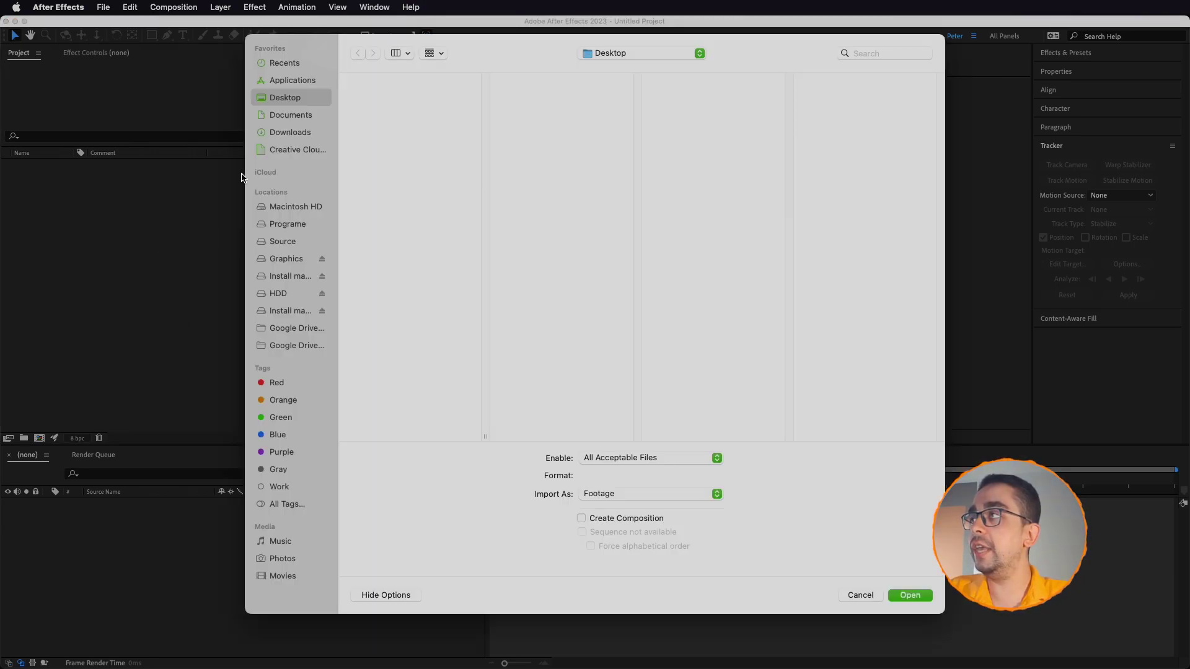
click(289, 132)
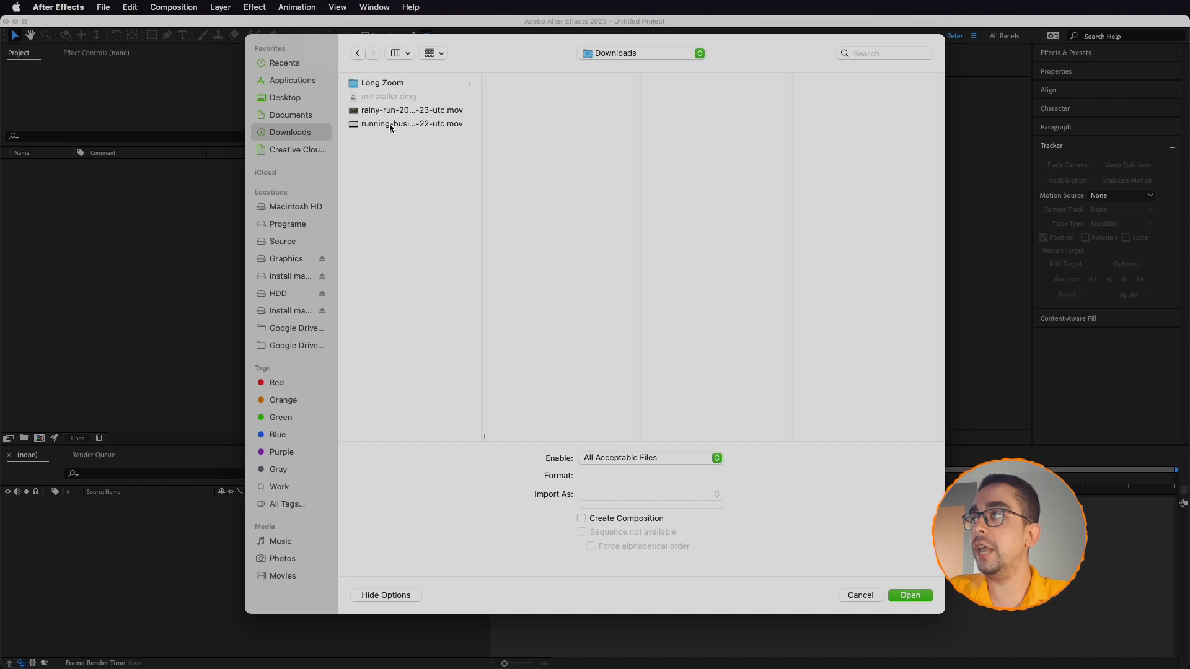
click(388, 112)
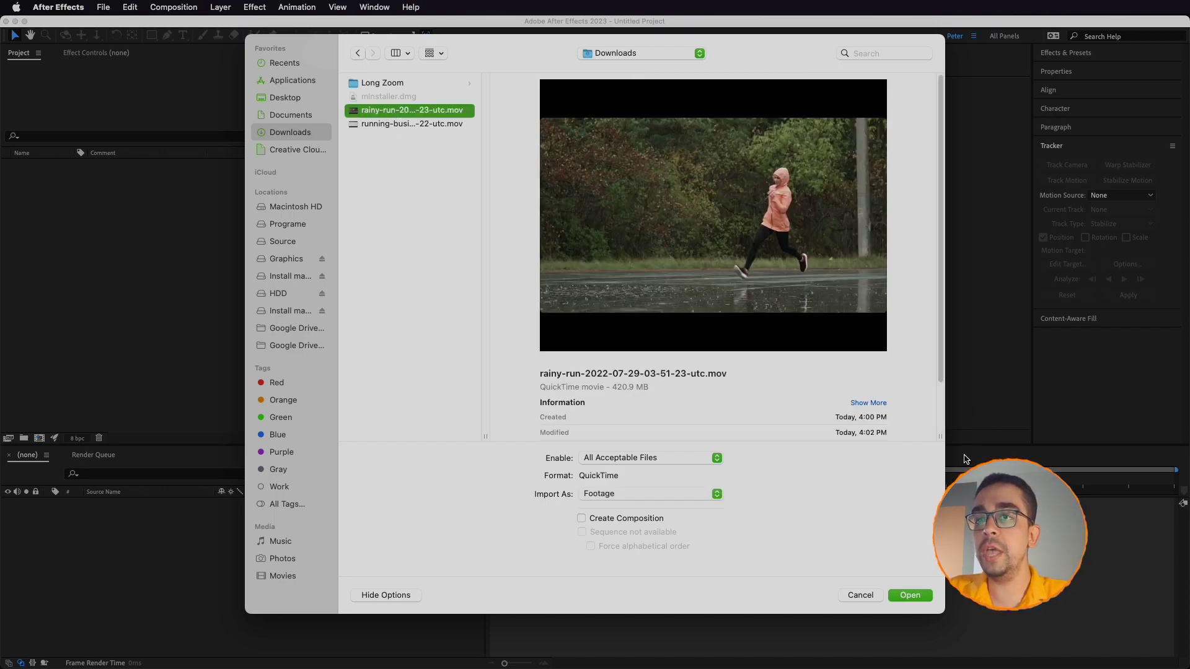
click(921, 597)
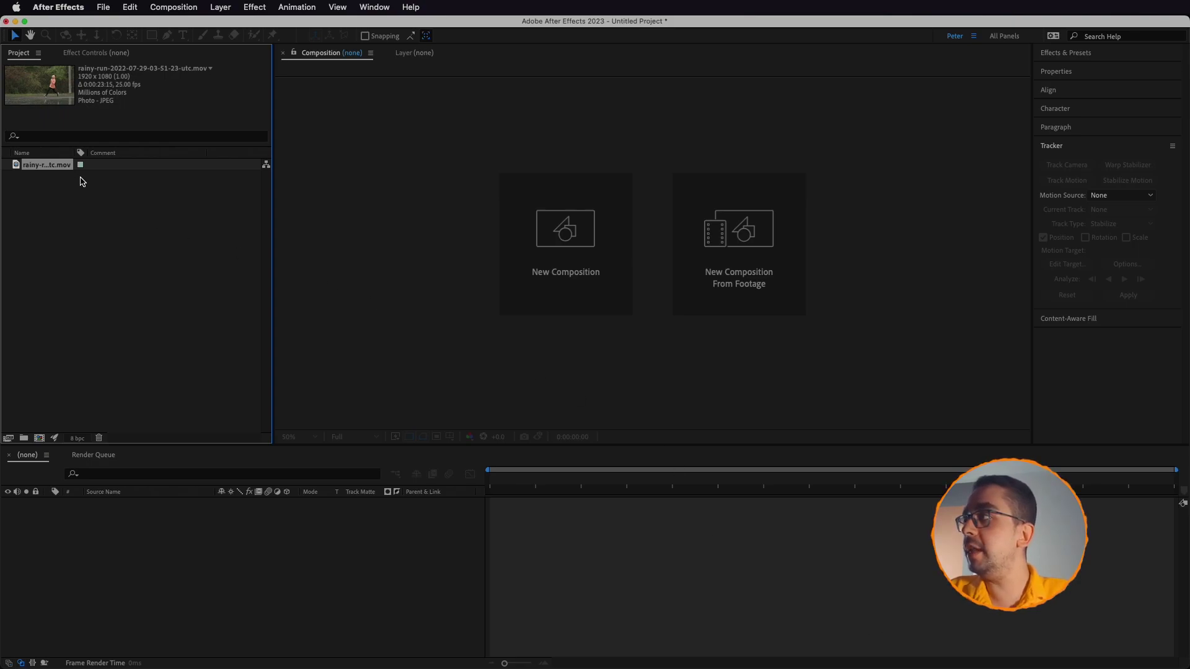
Step: Create a composition from the rainy-run clip and move the playhead to 0:00:03:08
drag(18, 165, 43, 437)
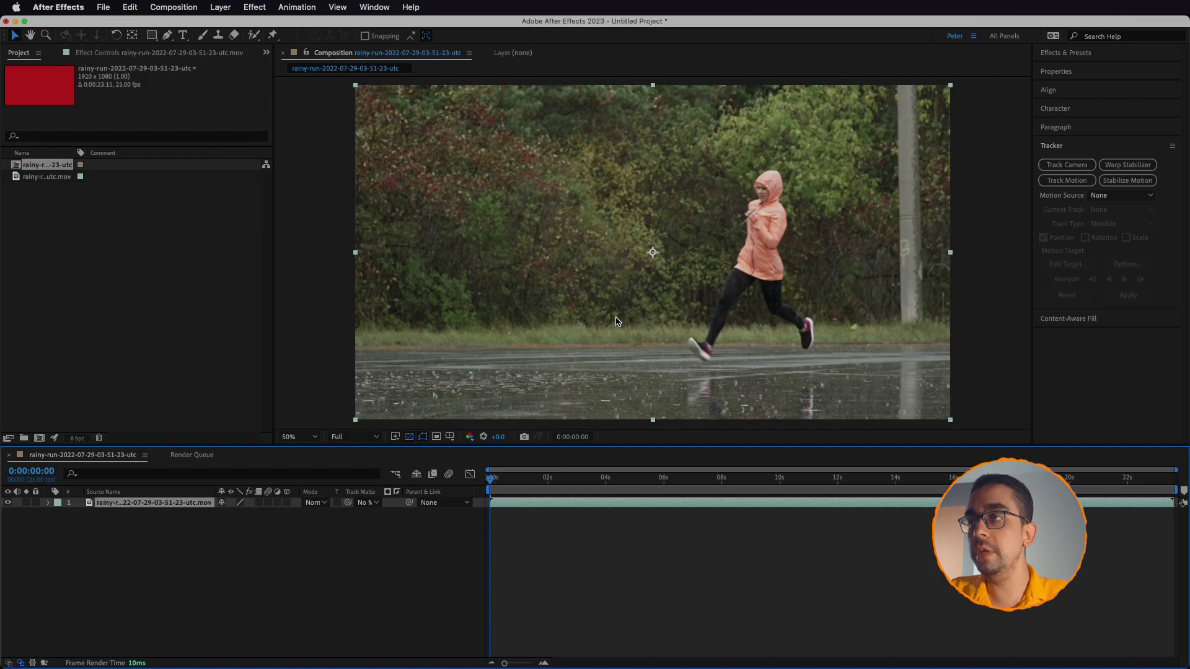
drag(491, 481, 591, 492)
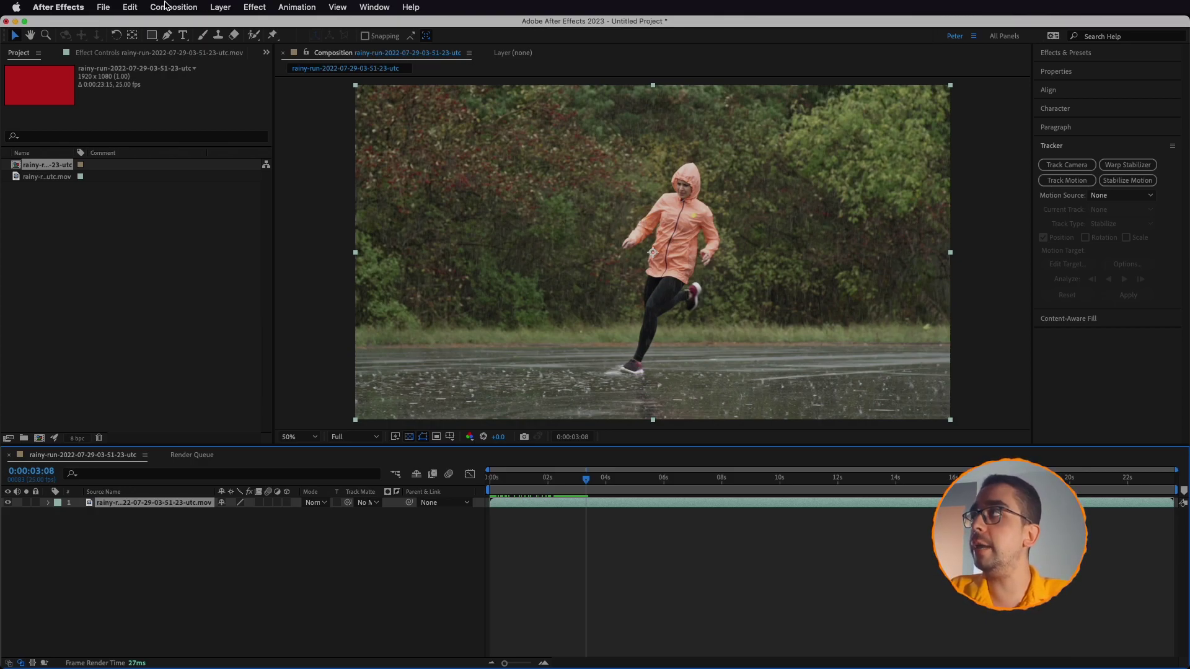
Step: Queue the current frame with Save Frame As, outputting to the Desktop as 1.mov
click(185, 7)
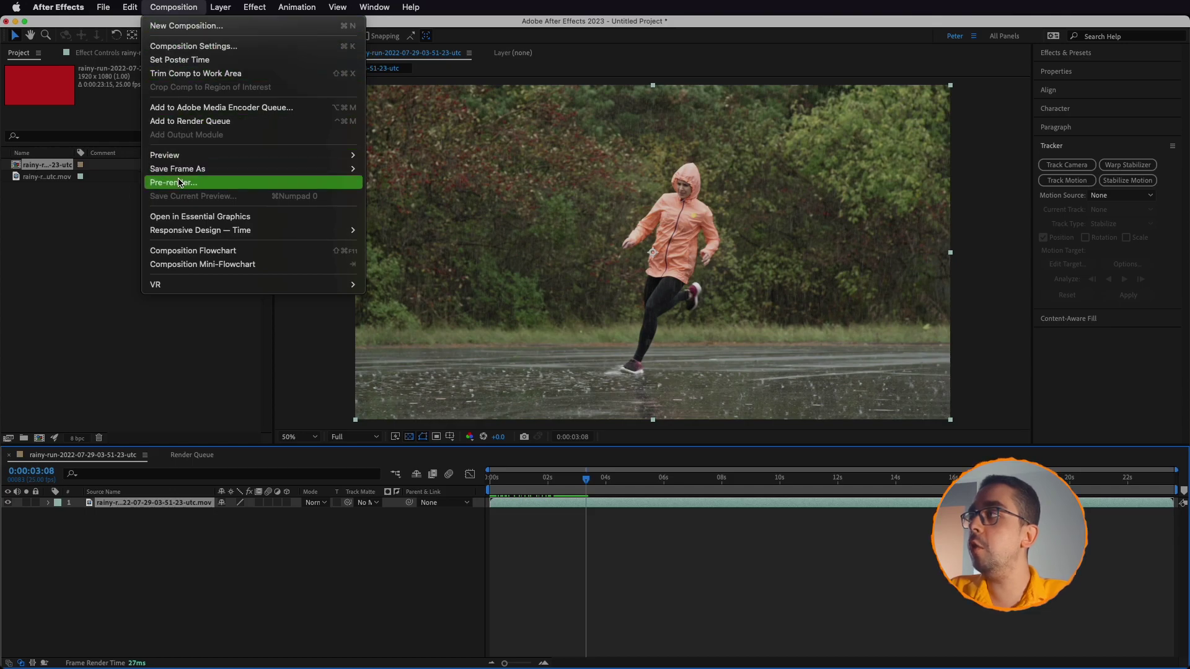
mouse_move(183, 173)
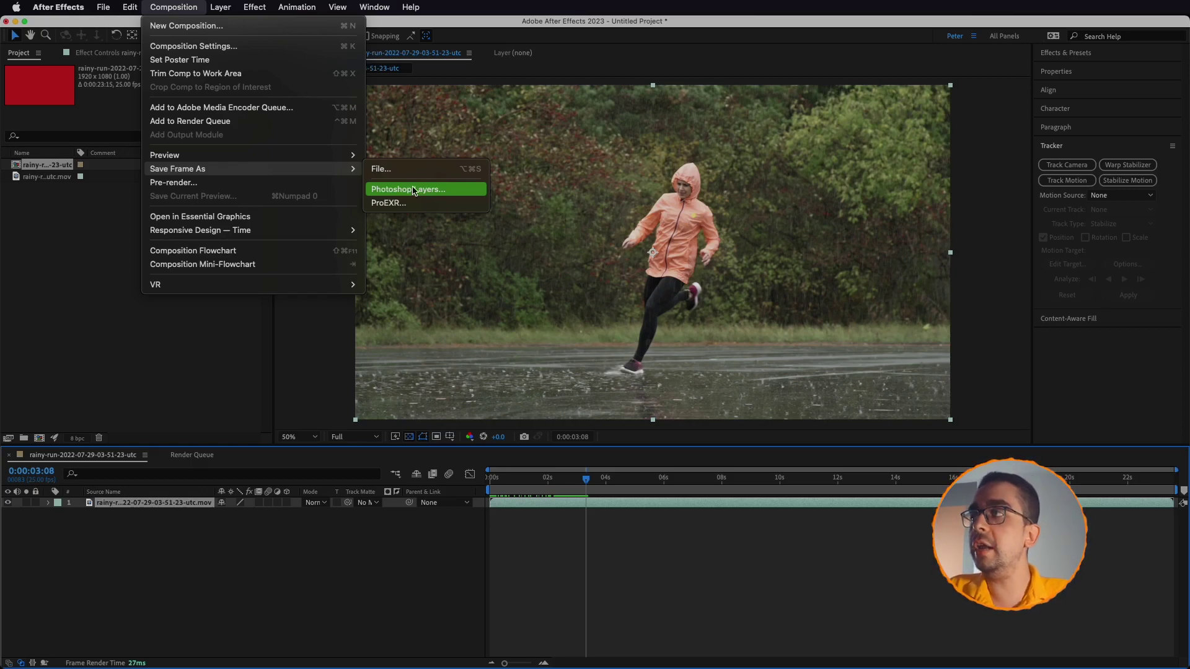
click(404, 173)
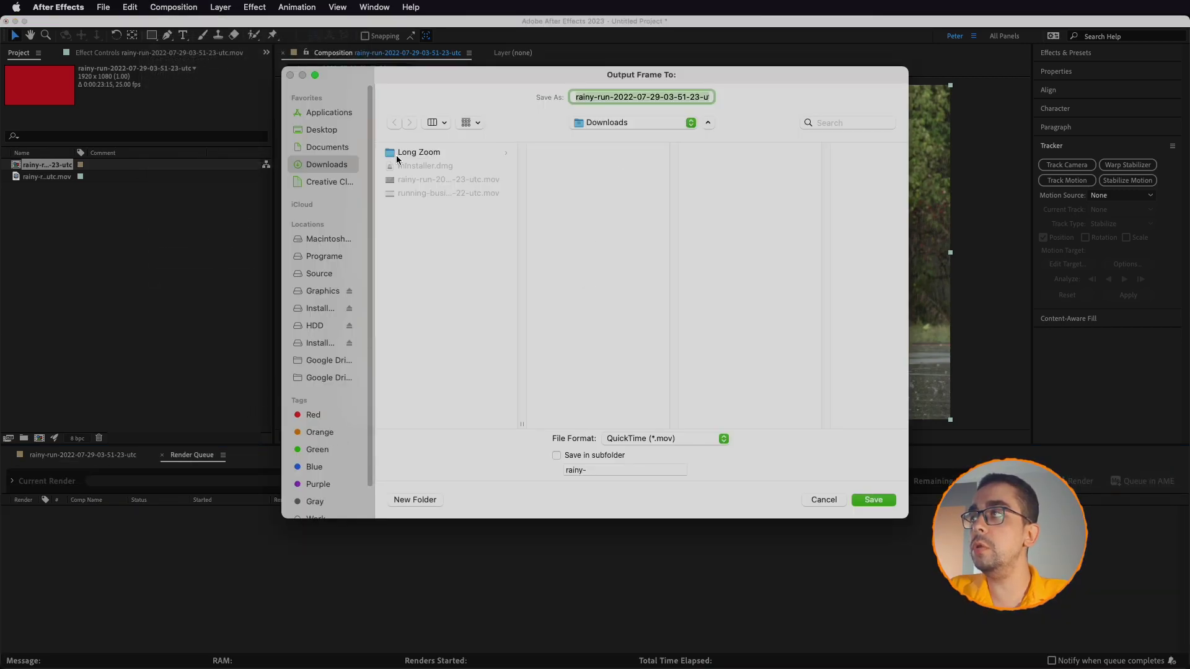
click(324, 130)
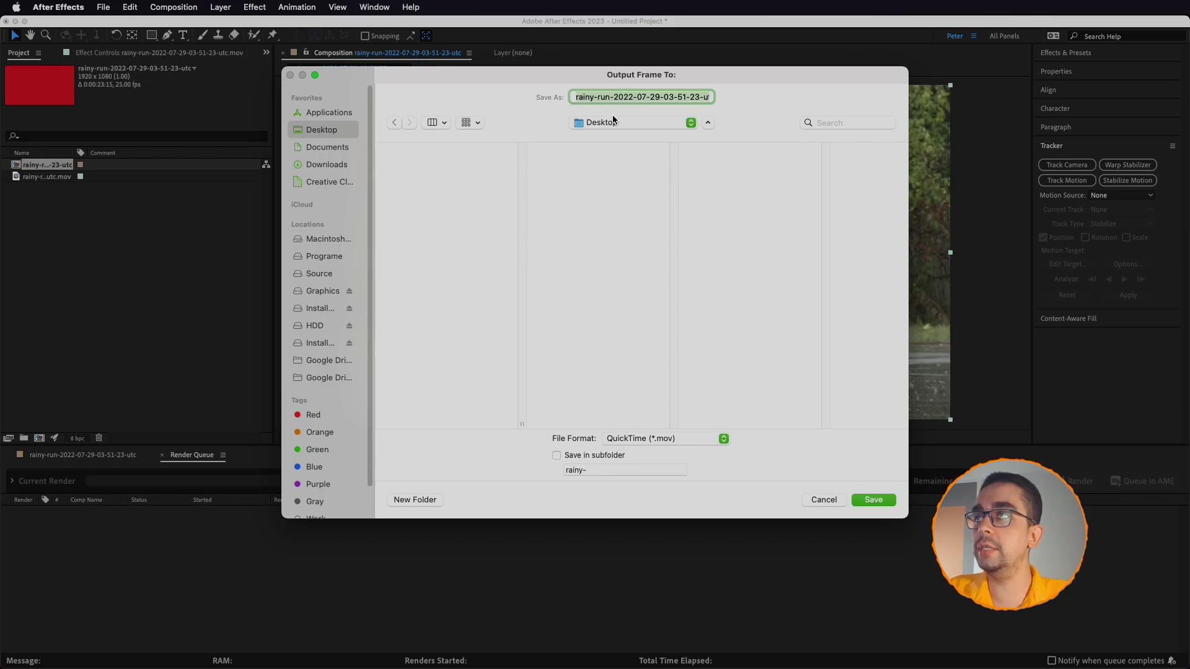
text(1.mov)
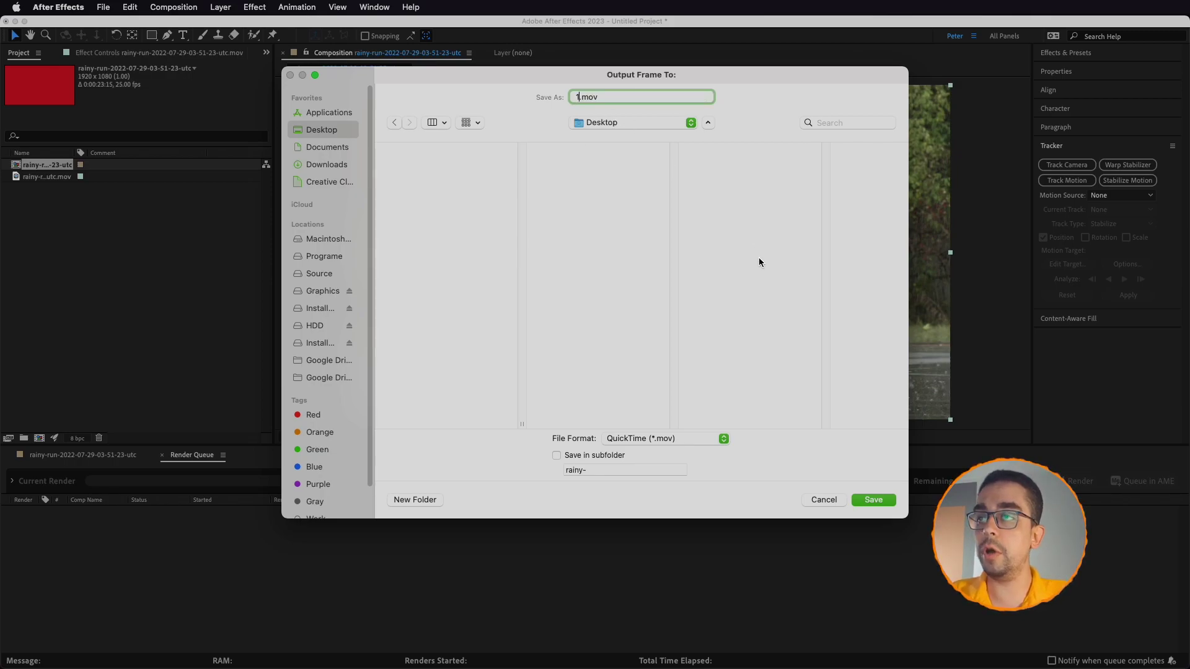
click(874, 499)
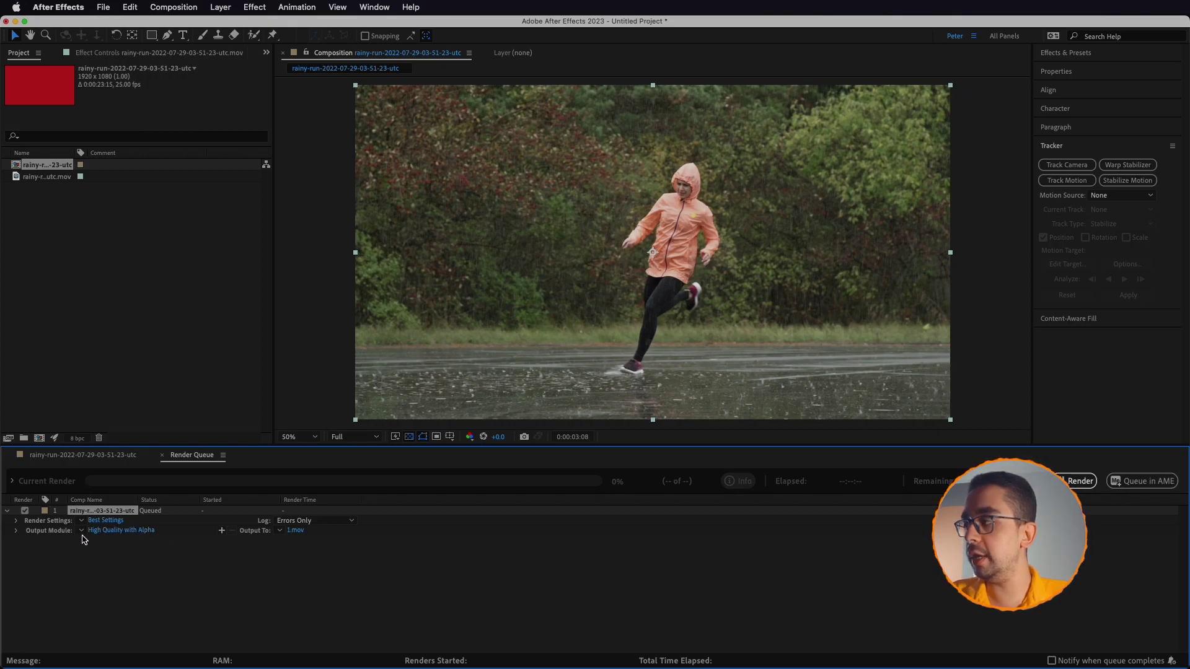
Step: Change the frame's output module format to PNG Sequence
click(82, 532)
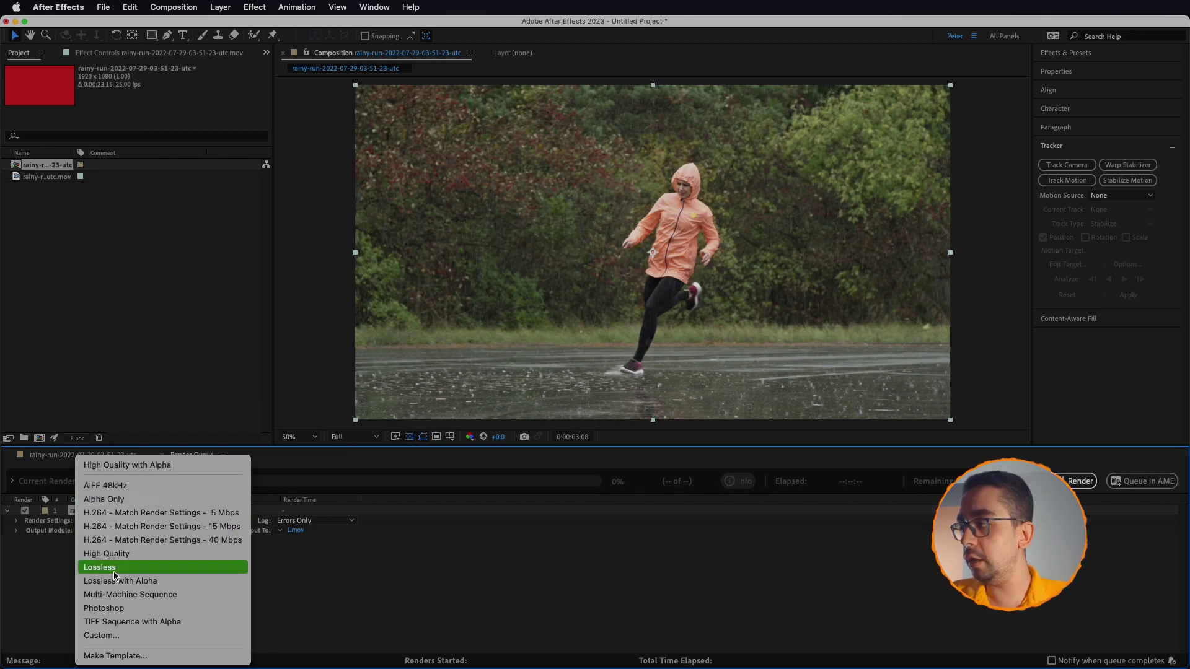
click(39, 595)
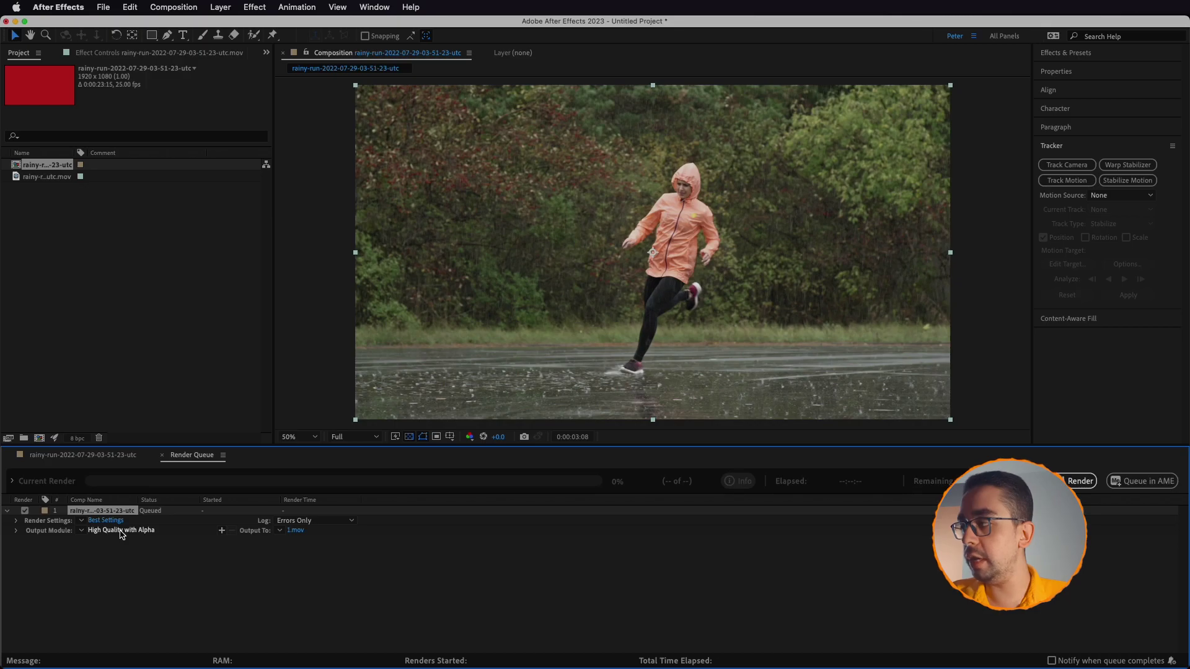
click(108, 532)
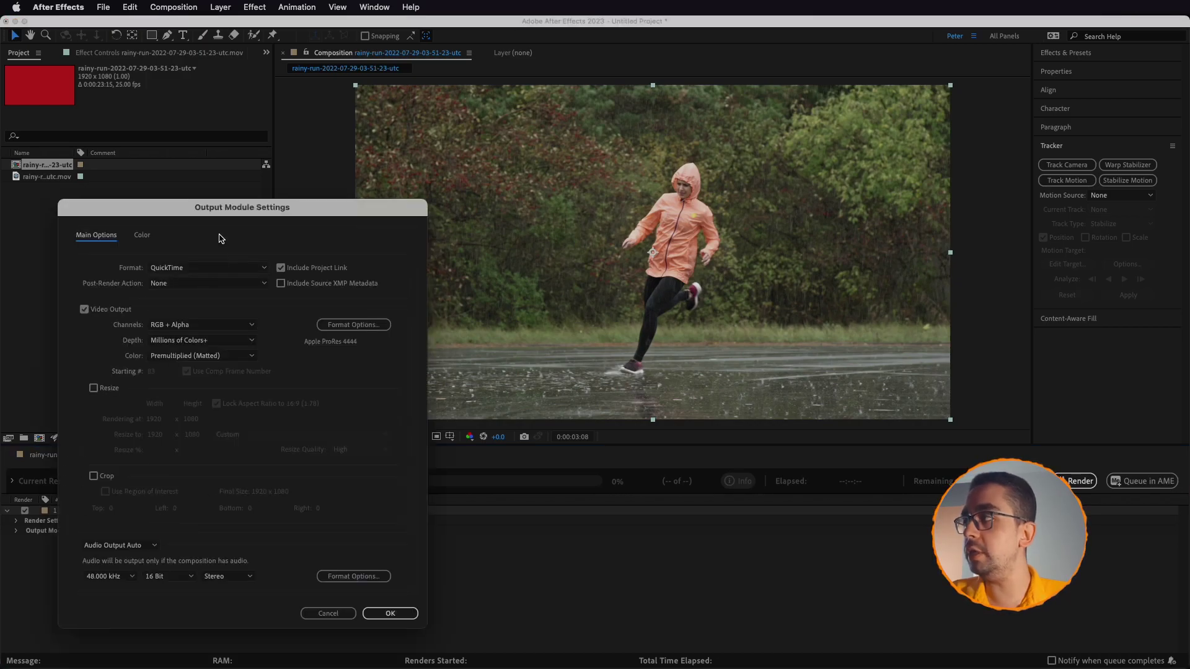
drag(221, 211, 268, 195)
click(222, 252)
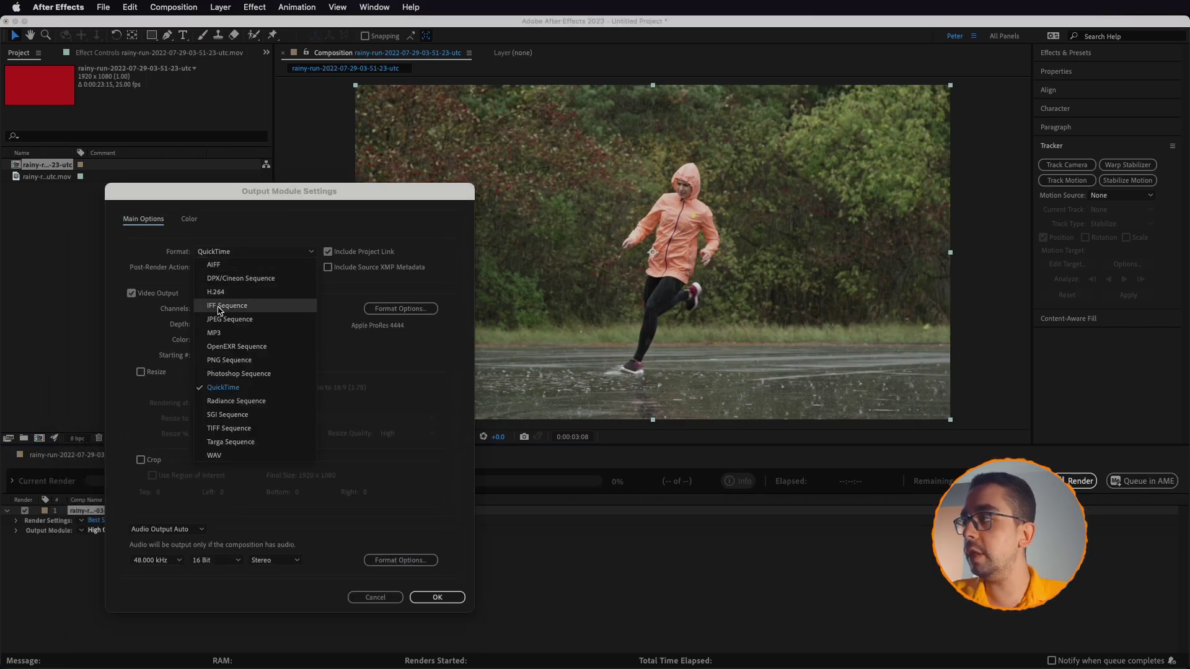
click(232, 363)
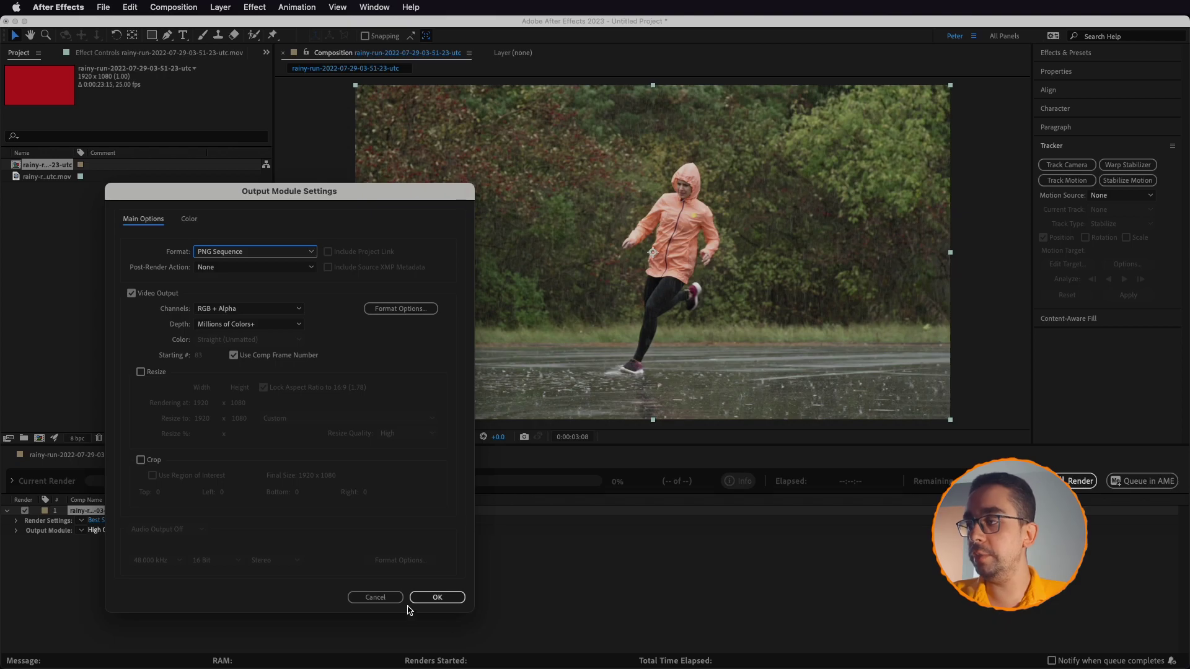
click(435, 599)
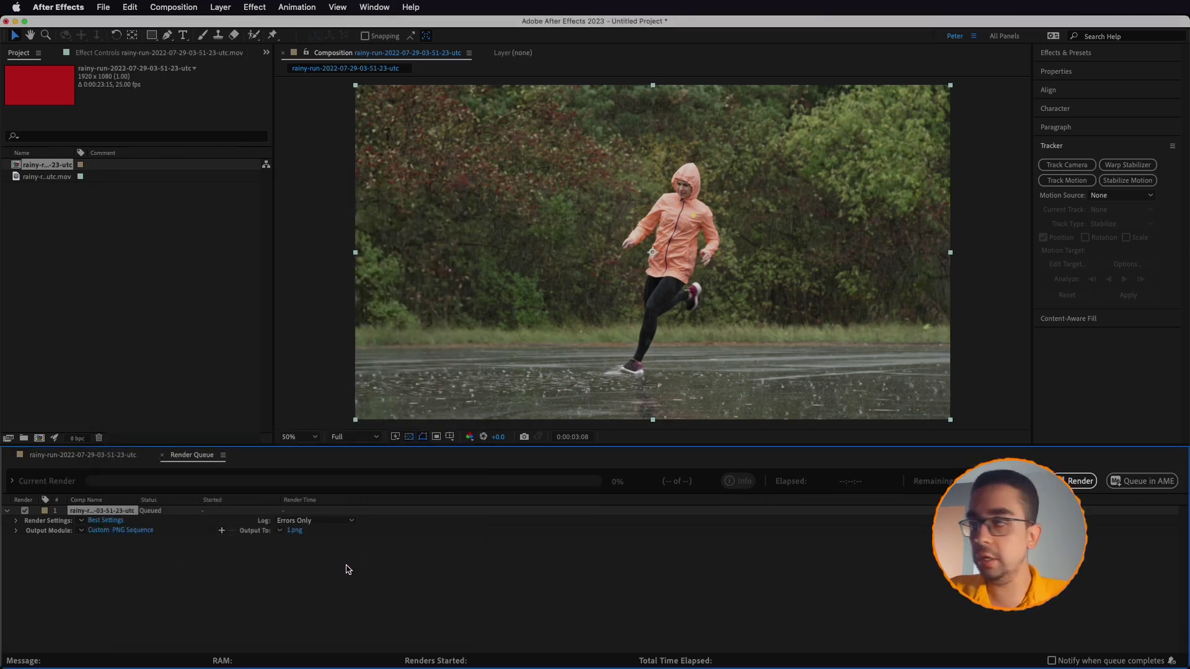
Step: Save the output as 1.png on the Desktop, render it, and close the Render Queue
click(296, 531)
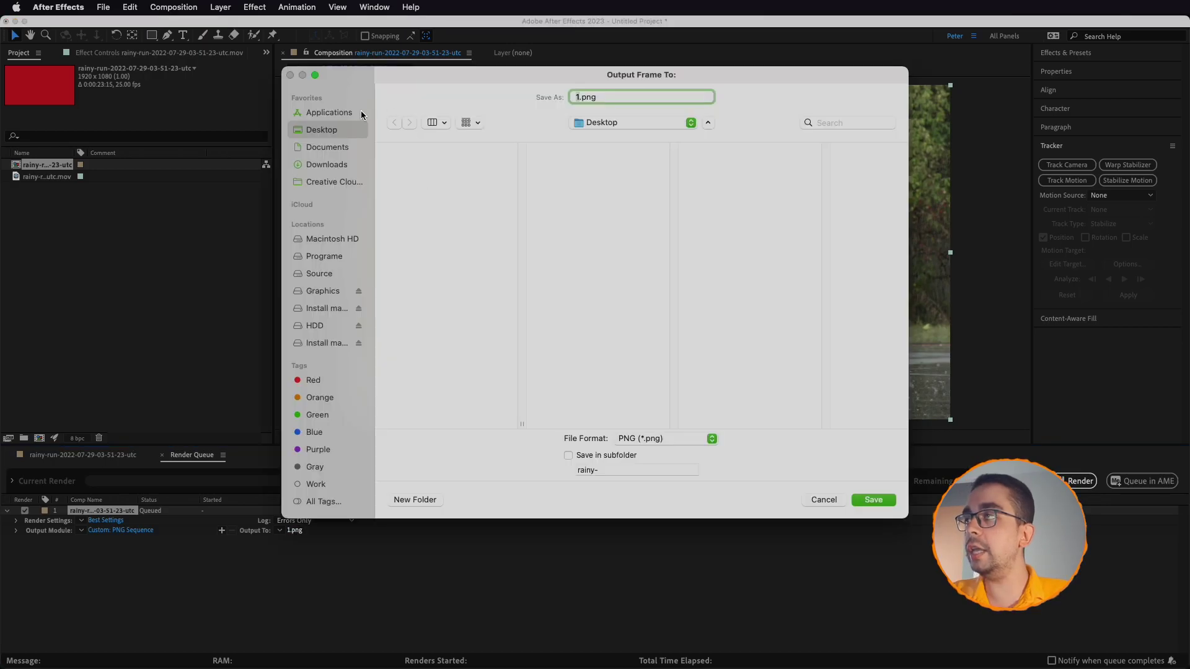
click(857, 498)
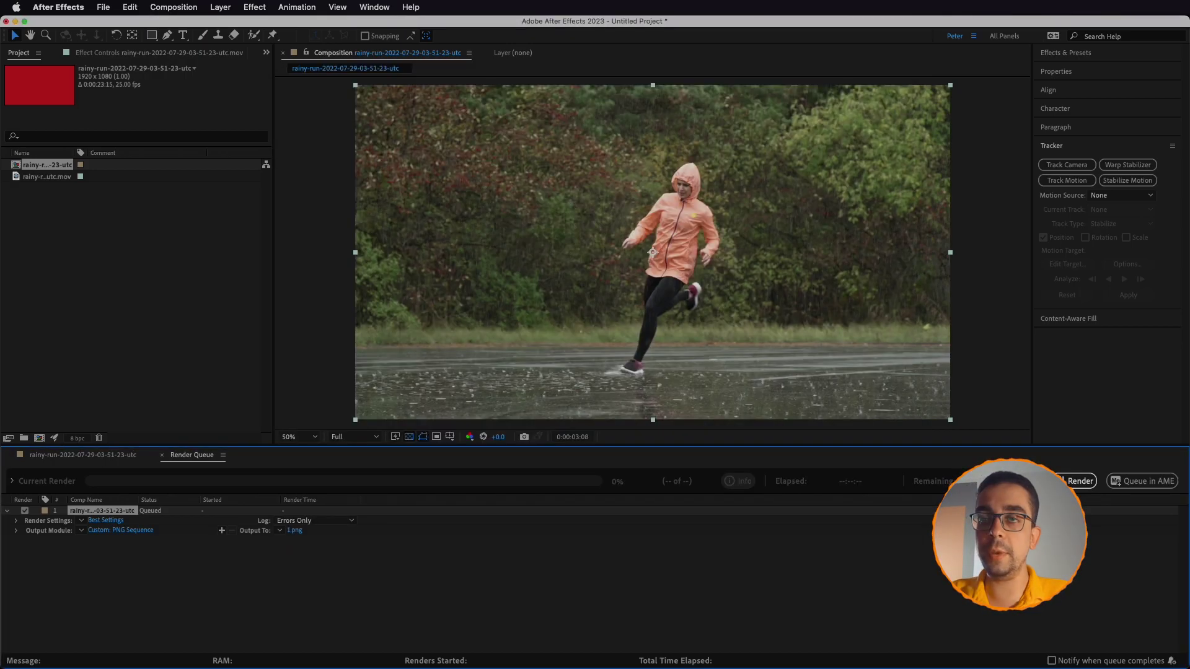
click(1090, 484)
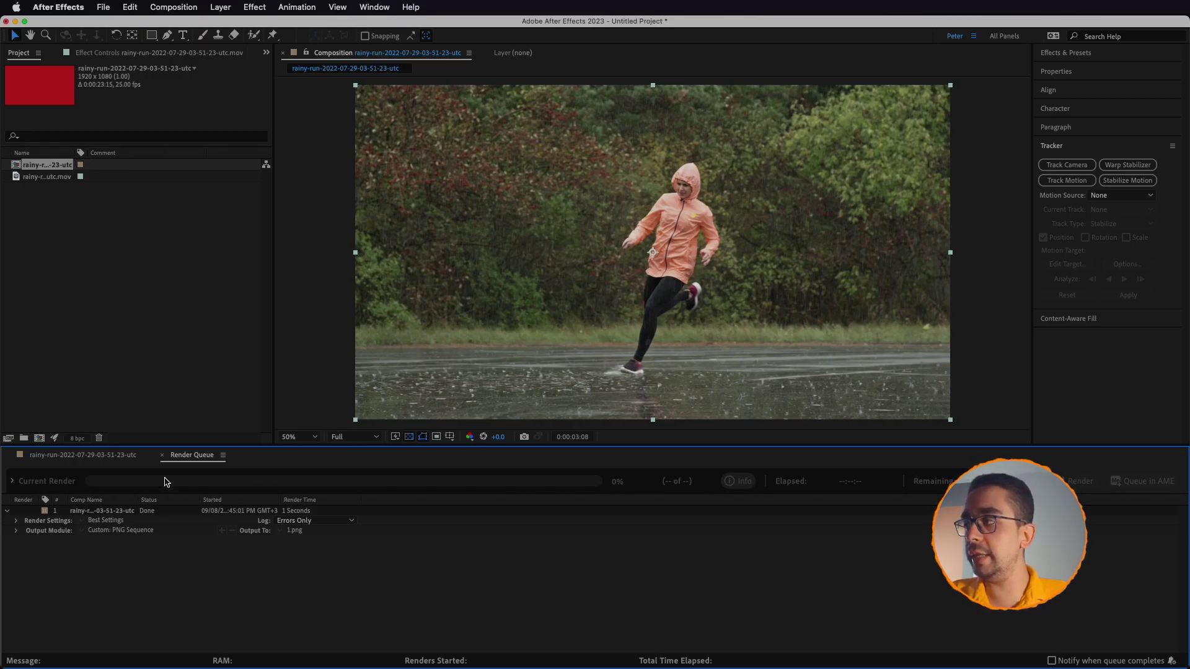
click(163, 456)
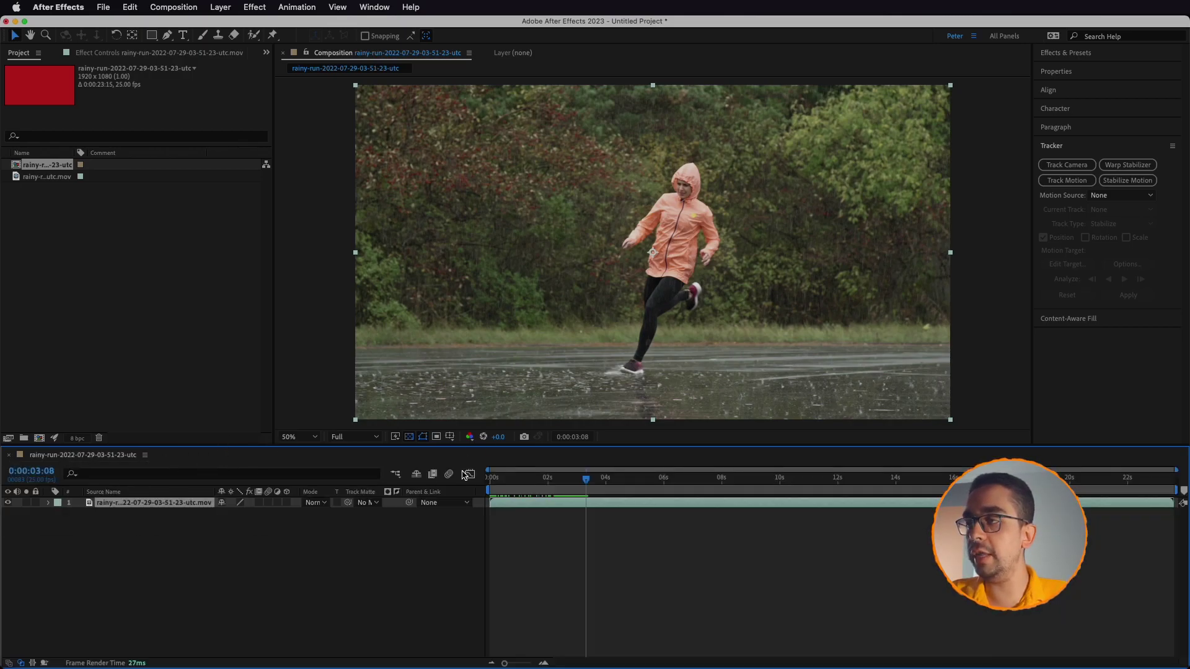
Step: Launch Photoshop (Beta) and open 1.png from the Desktop
mouse_move(359, 623)
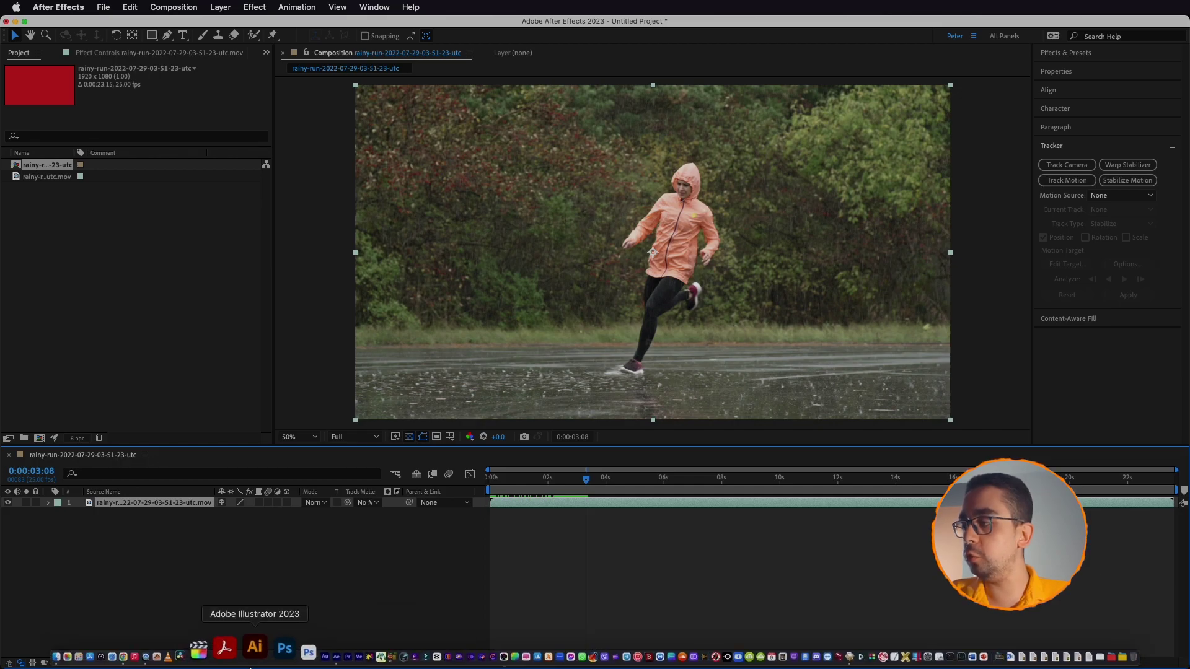
click(272, 664)
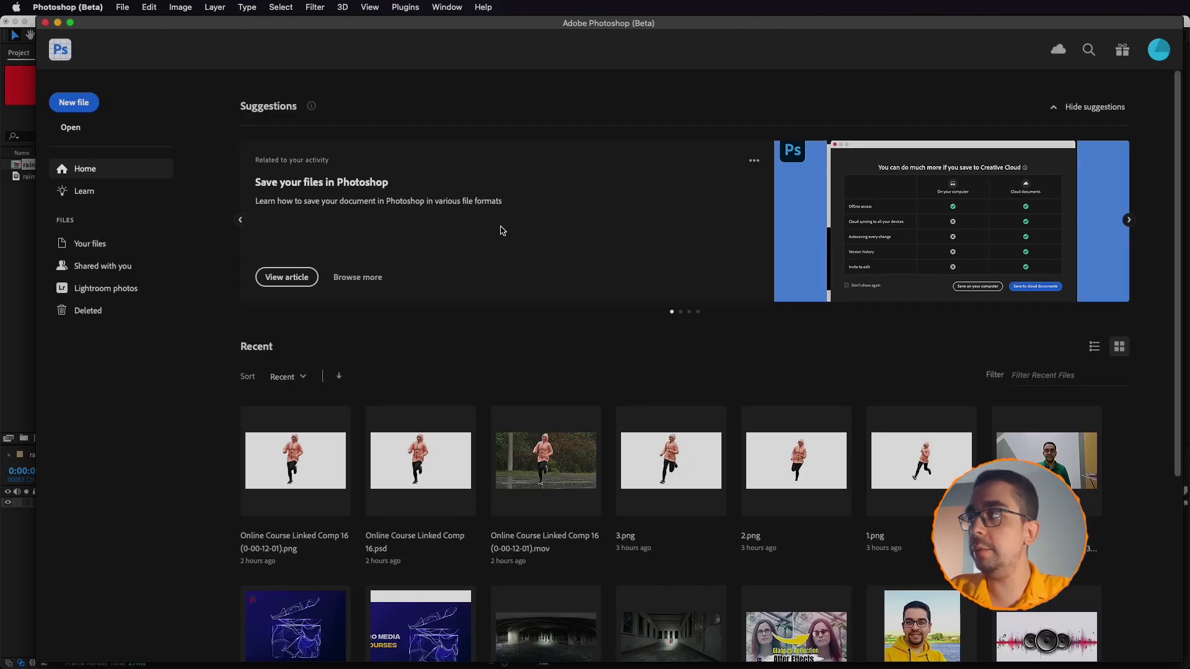
click(122, 7)
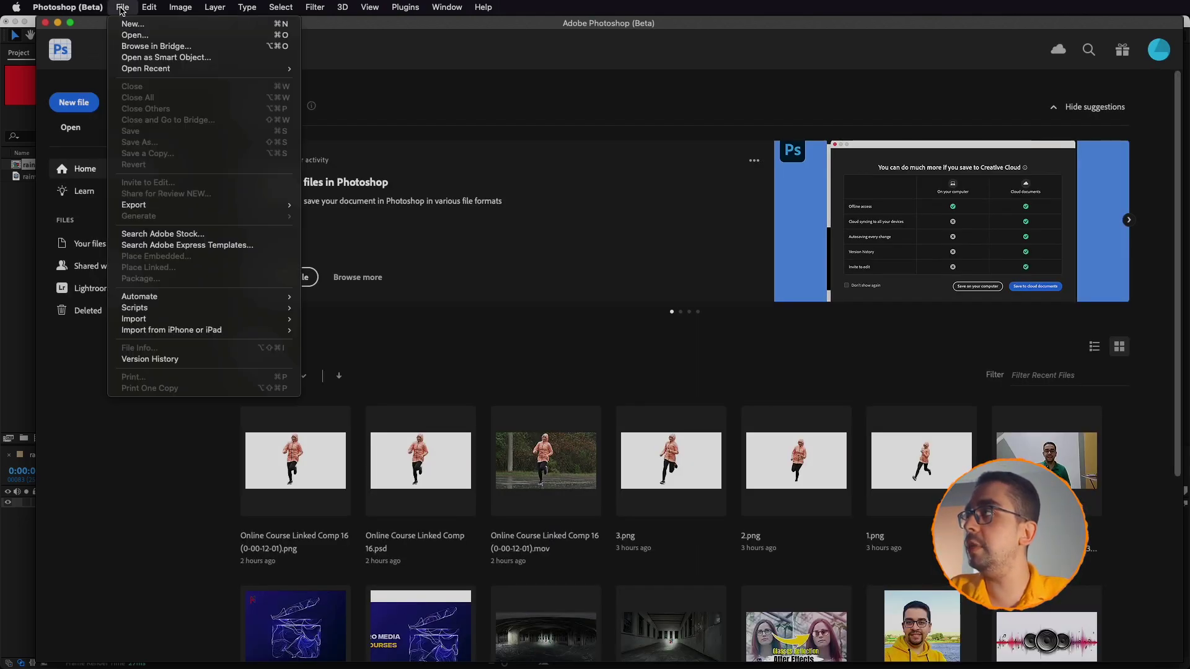
click(129, 36)
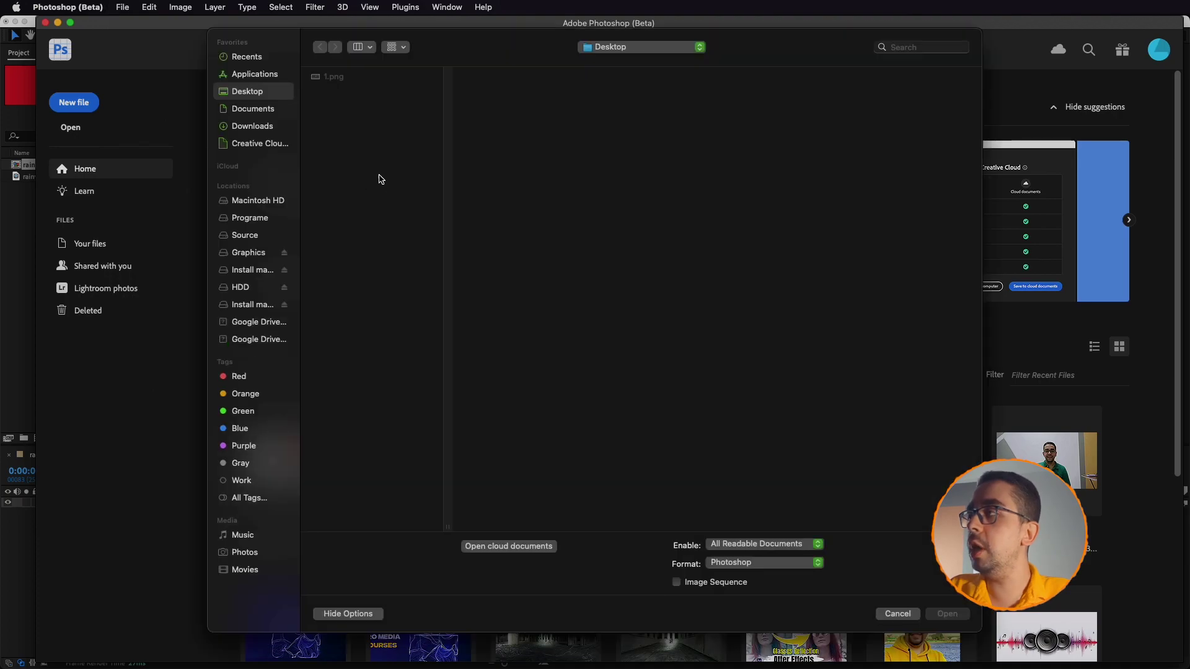
click(330, 79)
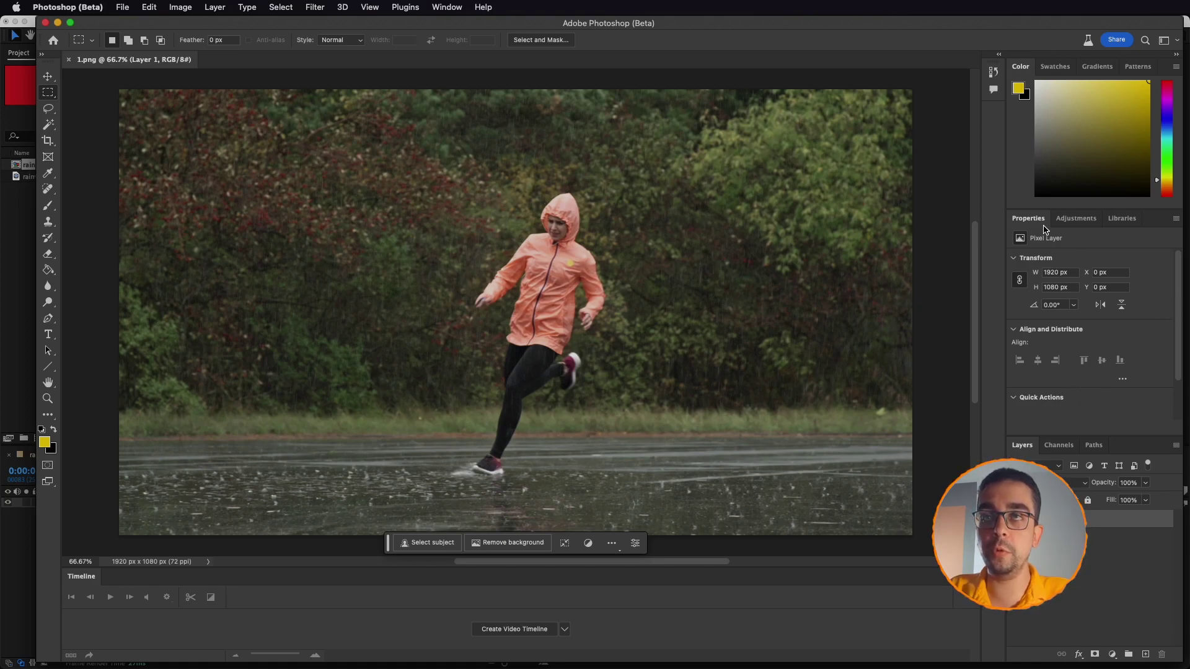
Step: Try Remove Background twice, undo it each time, then use Select Subject on the runner
scroll(1178, 280, down, 3)
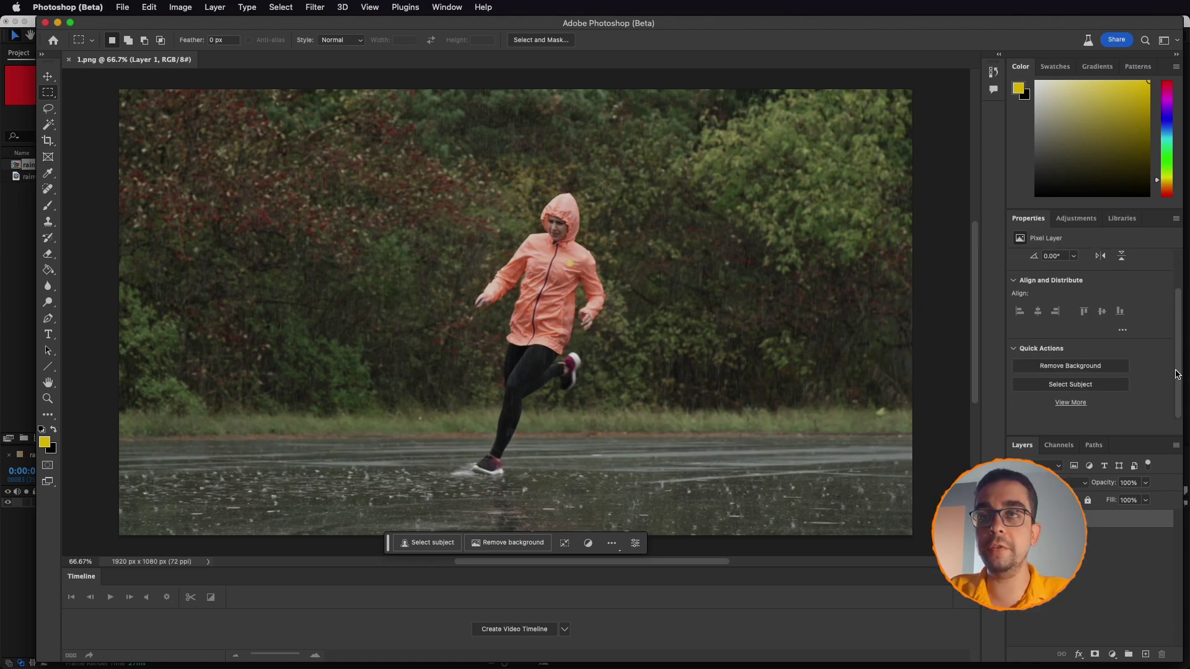
click(1082, 371)
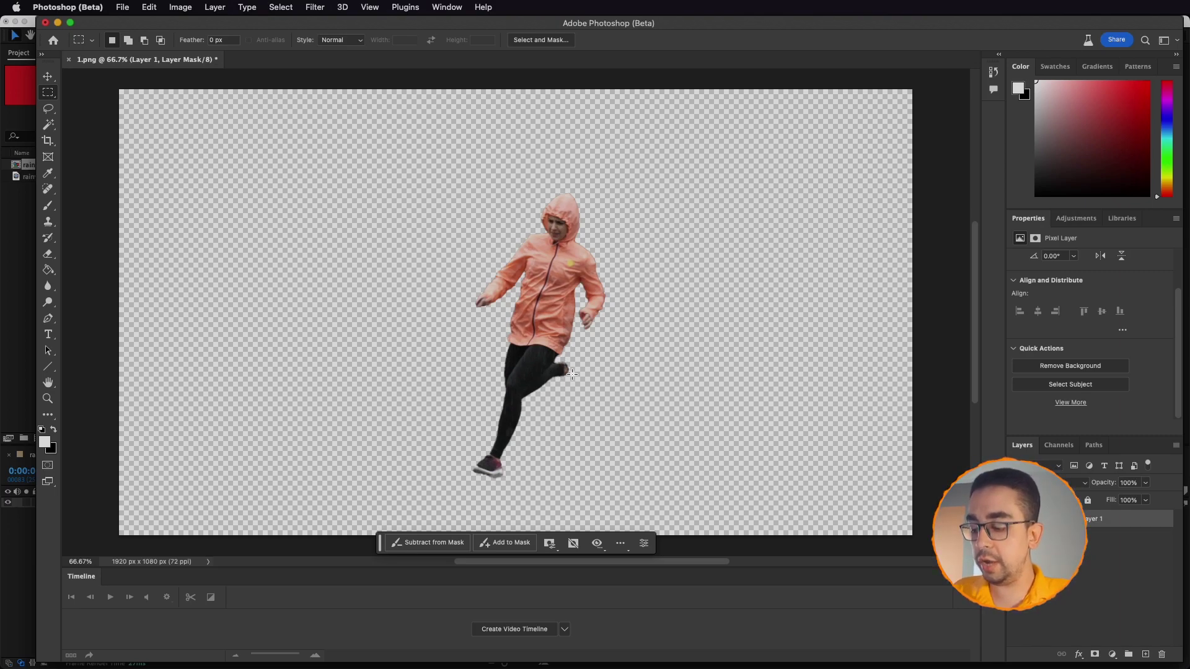
key(super+z)
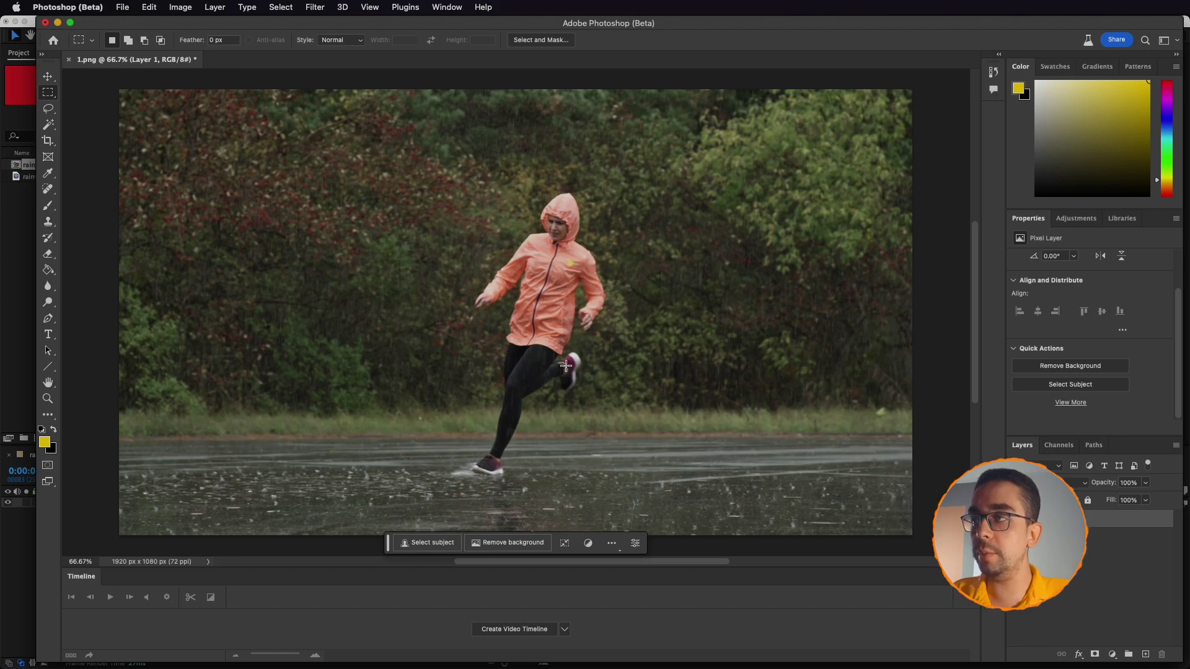
click(1076, 368)
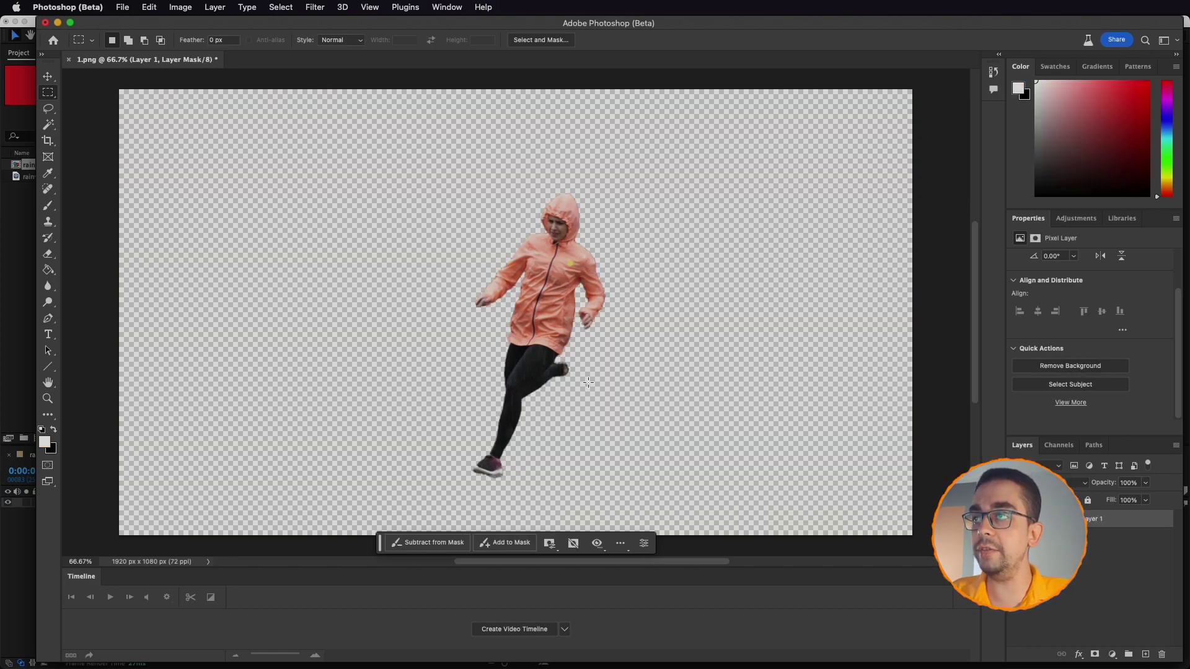
key(super+z)
click(1069, 386)
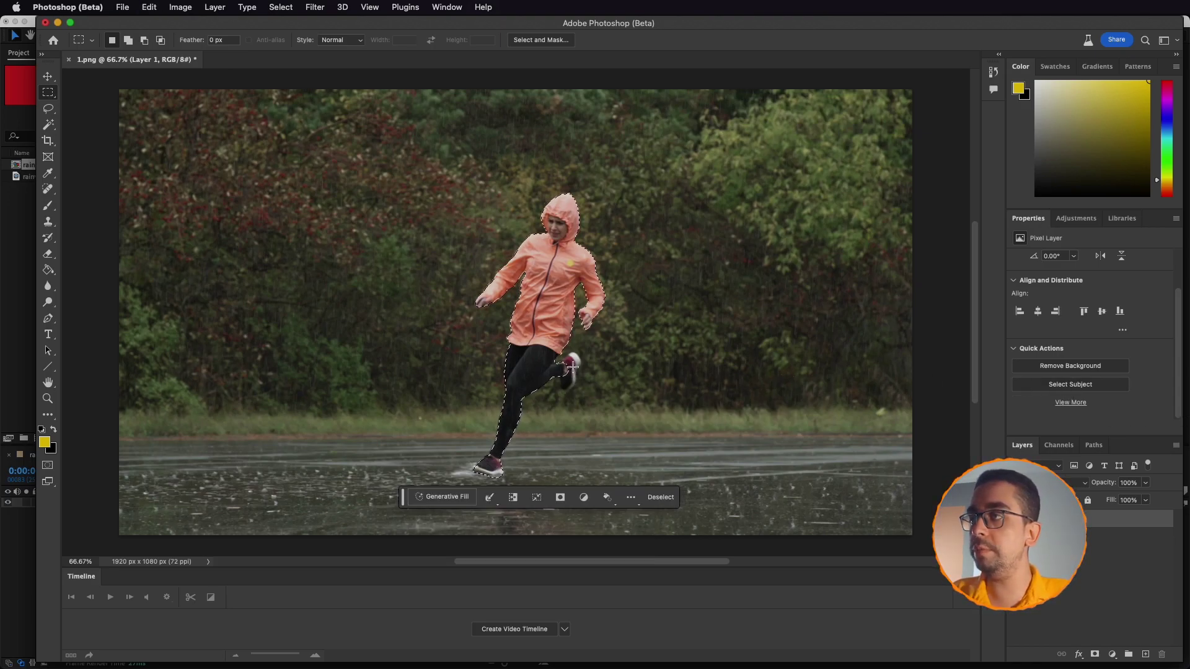
Step: Refine the runner selection with the Quick Selection Tool, subtracting the gap near her leg
click(50, 125)
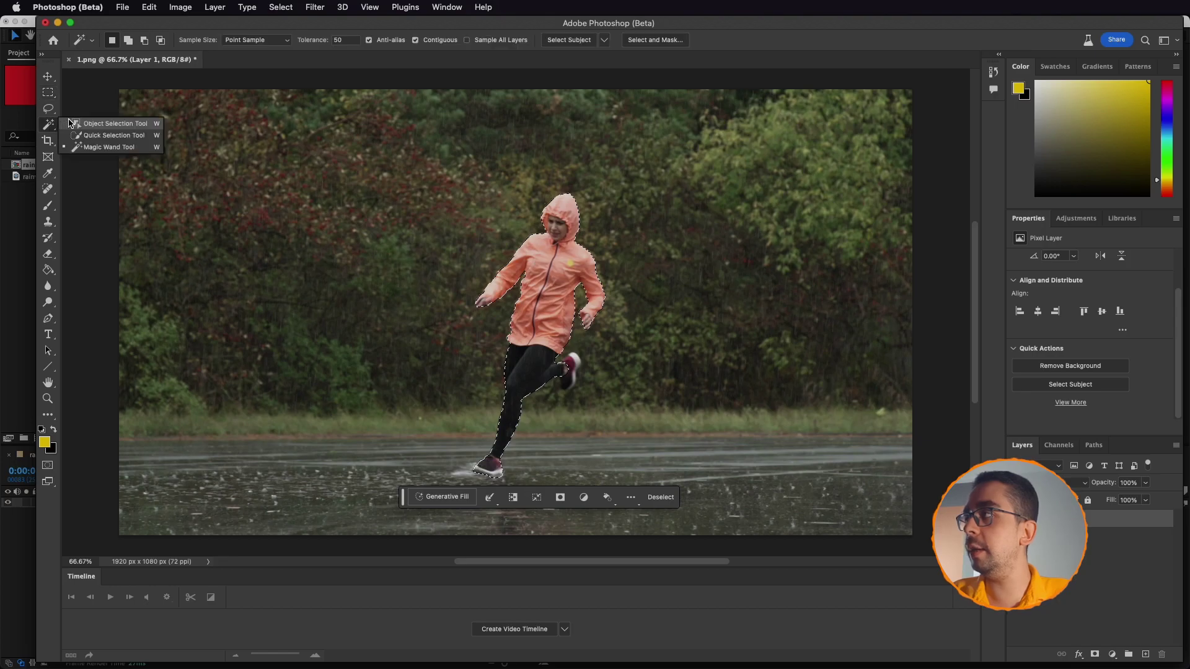
click(93, 135)
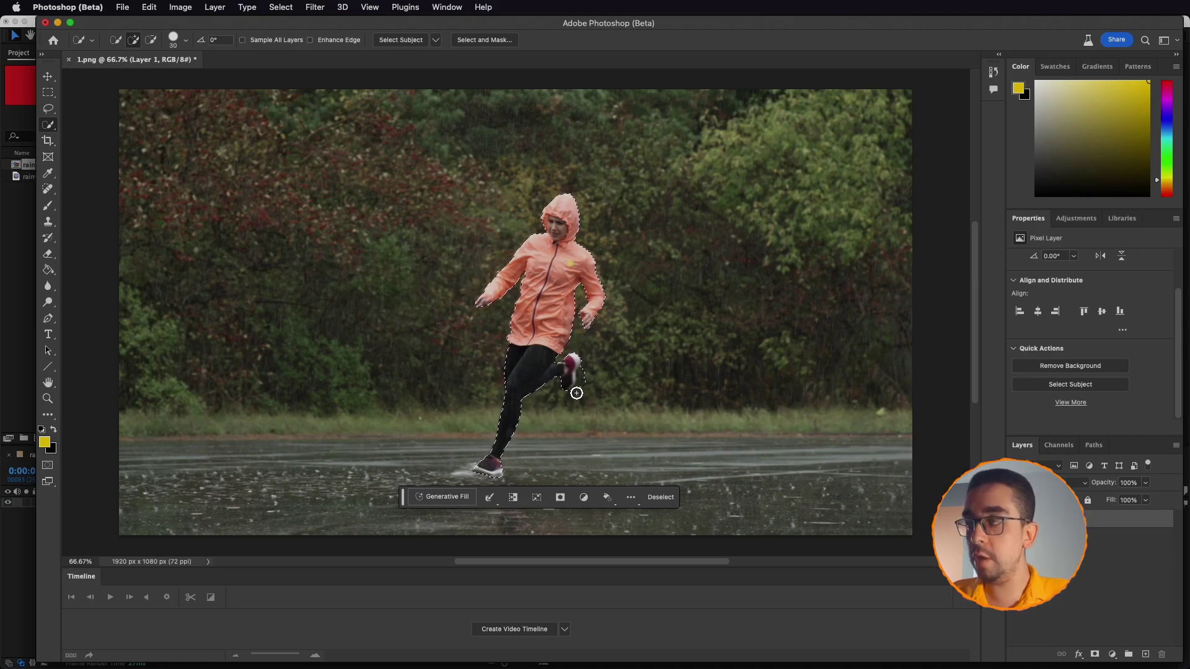
key(alt)
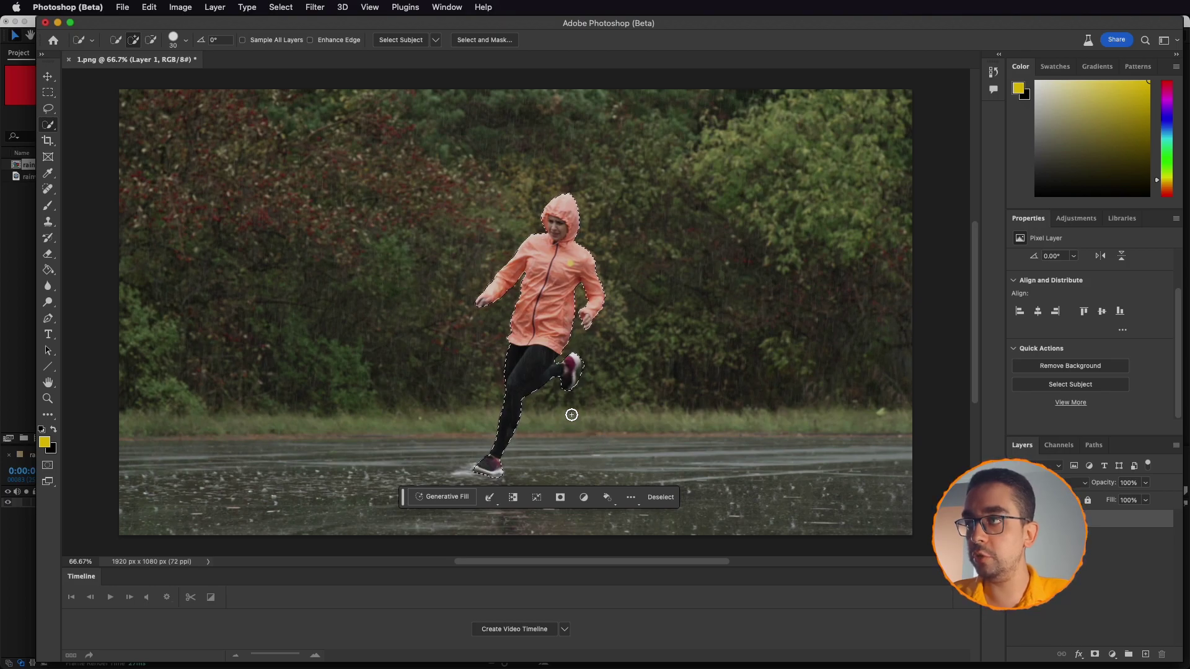
key(alt)
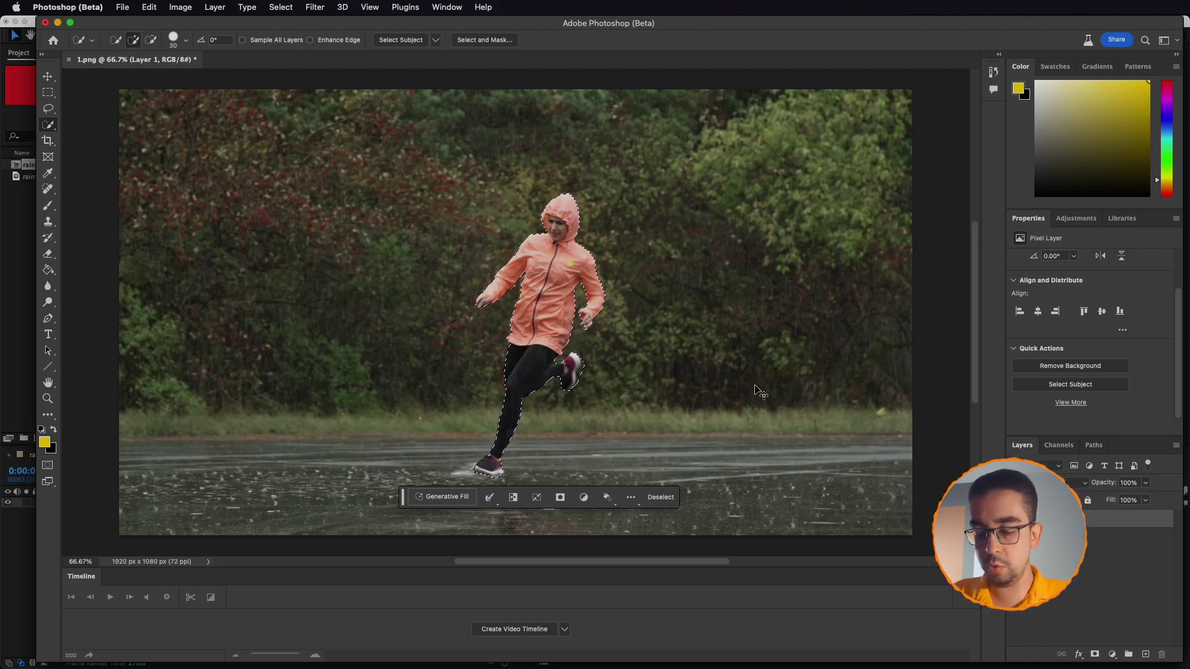
Step: Invert the selection, delete the background to transparency, and save 1.png
key(super+shift+i)
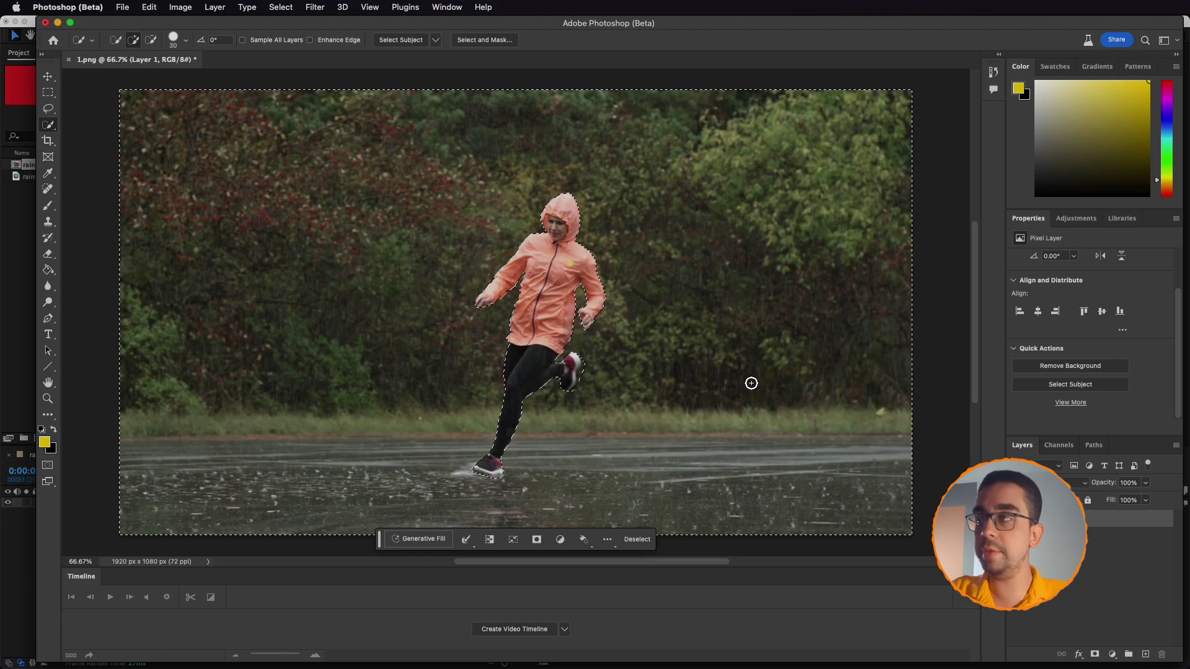
key(Delete)
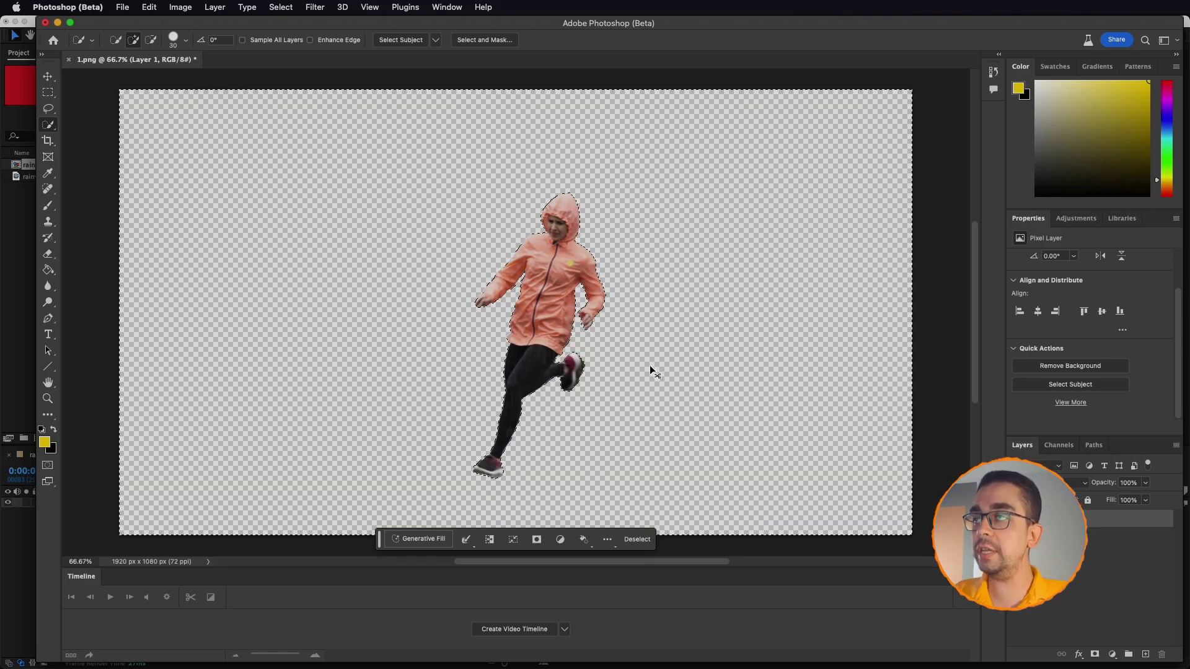
key(super+s)
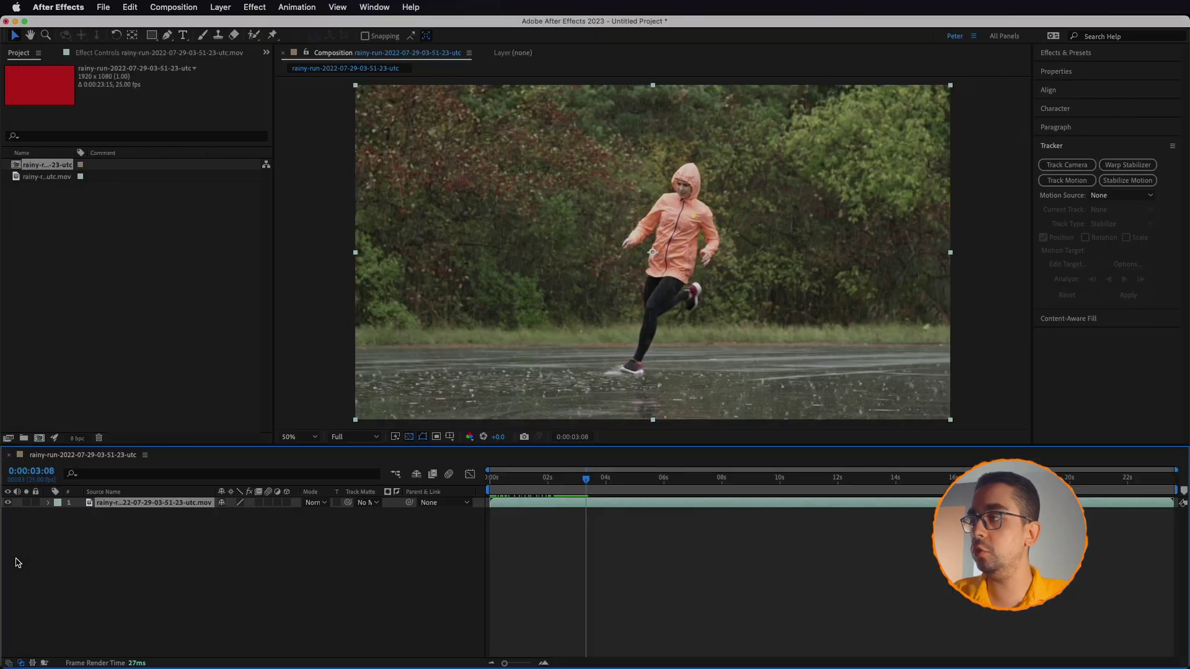
Step: Back in After Effects, import the 1.png cutout from the Desktop into the project
key(super+Tab)
double_click(117, 282)
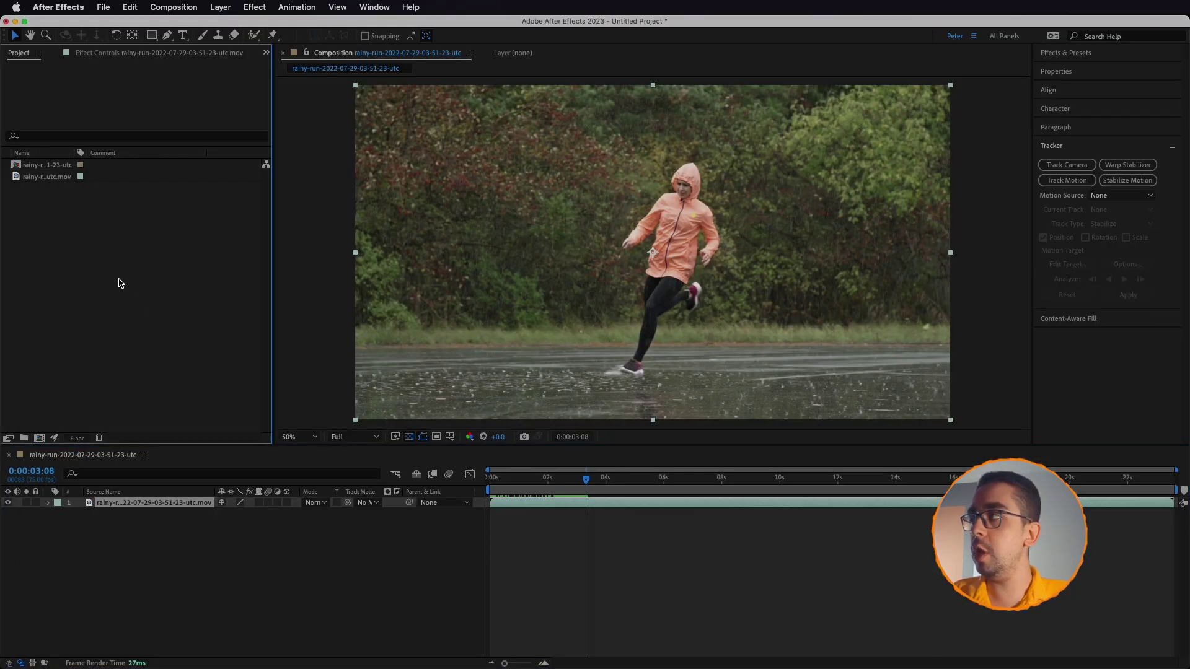
click(293, 98)
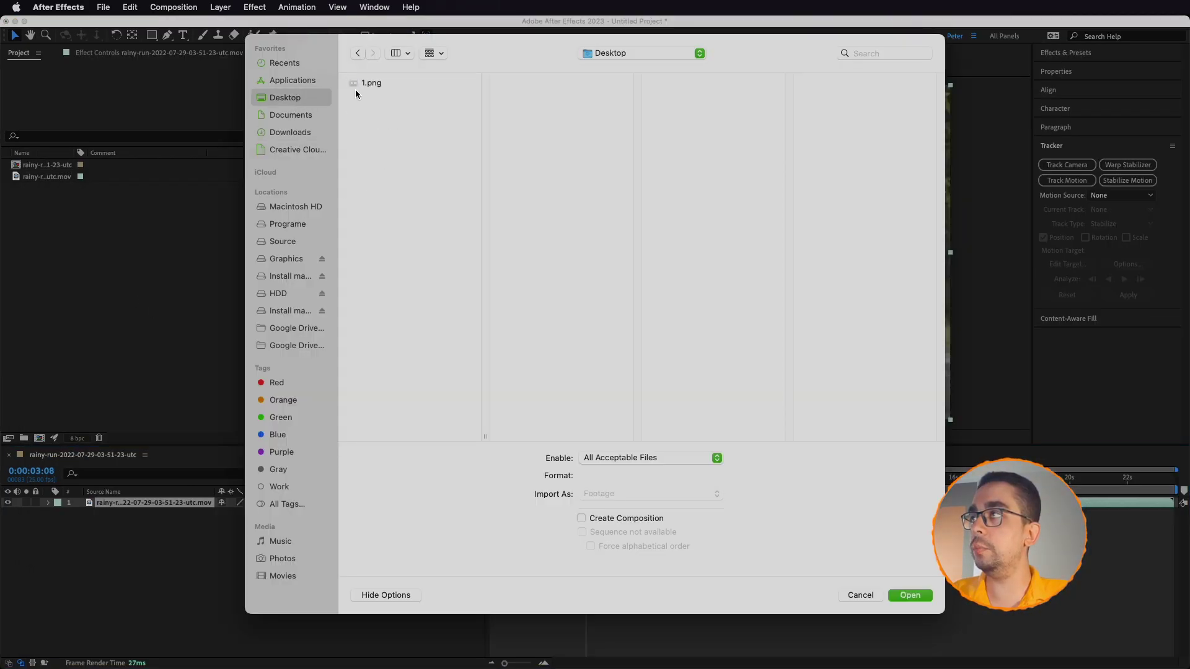
click(368, 87)
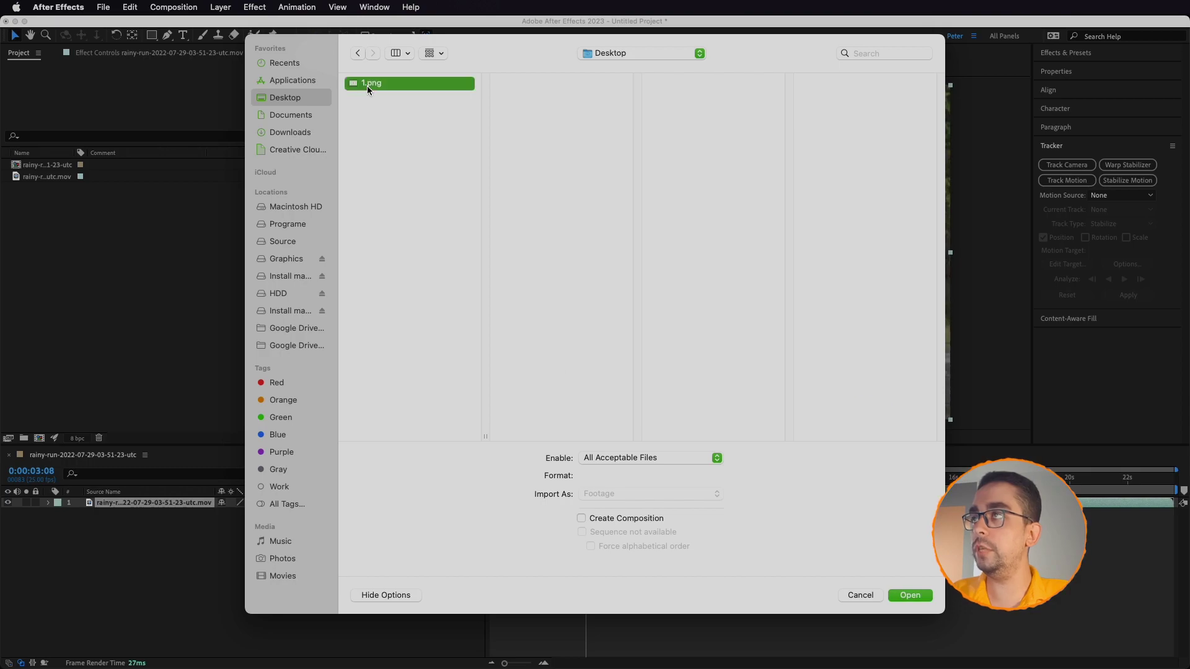
click(910, 596)
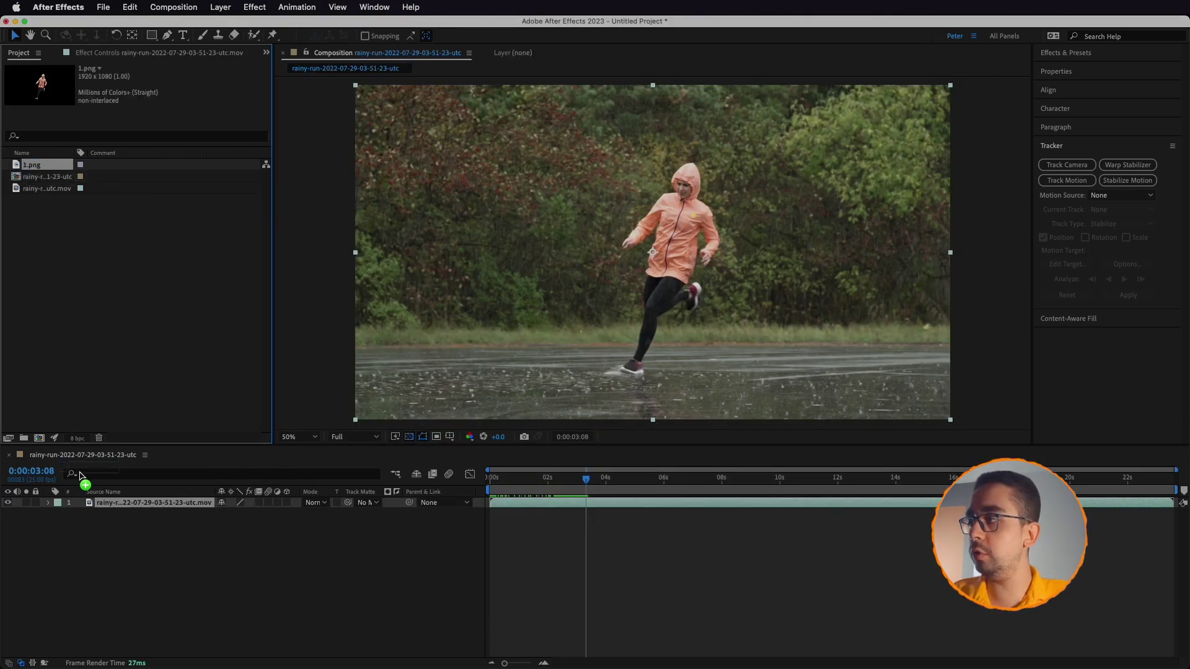
Step: Place 1.png above the footage, trim it to end at the current frame, and select the footage layer
drag(79, 474, 85, 503)
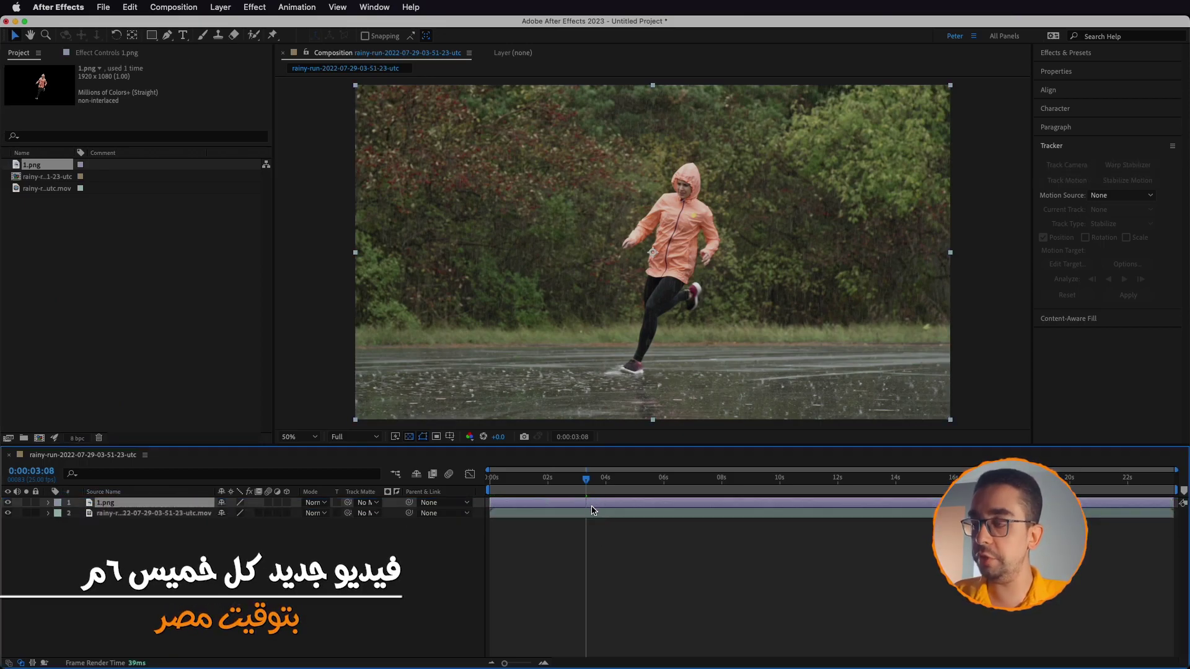
key(alt+bracketright)
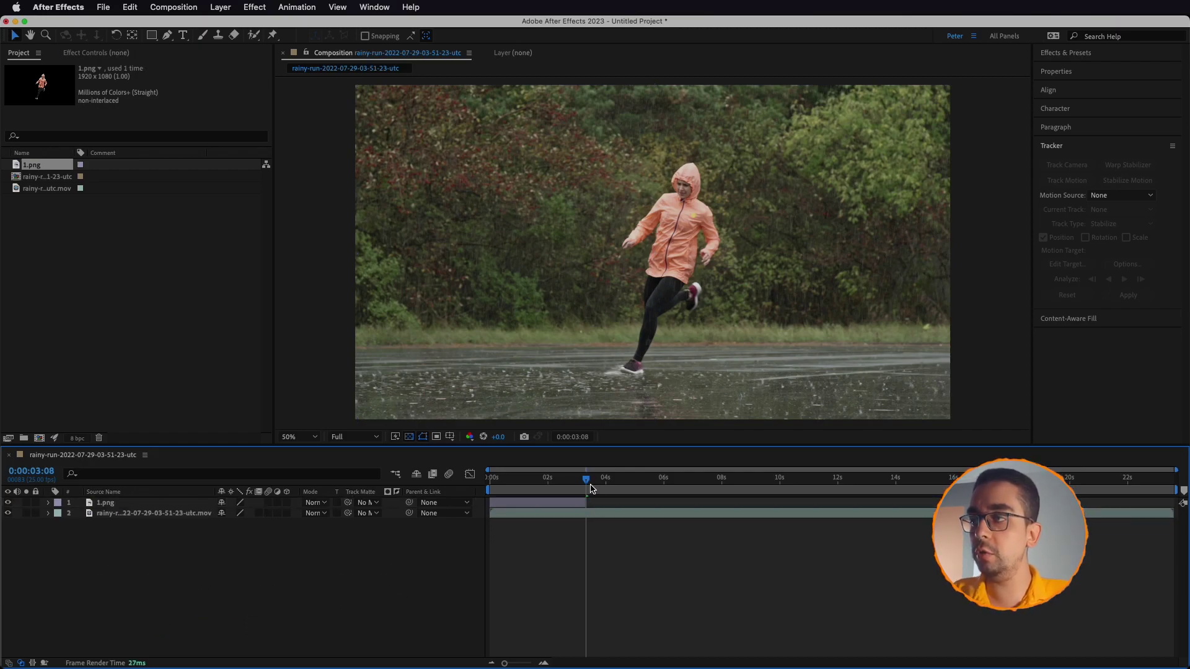
mouse_move(591, 489)
mouse_down()
mouse_move(512, 504)
mouse_move(716, 513)
mouse_up()
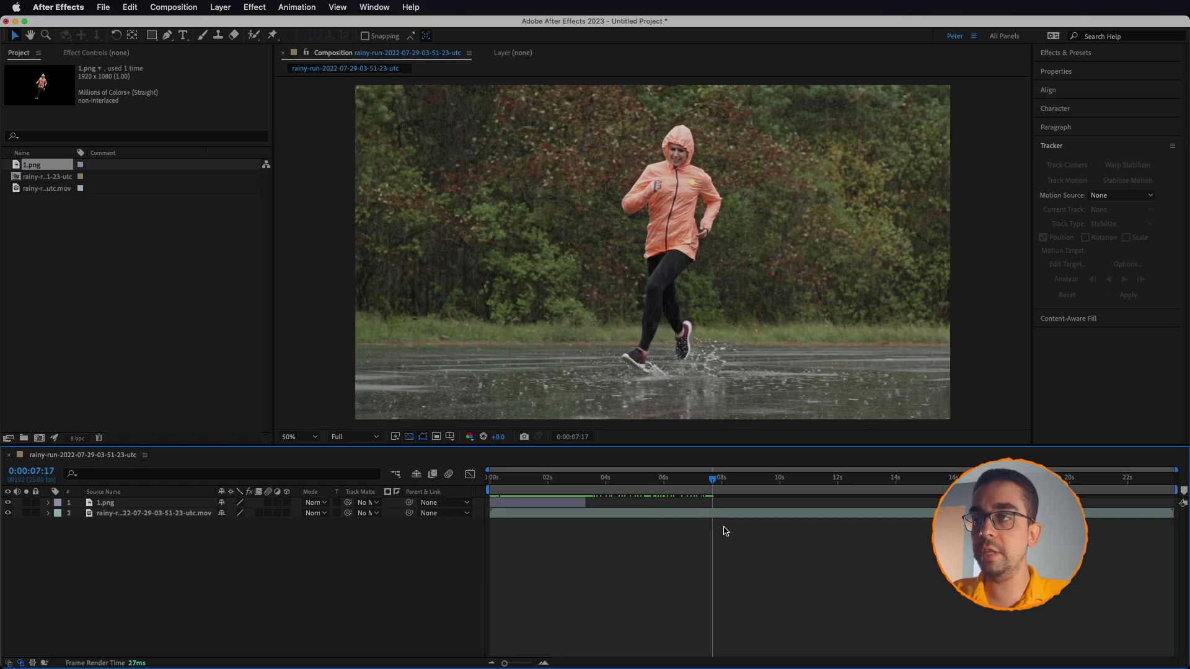
click(718, 514)
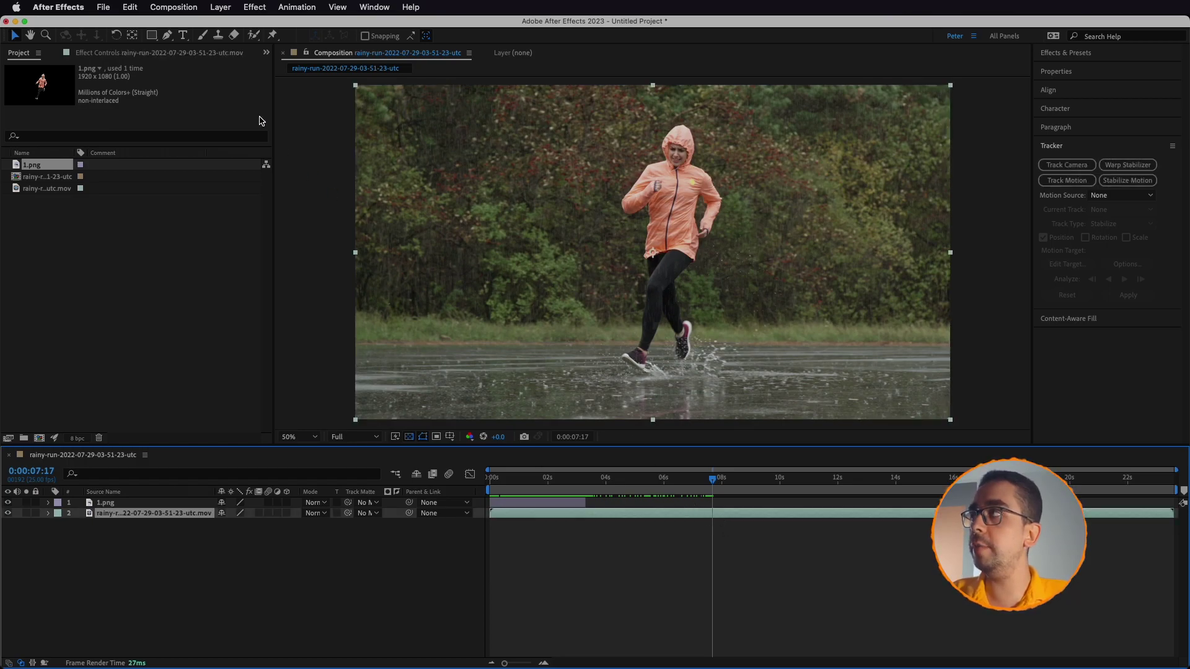
Step: Queue the 0:00:07:17 frame with Save Frame As using PNG Sequence output
click(198, 9)
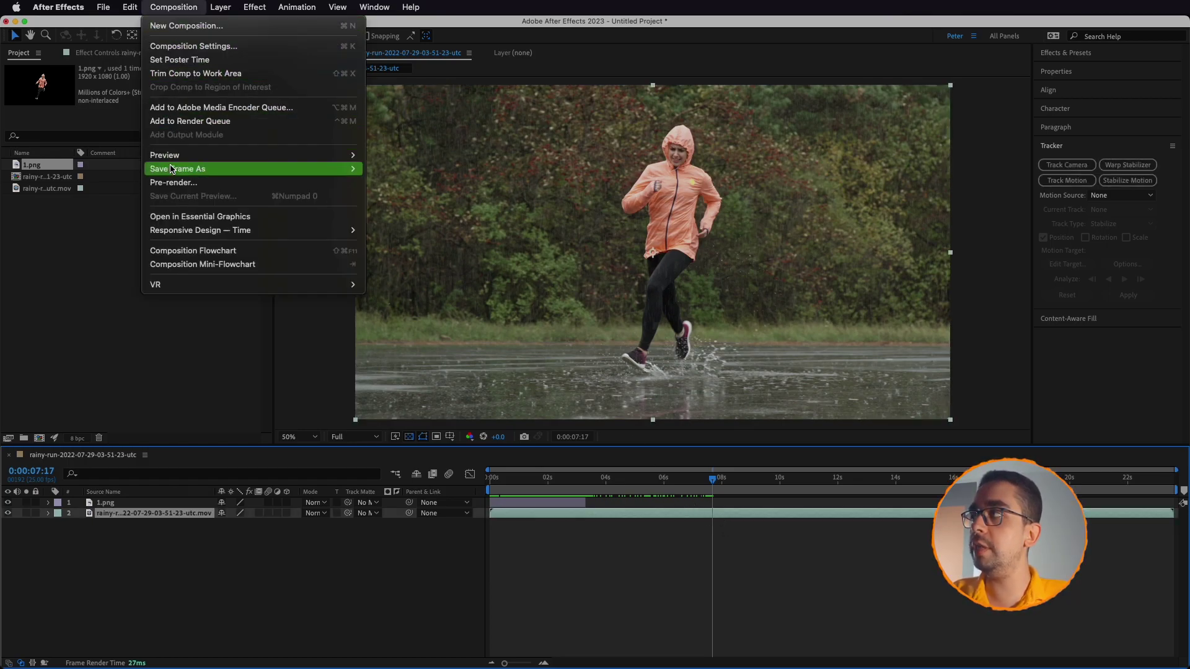
mouse_move(222, 172)
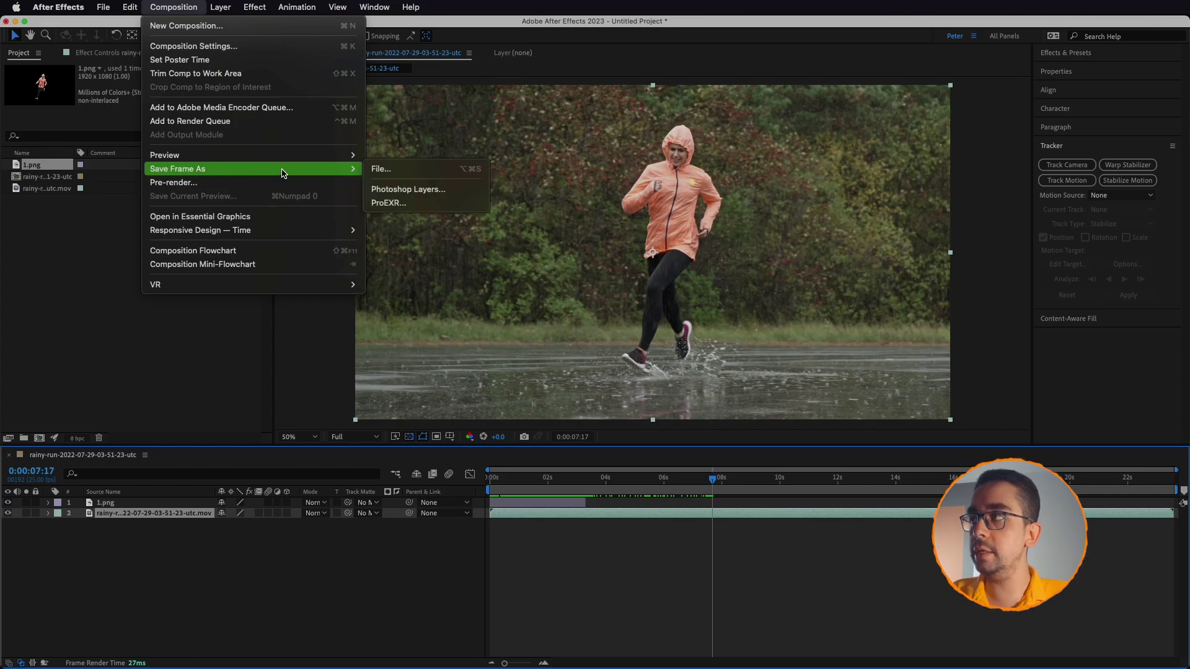
click(397, 168)
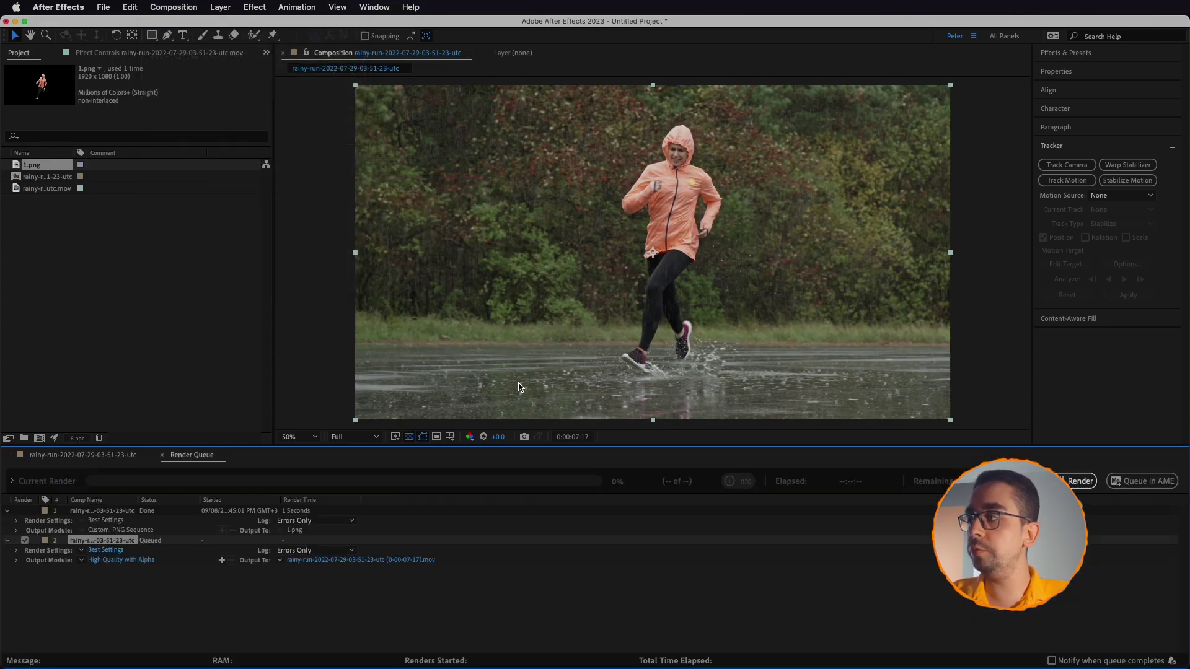
click(106, 559)
click(233, 252)
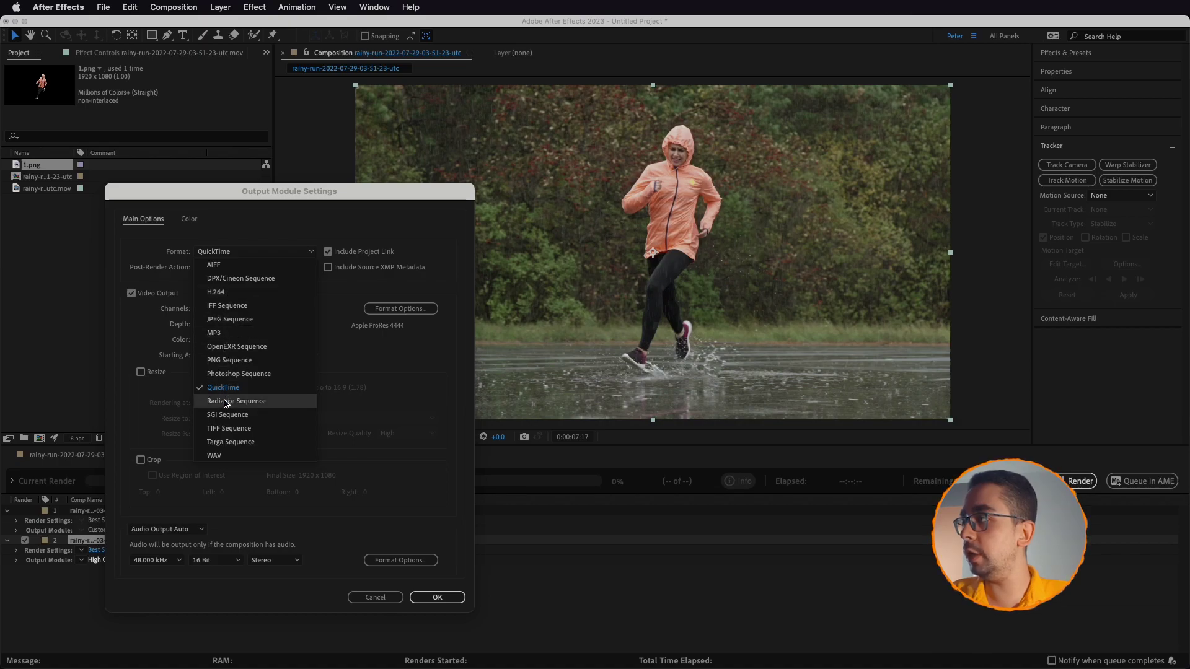
click(231, 360)
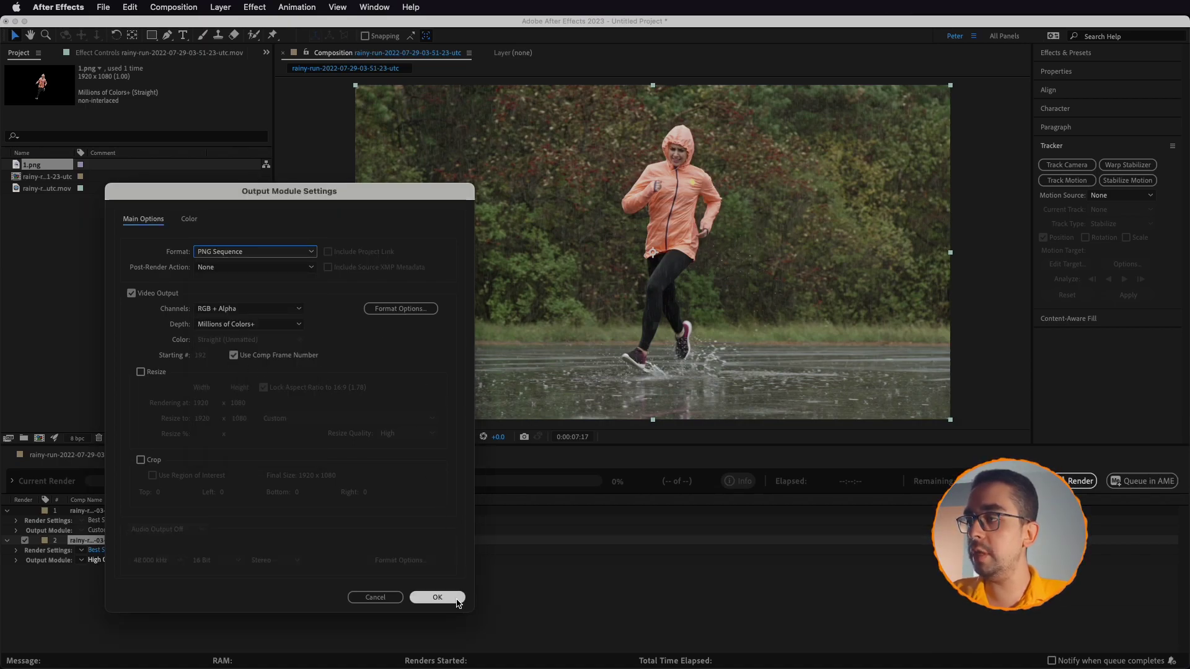
click(437, 597)
Step: Name the output file 2.png and render the queued frame
click(331, 561)
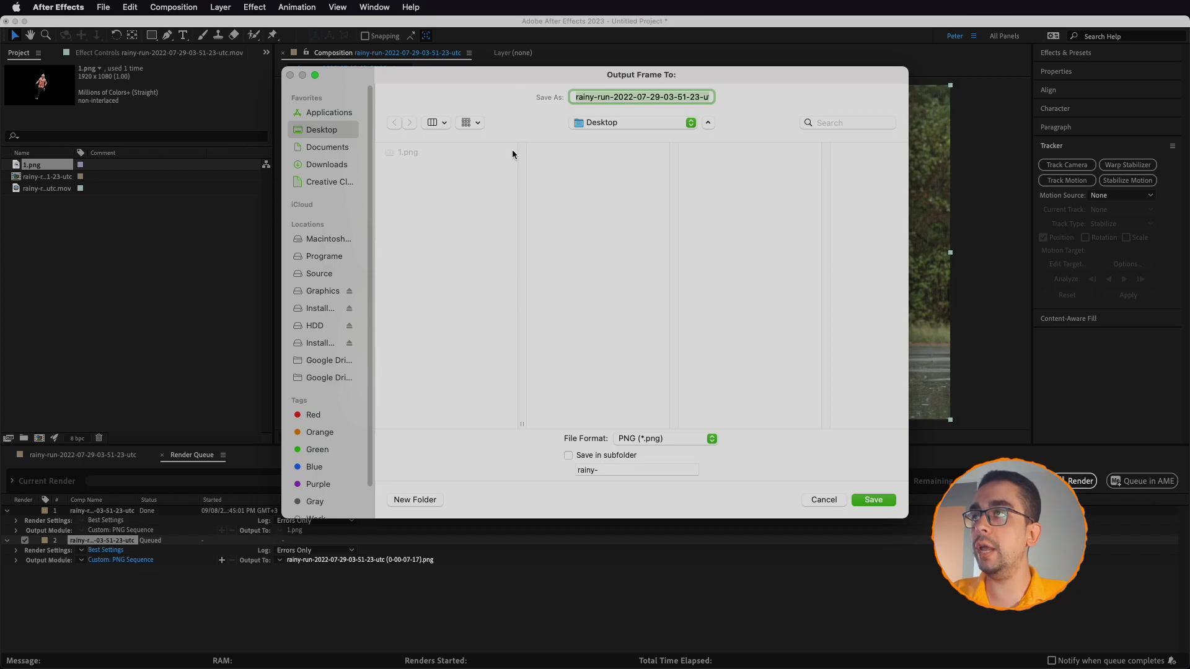
text(2.png)
click(880, 503)
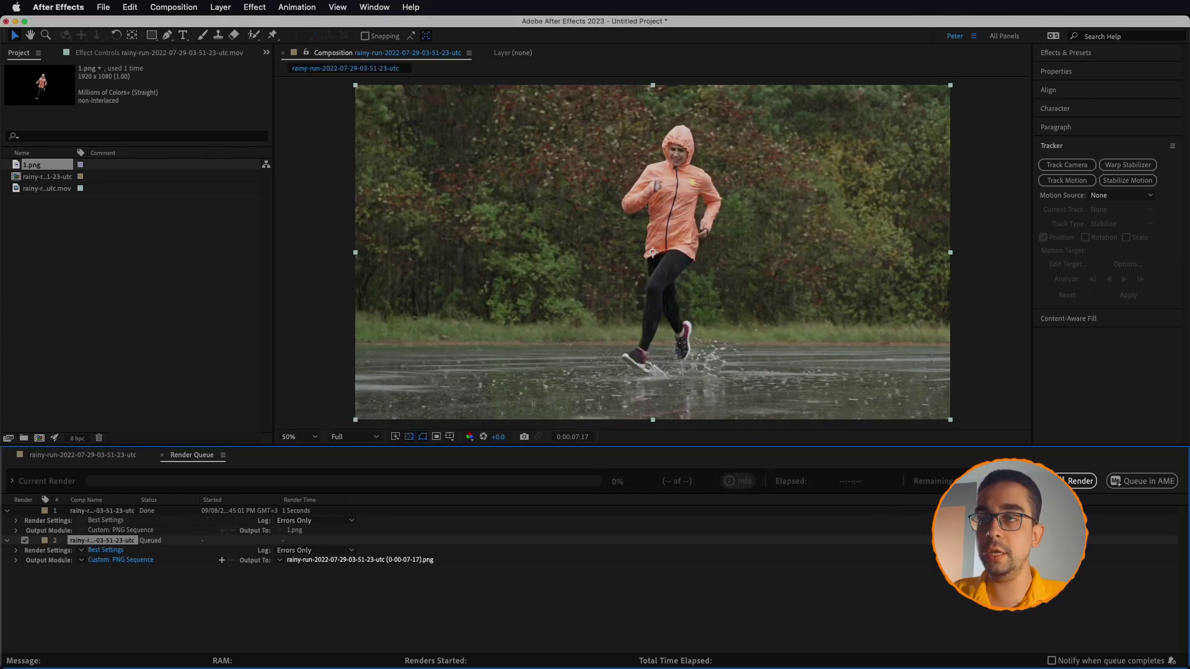
click(1082, 481)
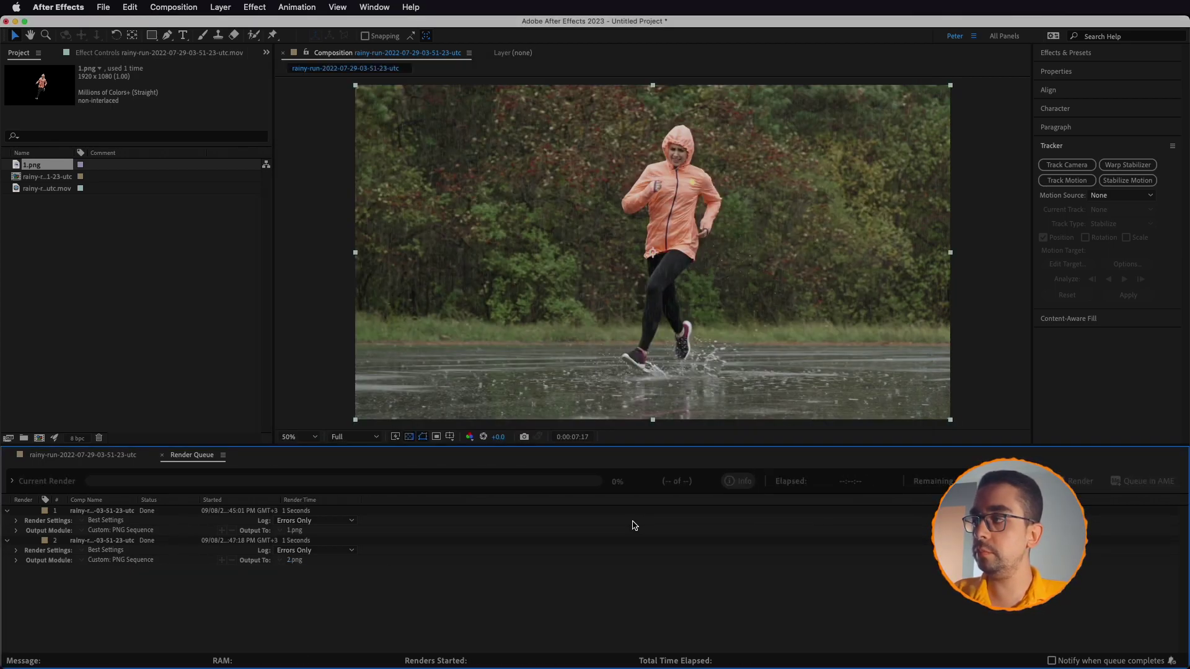
Step: In Photoshop, close 1.png, open 2.png, and apply Remove Background to isolate the runner
click(268, 646)
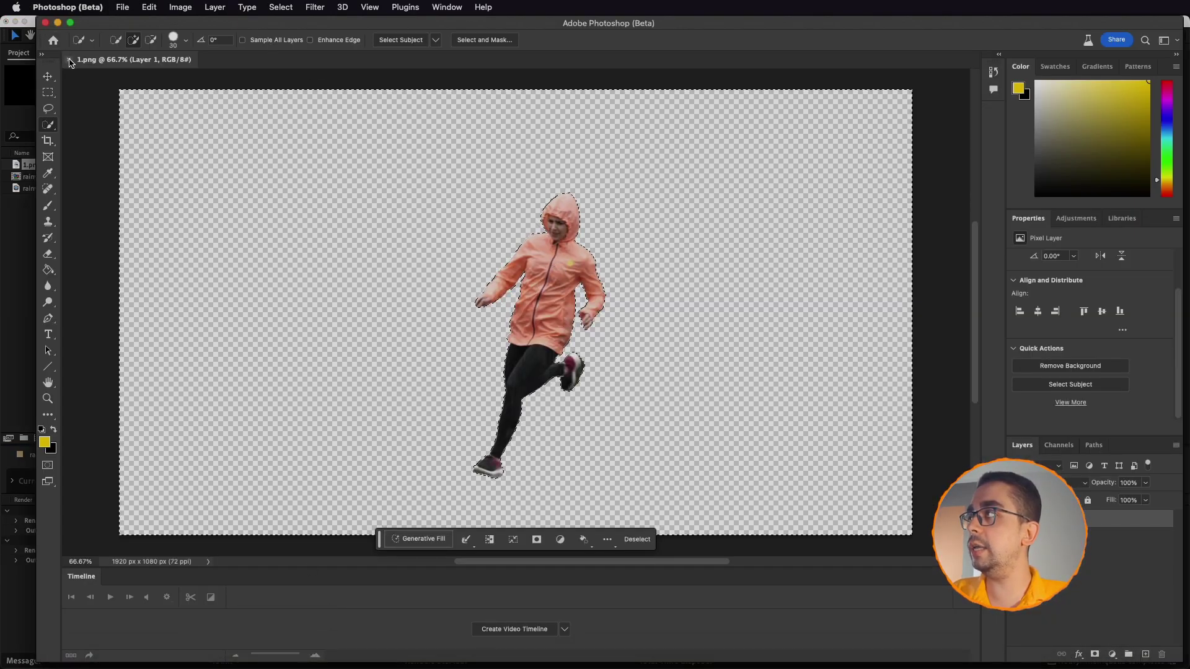
key(super+w)
click(123, 7)
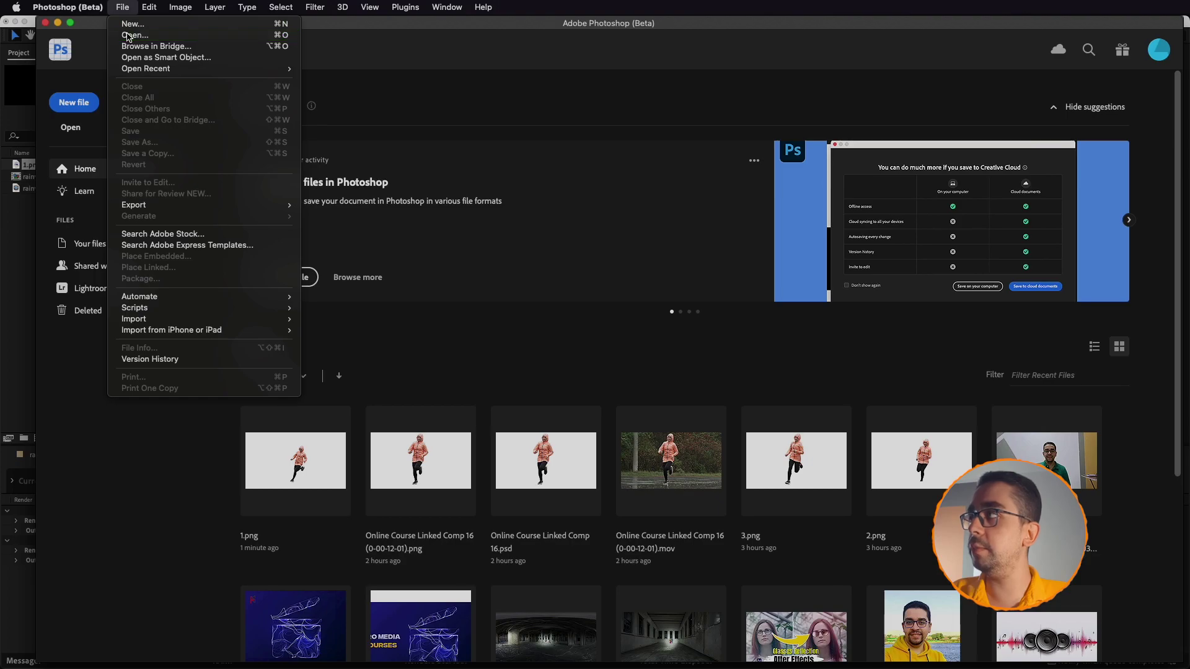
click(133, 36)
double_click(345, 90)
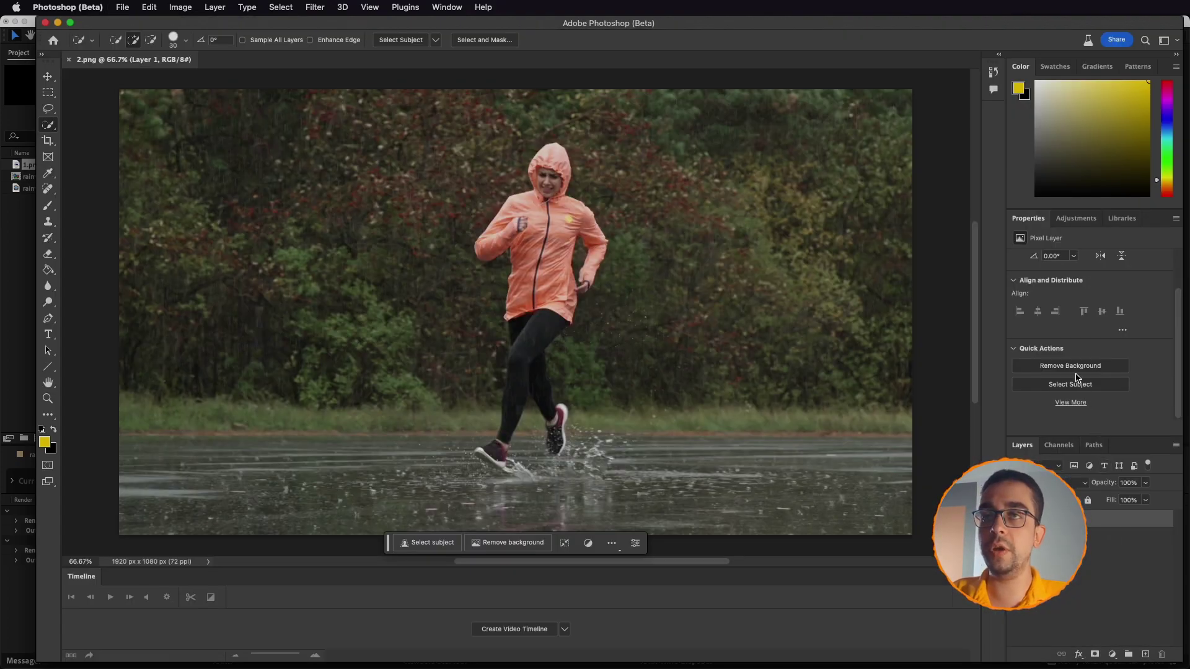
click(1076, 366)
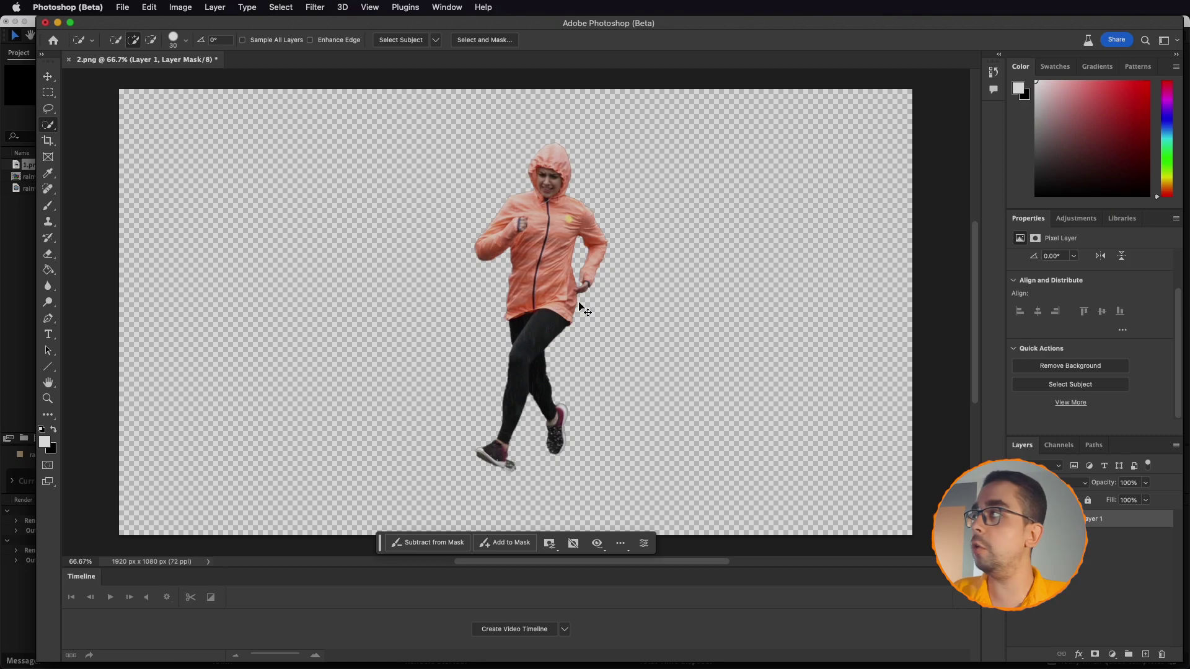
Step: Import the 2.png cut-out into the After Effects project
click(27, 592)
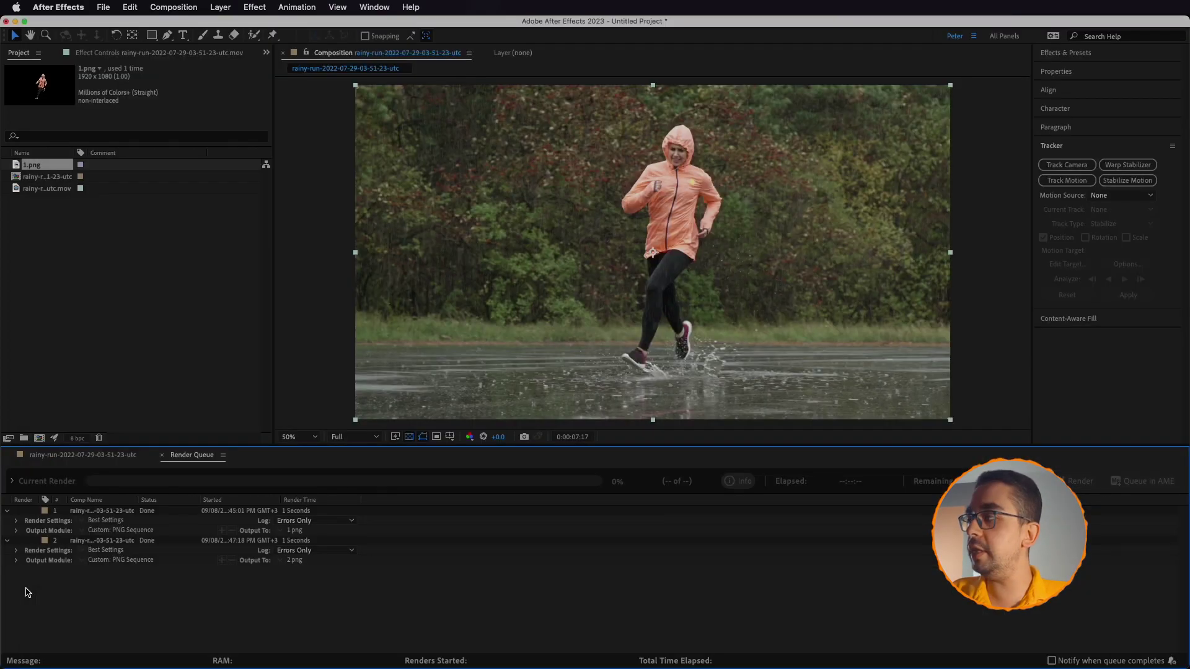
double_click(132, 320)
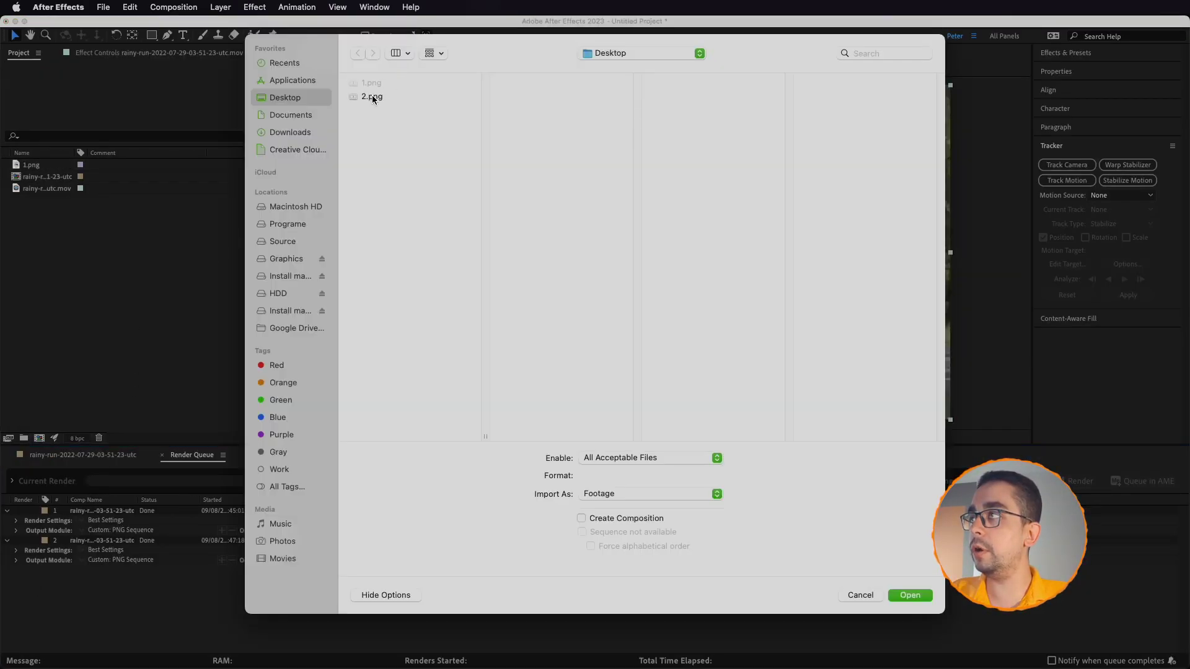
double_click(372, 97)
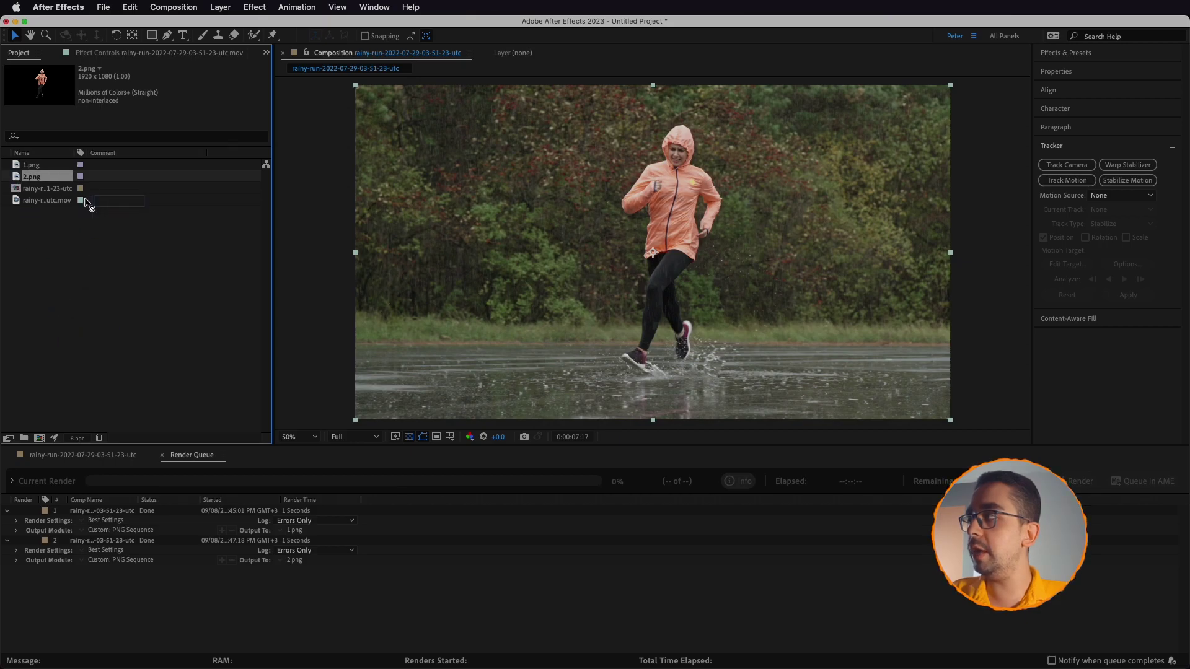
Step: Remove the two finished items from the Render Queue
click(72, 512)
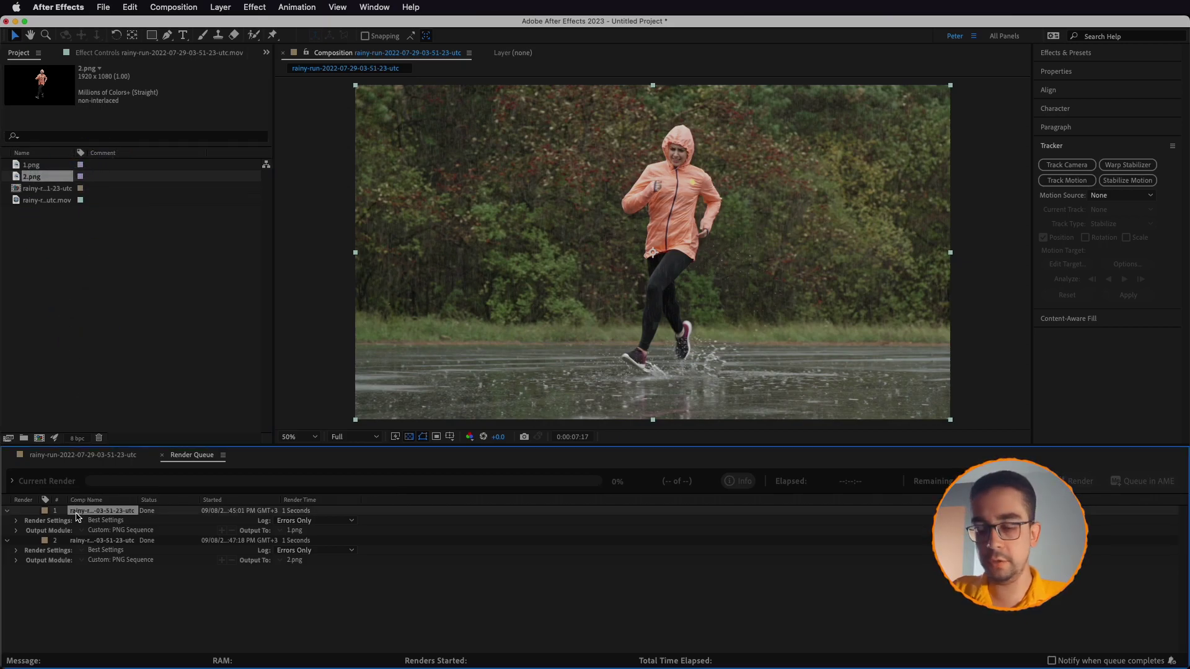
key(Delete)
click(72, 512)
key(Delete)
Step: Add 2.png to the rainy-run composition and trim it to end at 0:00:07:17
click(74, 456)
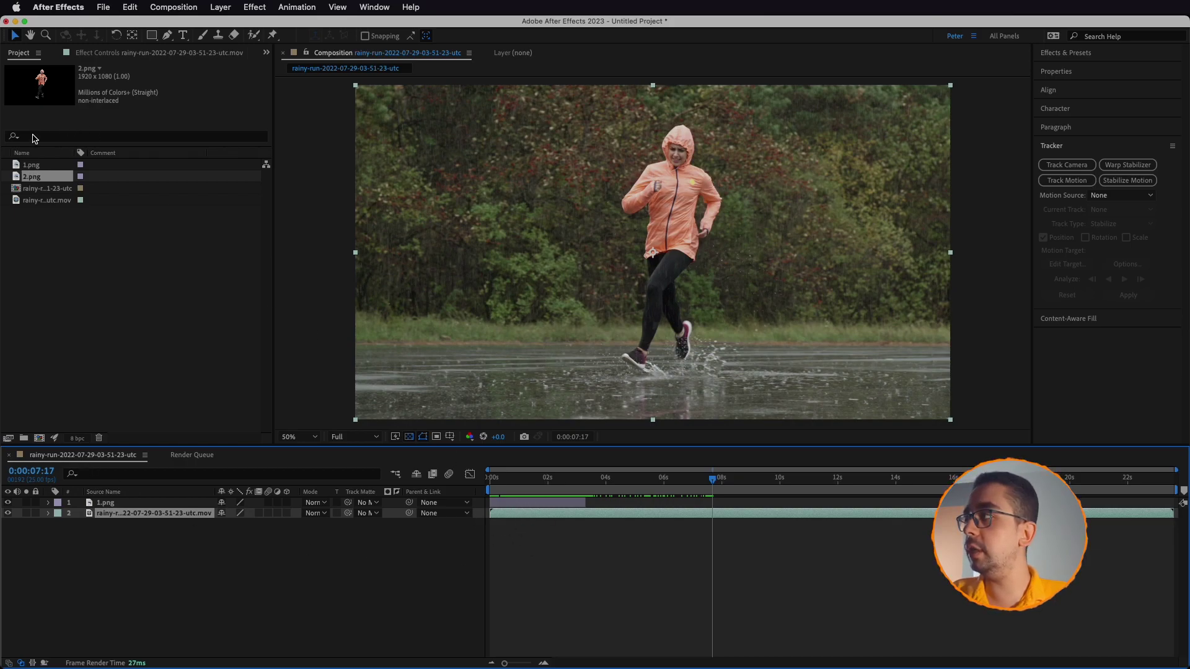
drag(20, 177, 68, 502)
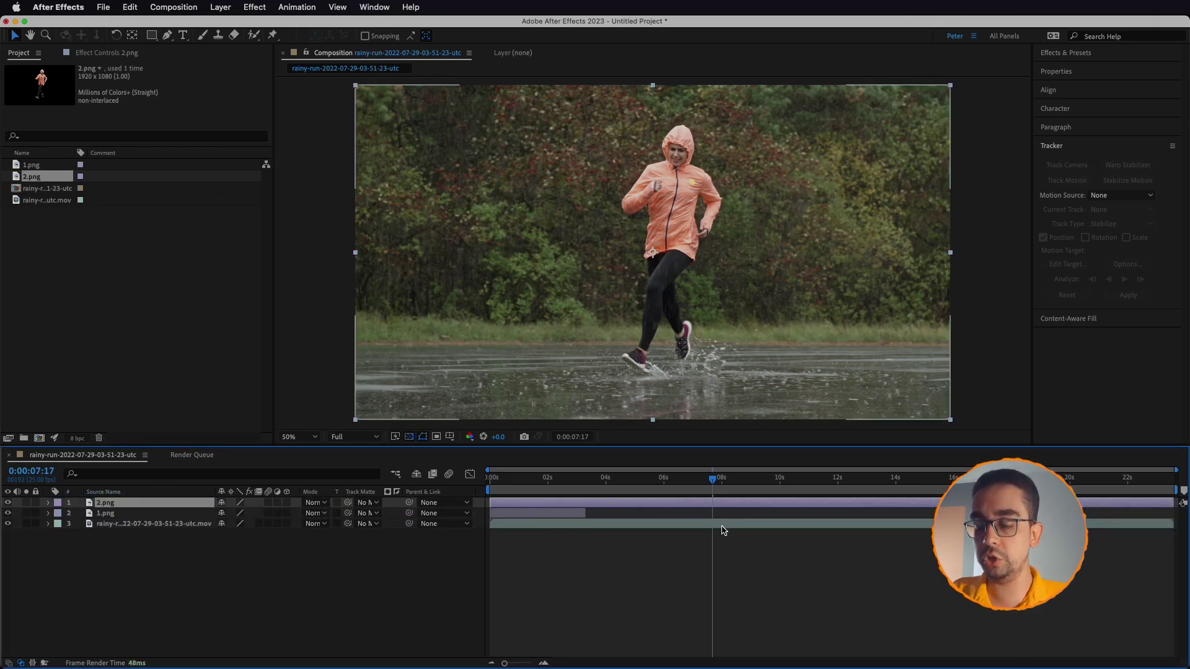
key(super+shift+d)
key(Delete)
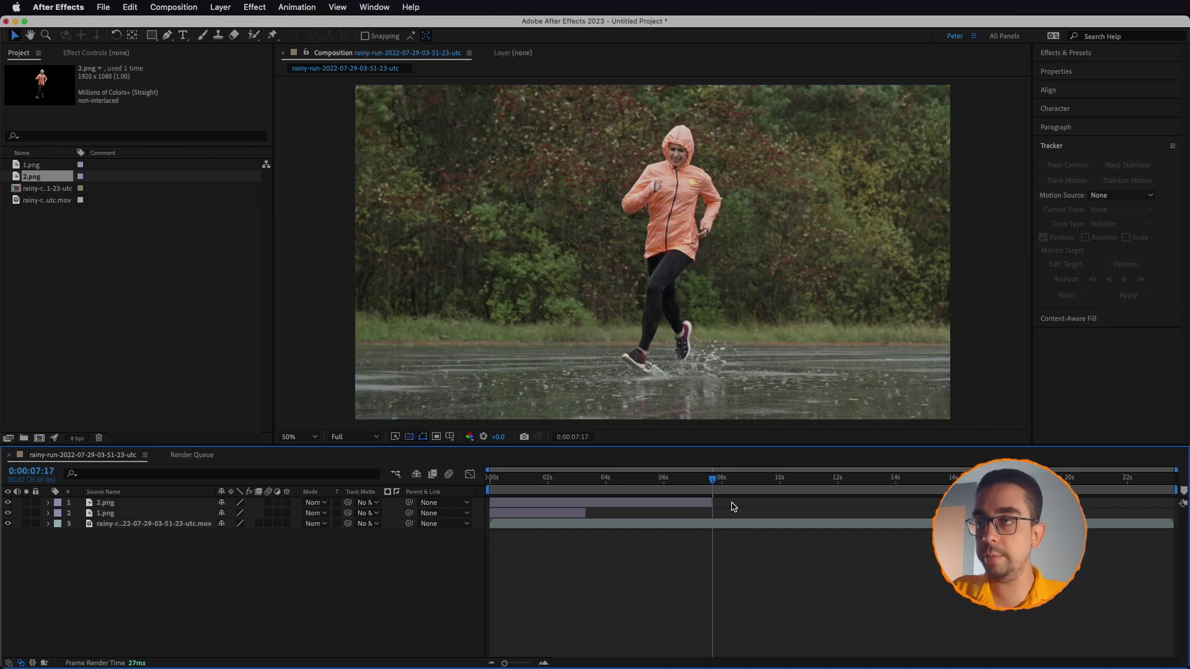
Step: Move the footage to 0:00:11:19 and queue that frame with Save Frame As > File
mouse_move(713, 485)
mouse_down()
mouse_move(693, 493)
mouse_move(711, 494)
mouse_up()
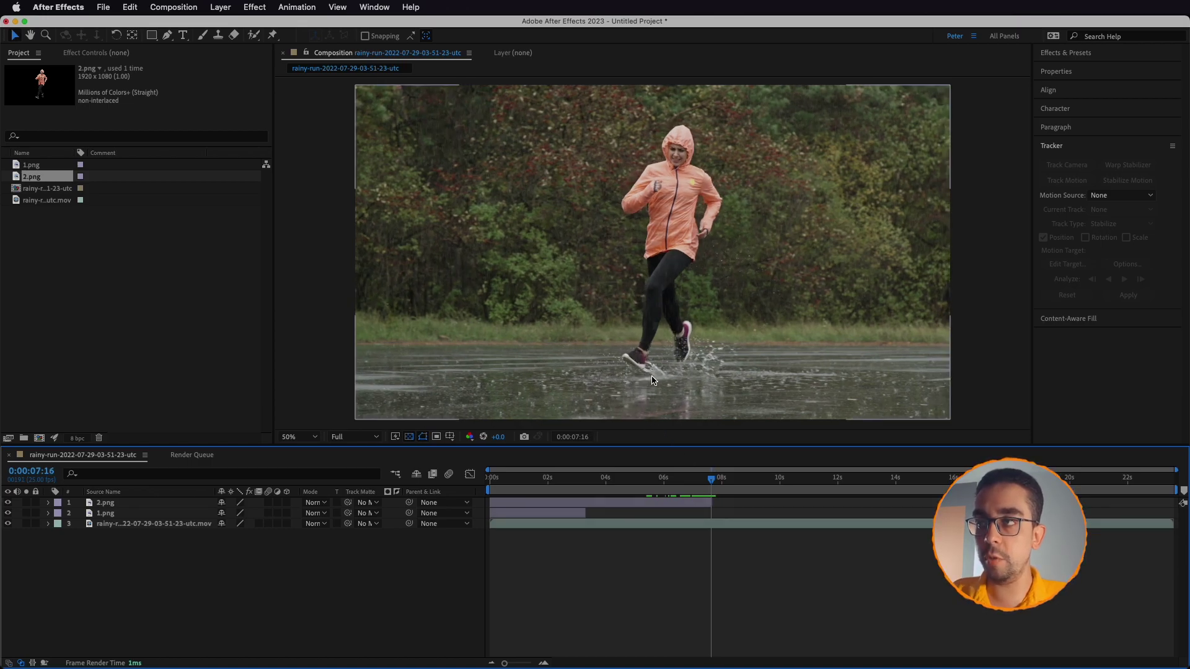
drag(714, 482, 809, 492)
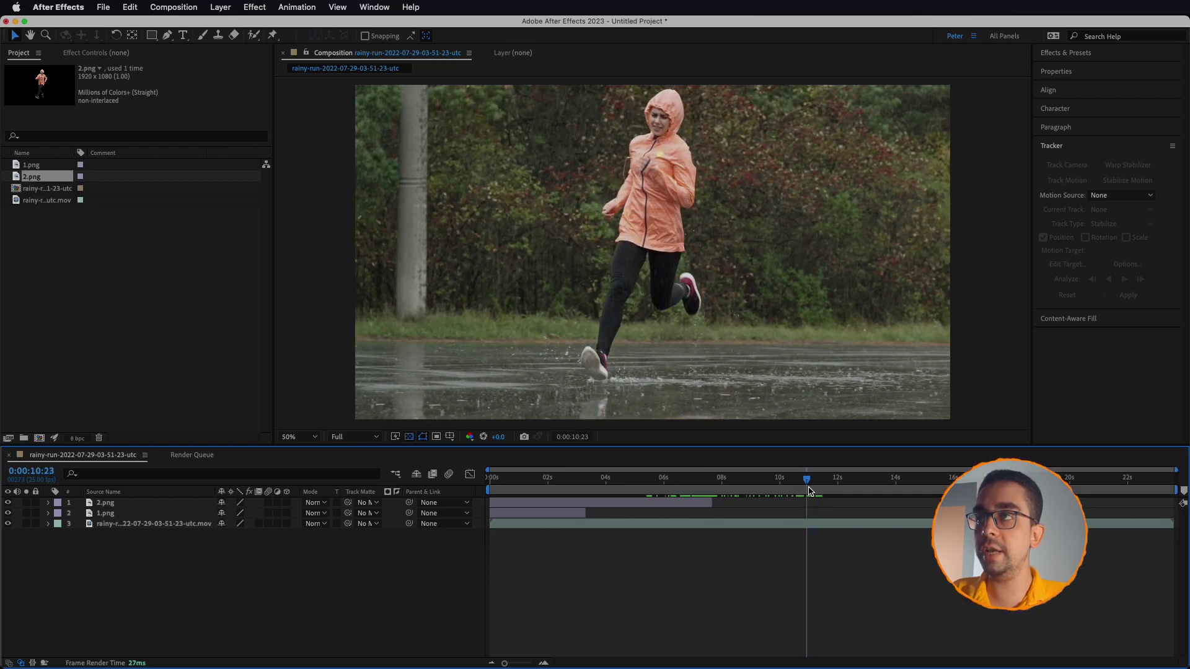
drag(809, 492, 833, 497)
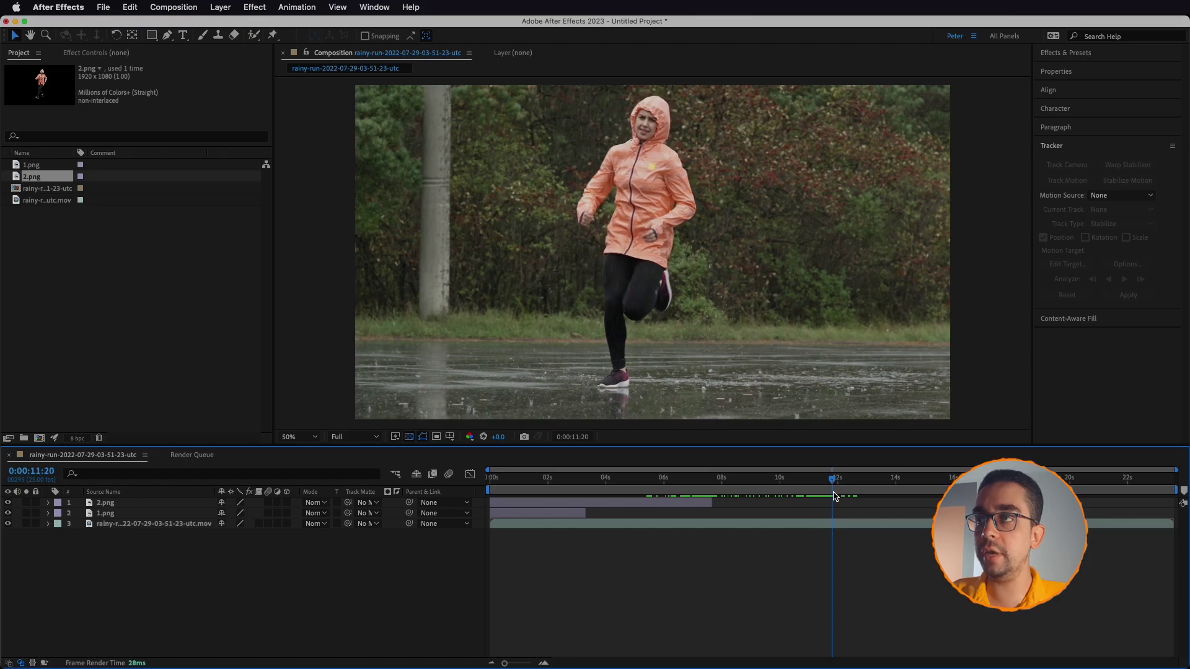
click(837, 526)
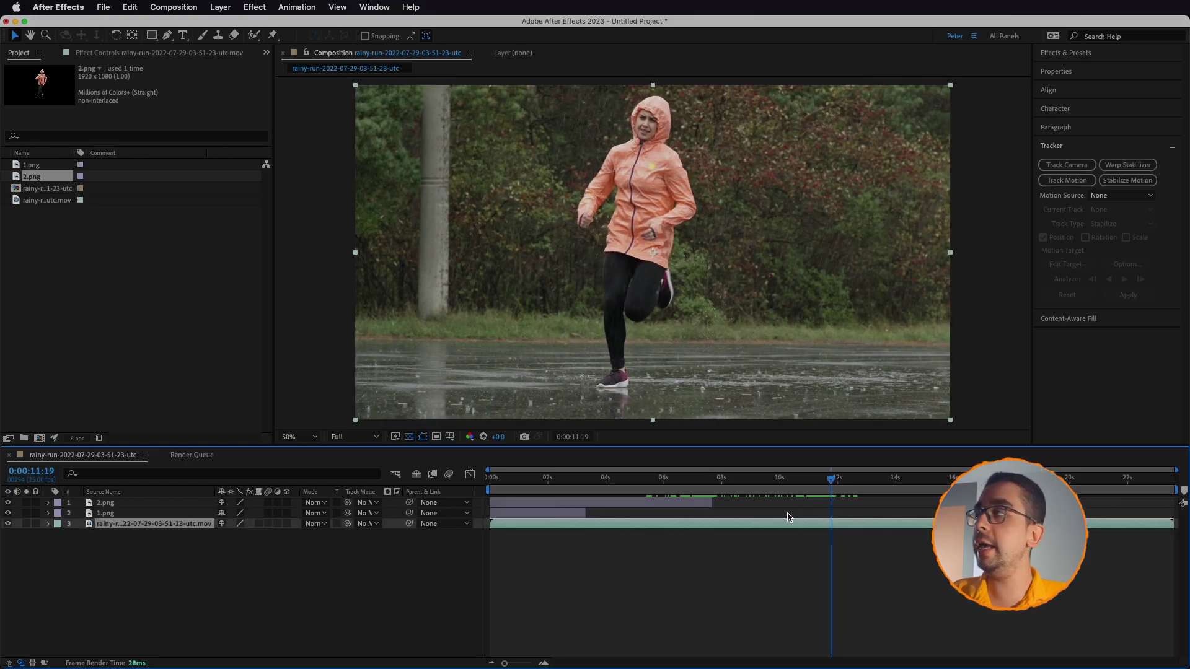
click(174, 9)
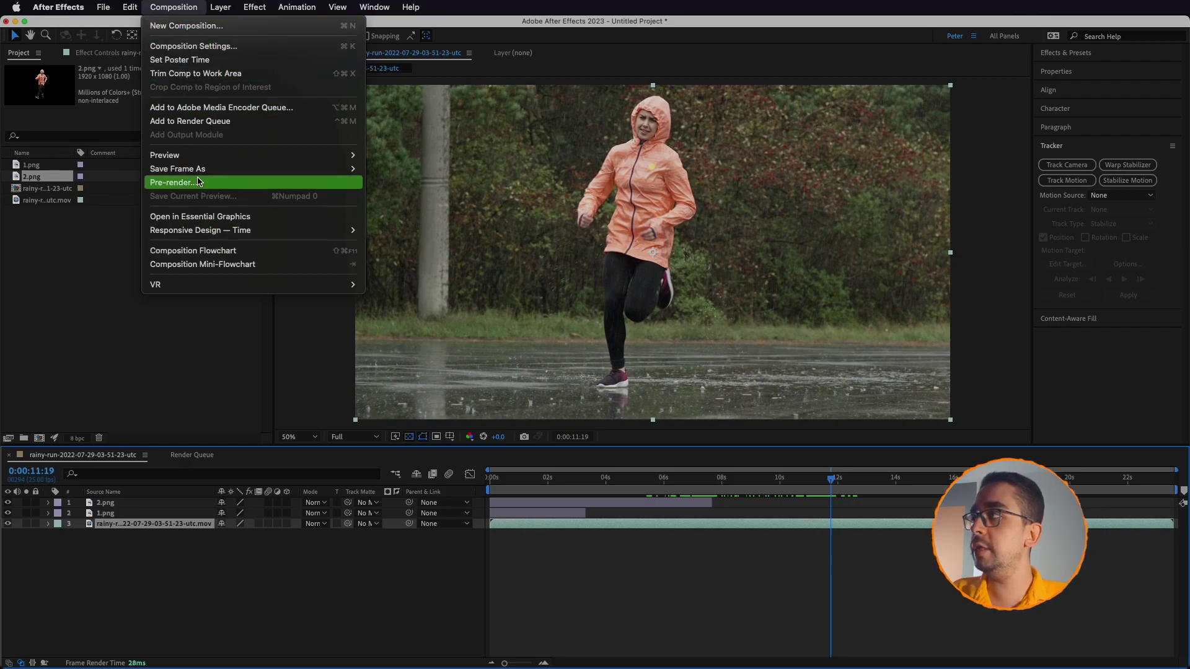
mouse_move(197, 170)
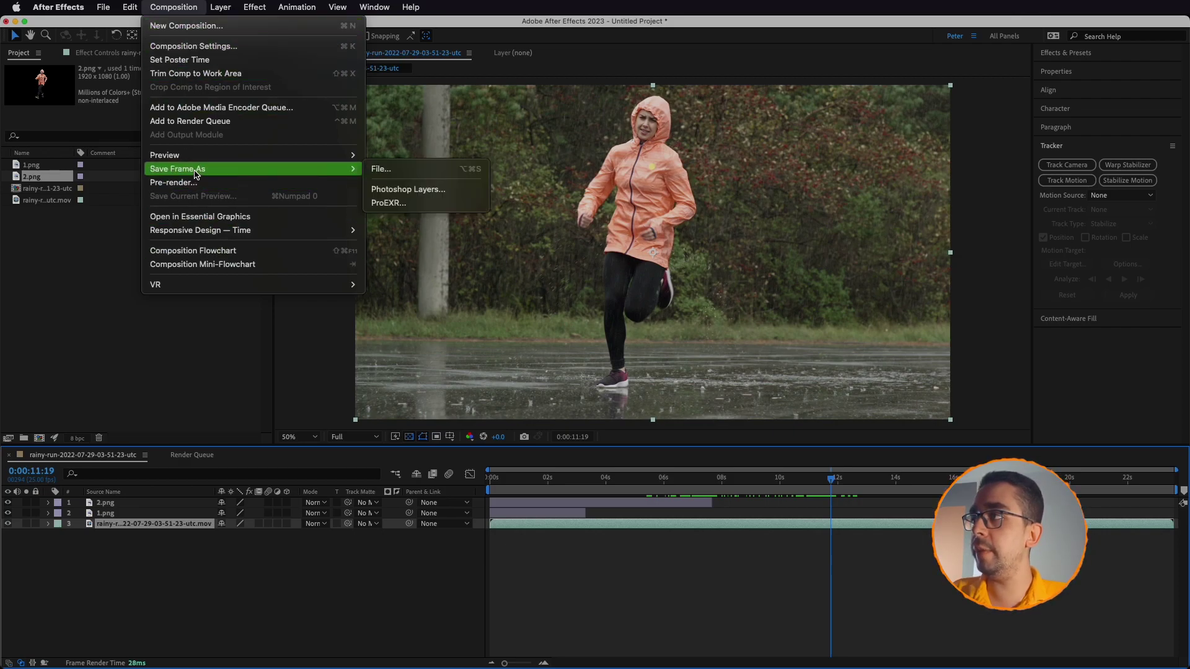
click(381, 169)
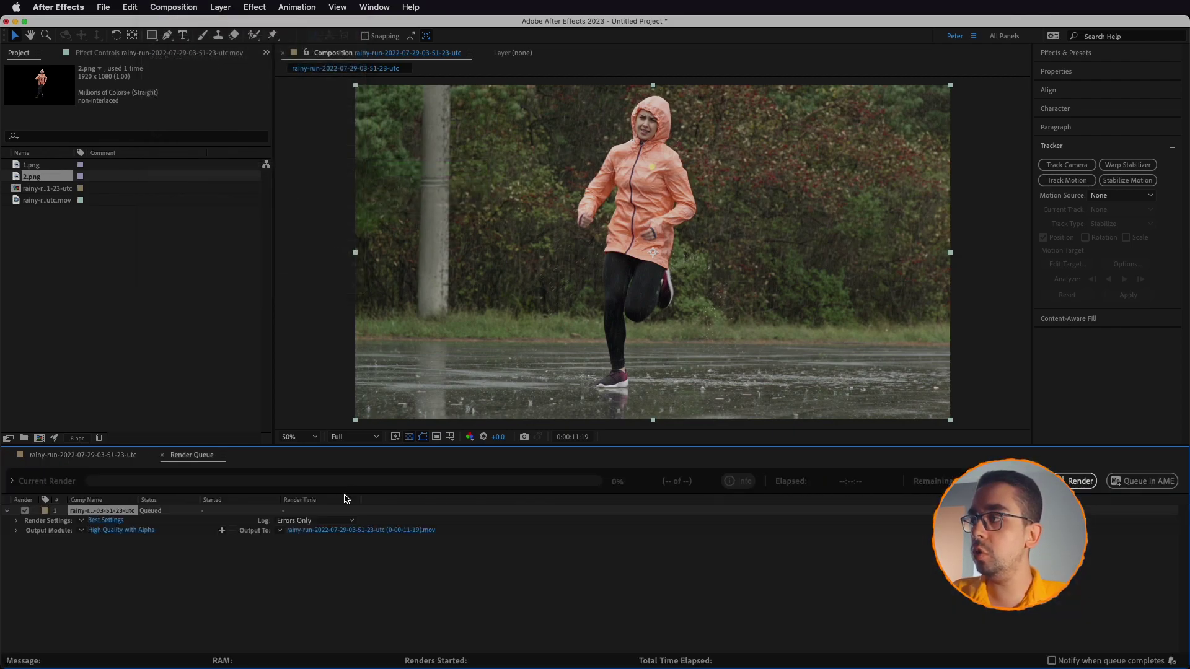
Step: Set the frame's output module format to PNG Sequence
click(123, 530)
click(217, 251)
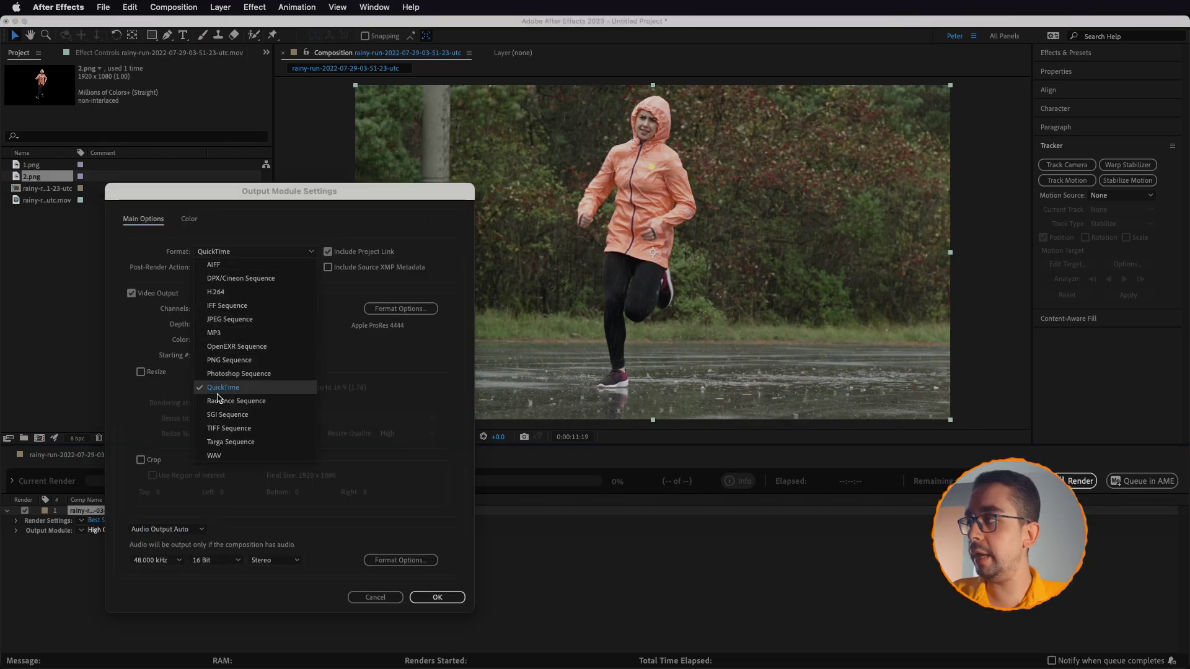
click(224, 367)
click(434, 597)
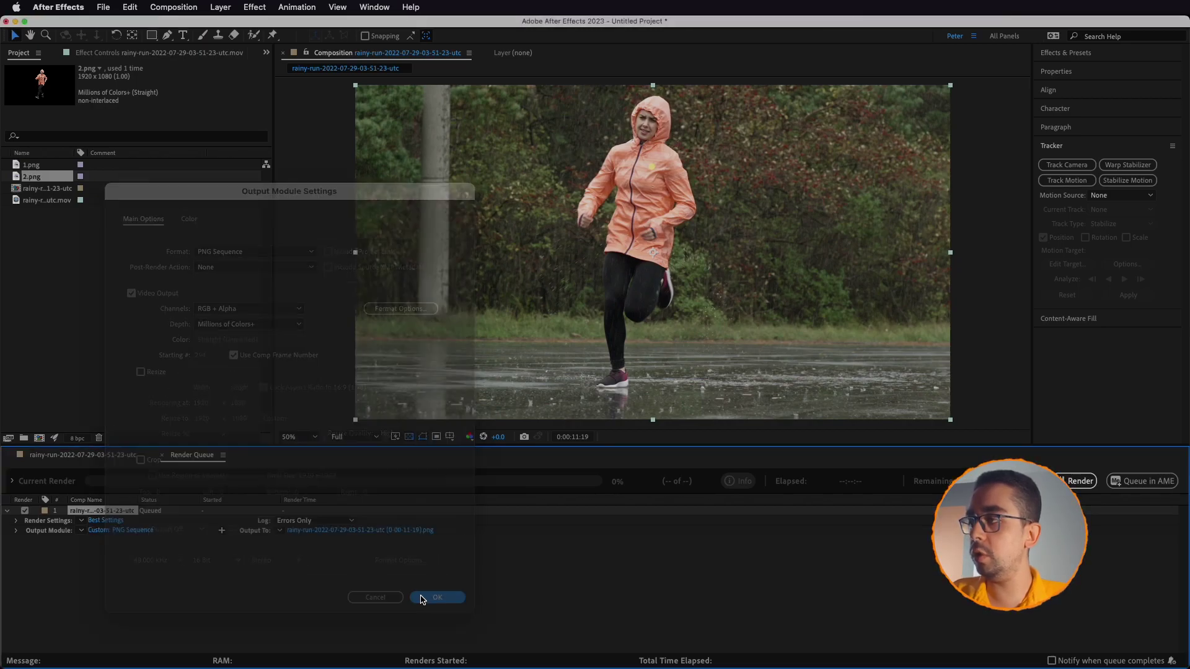
Step: Name the output 3.png on the Desktop and render the frame
click(335, 531)
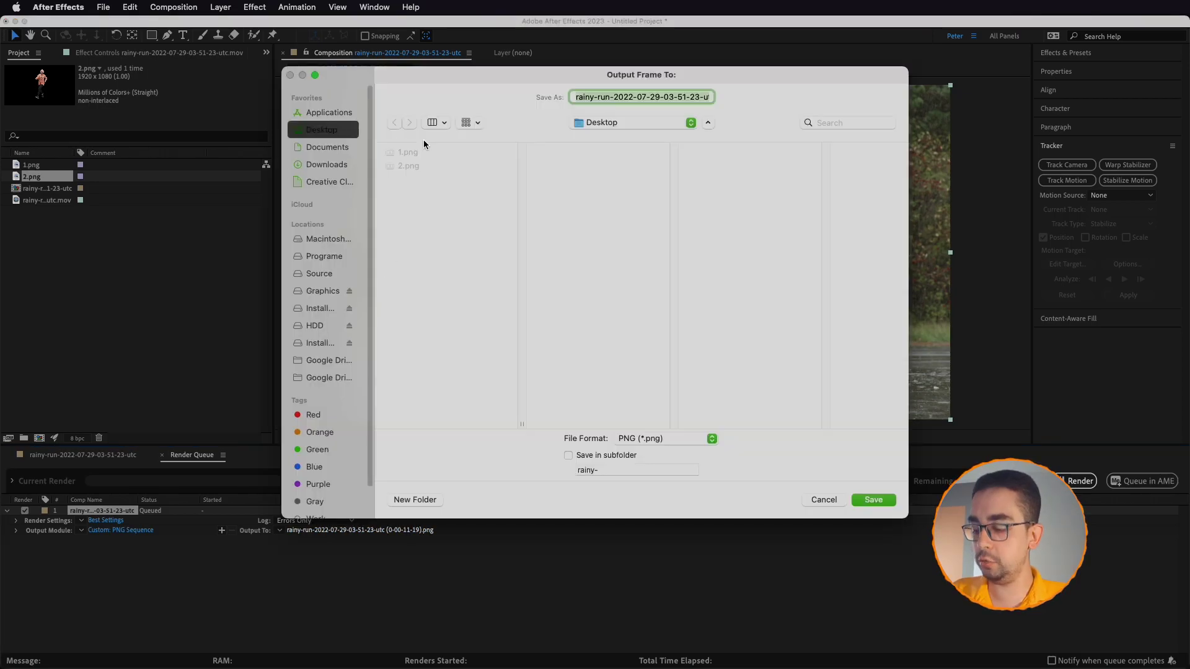
text(3.png)
click(878, 503)
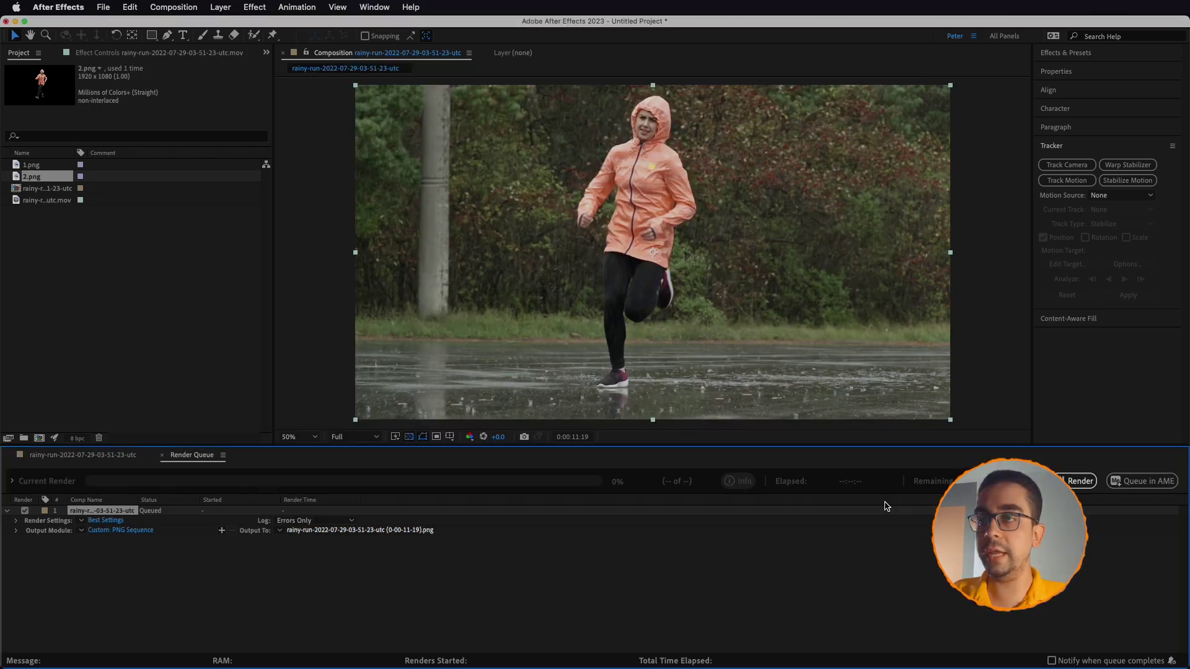
click(1081, 482)
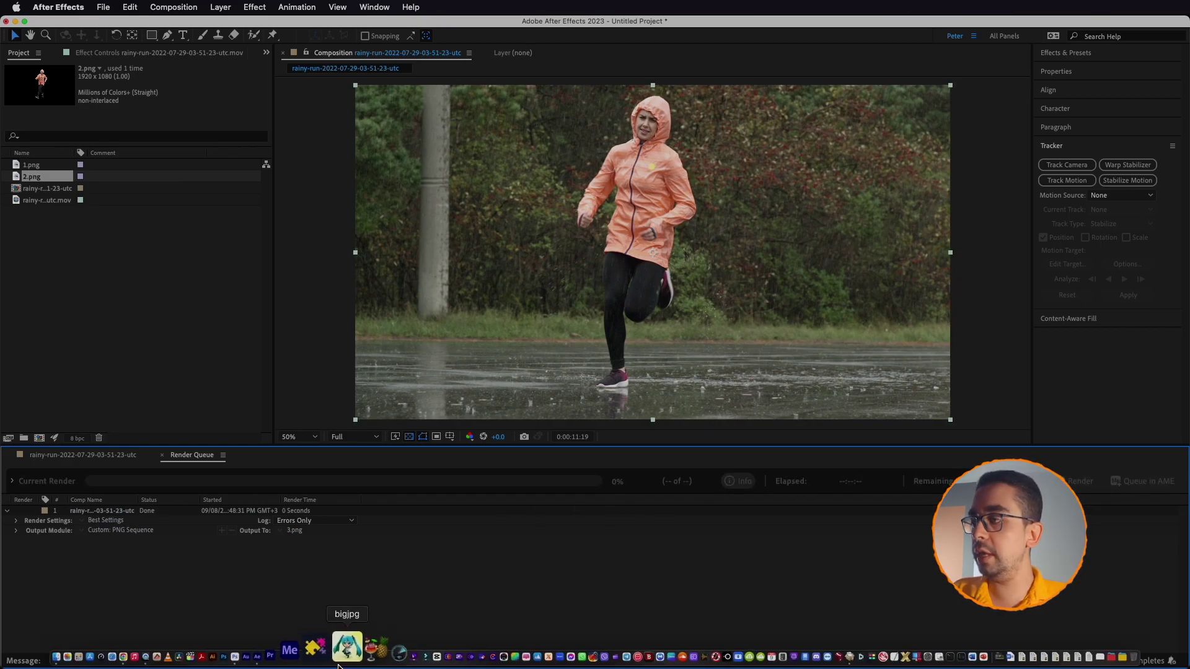
Step: In Photoshop, close 2.png and open 3.png from the Desktop
click(274, 649)
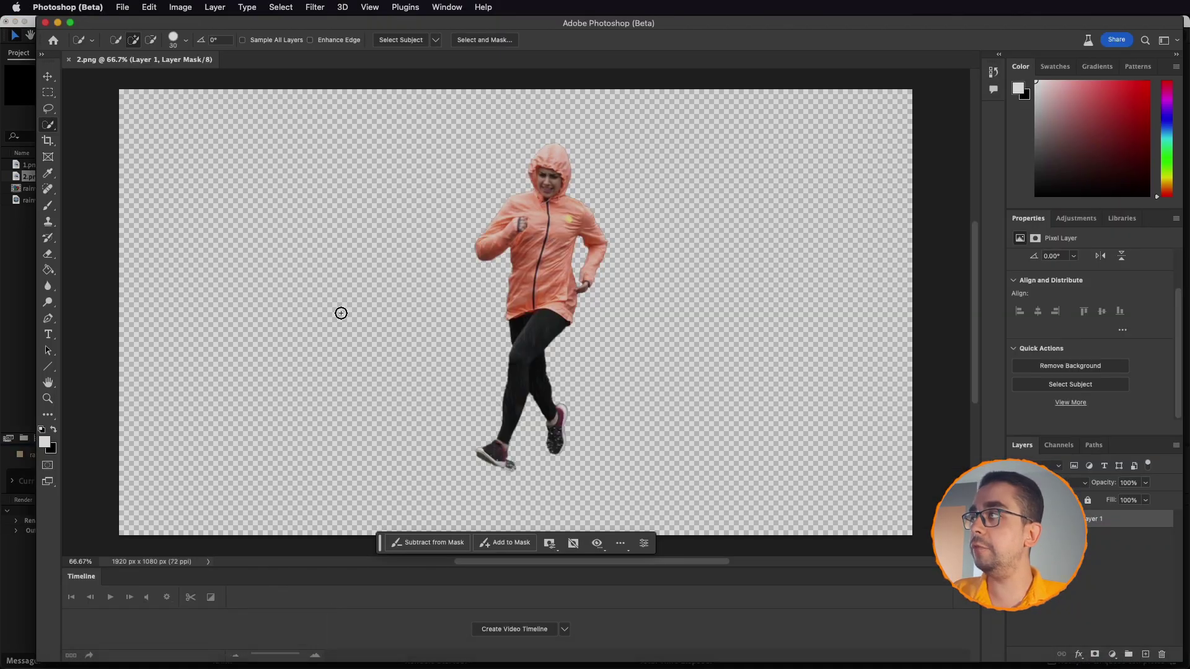
click(69, 60)
click(122, 6)
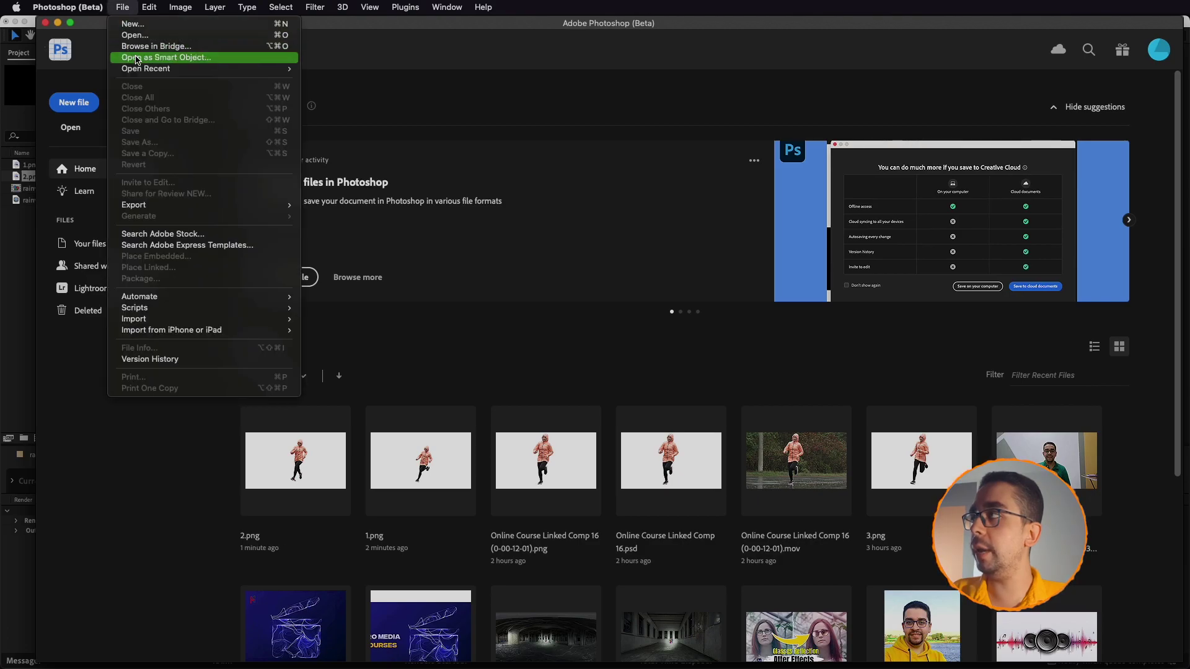
click(136, 39)
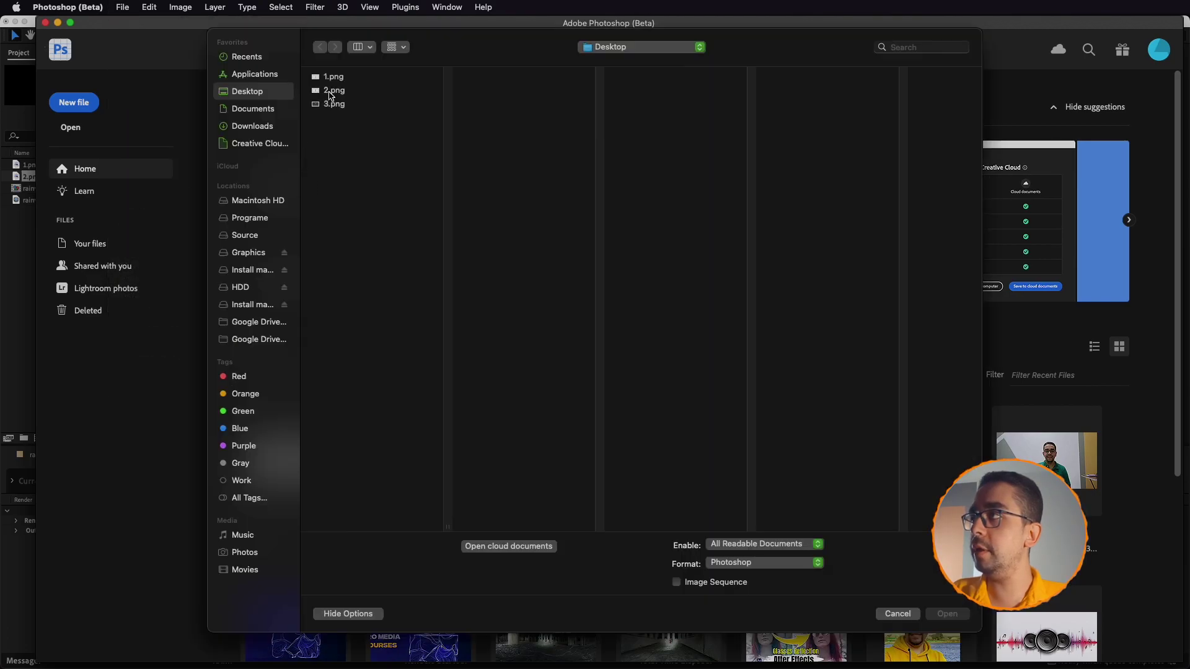
click(328, 103)
double_click(329, 104)
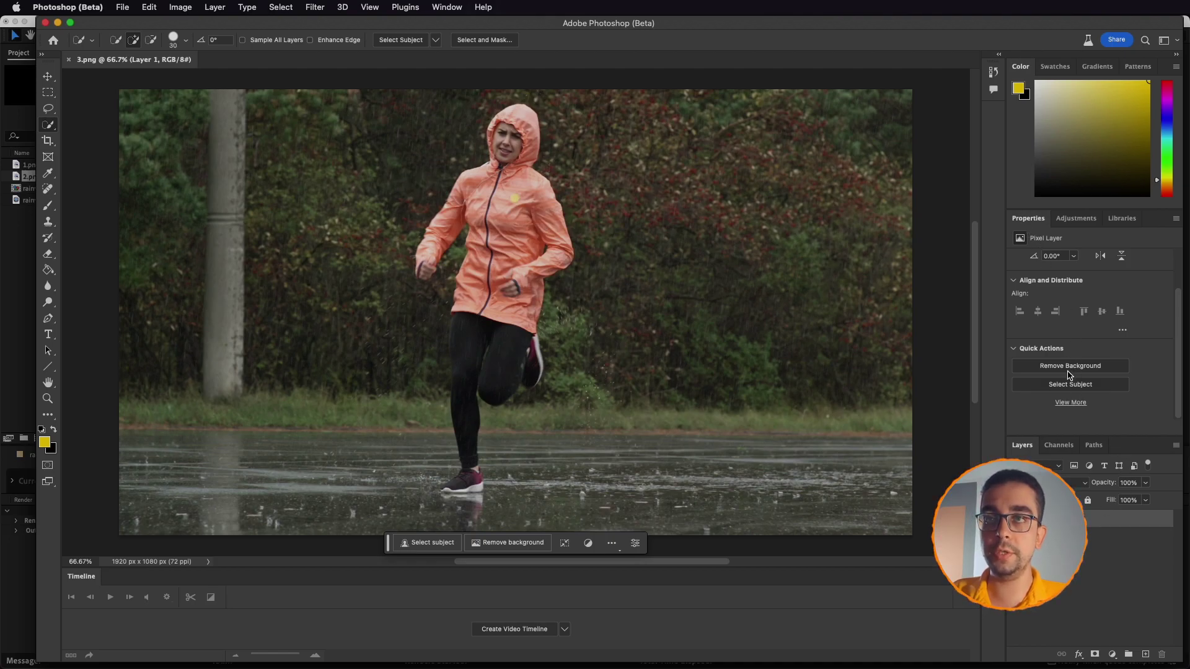
Step: Remove 3.png's background, save it, and bring up After Effects' import dialog
click(1071, 367)
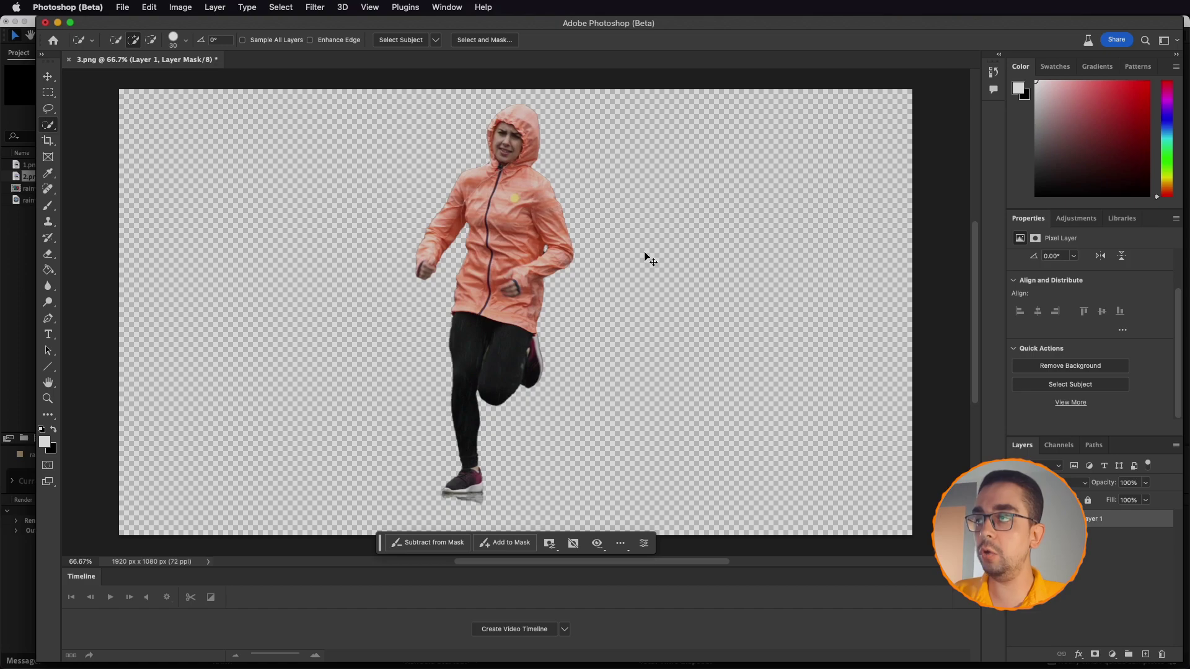
key(ctrl+s)
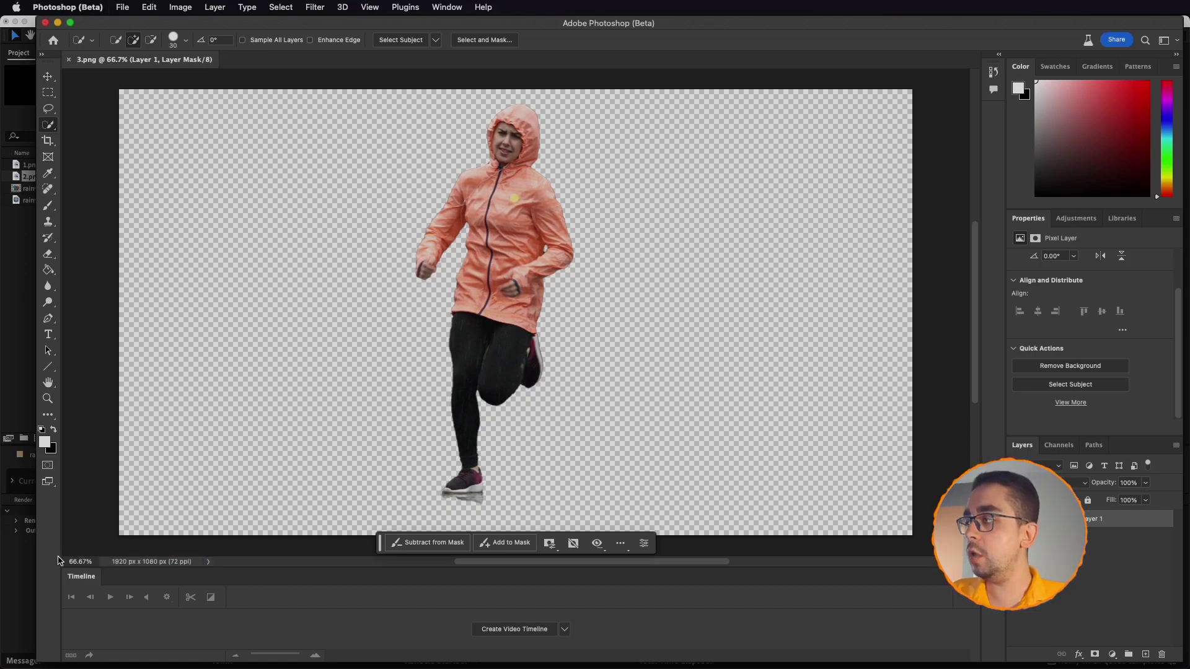
click(28, 575)
double_click(148, 322)
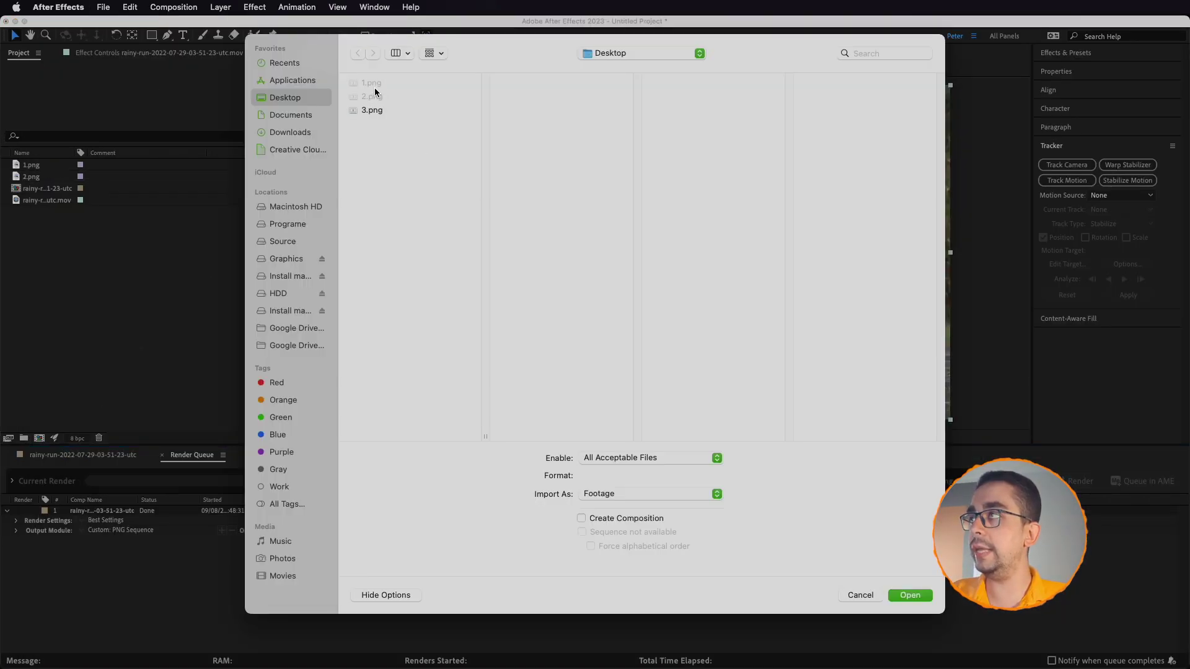
Step: Import 3.png and add it as the top layer, trimmed at the playhead near 0:00:11:18
double_click(369, 113)
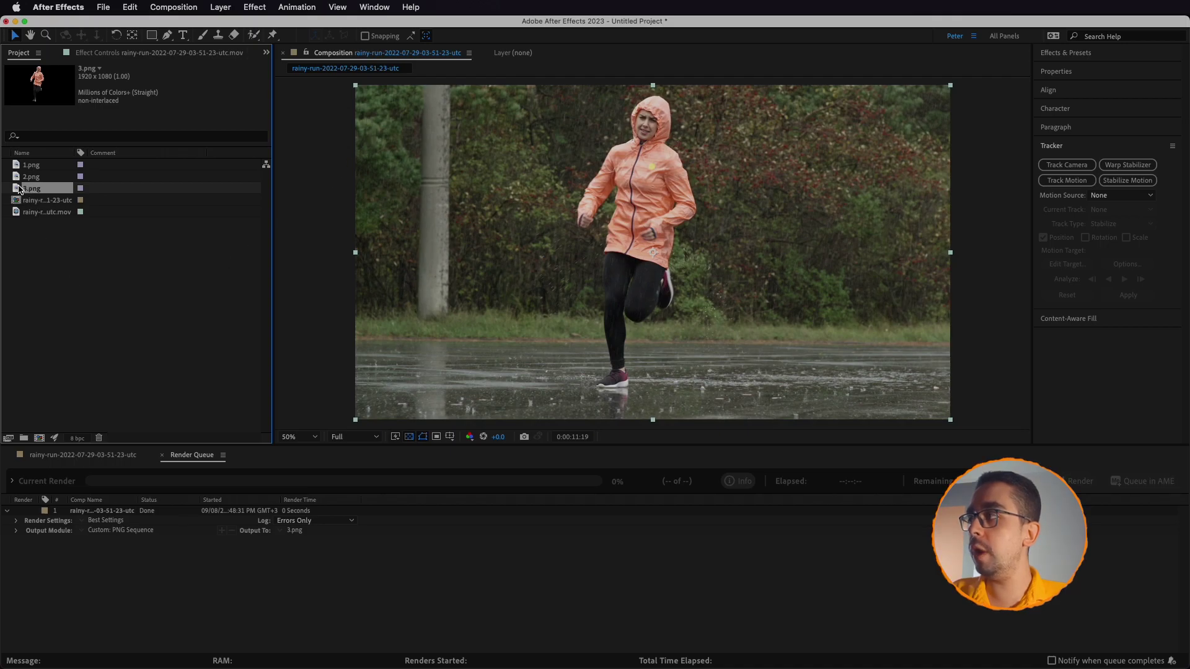
click(163, 457)
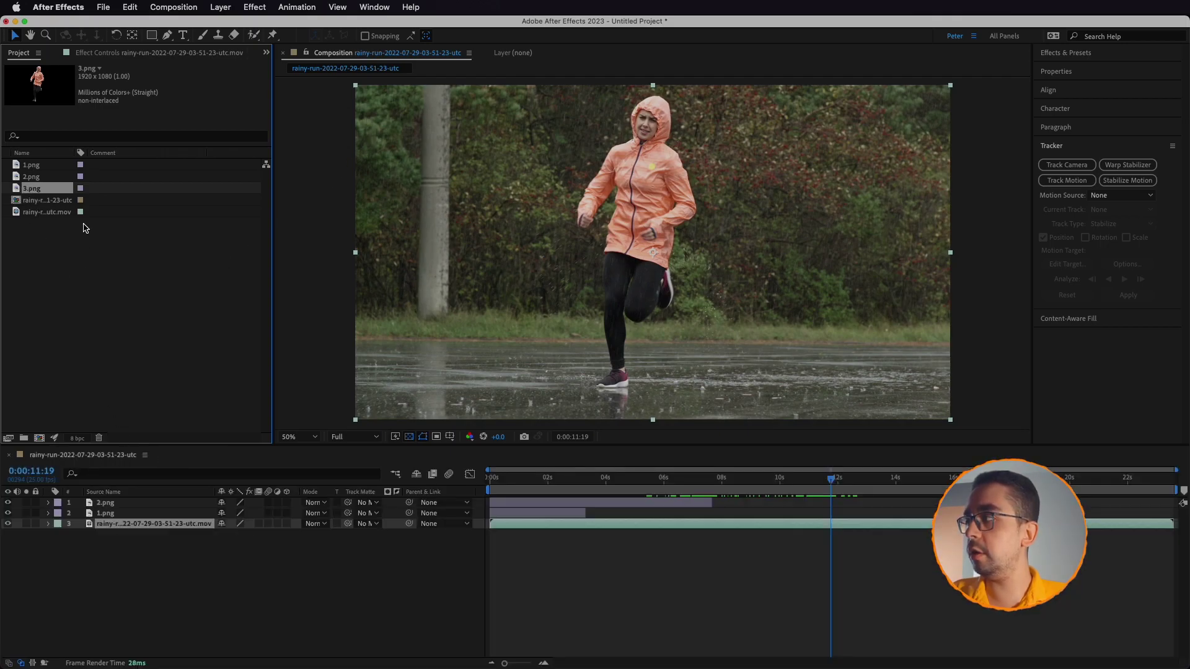
drag(32, 190, 53, 504)
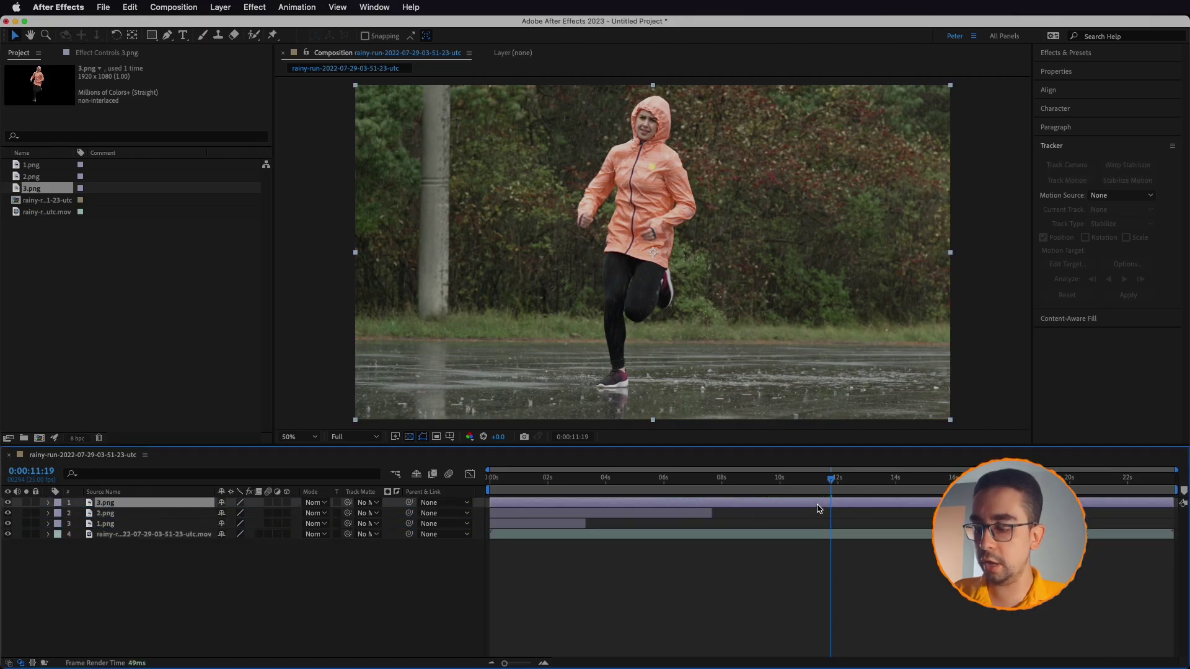
key(super+shift+d)
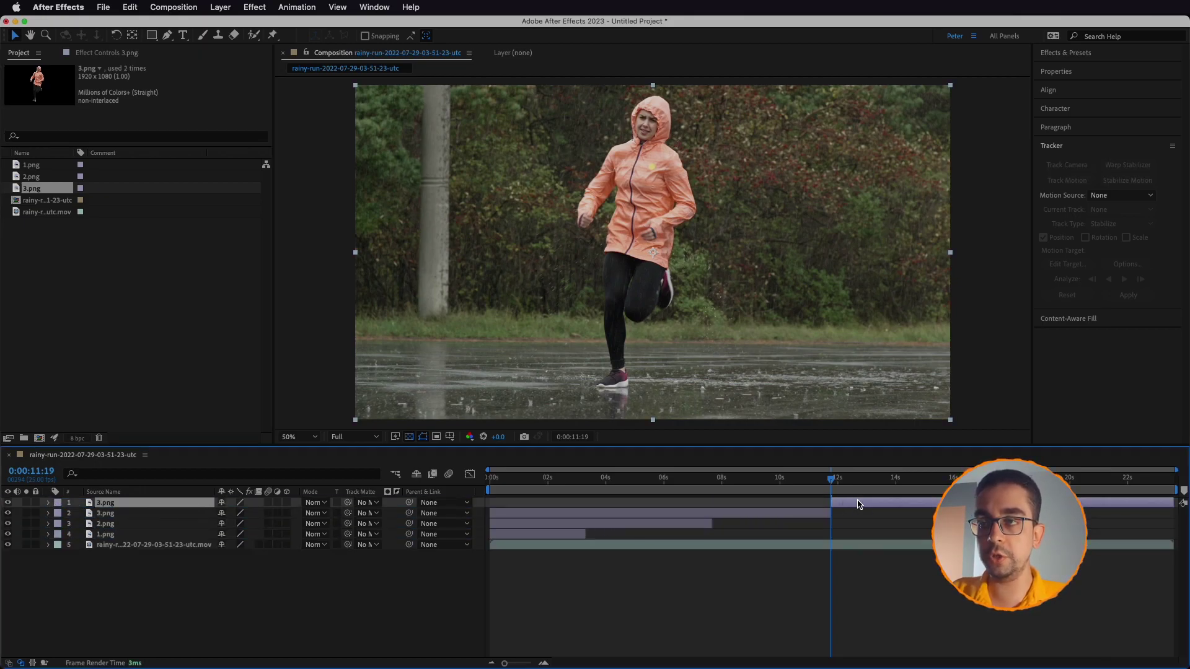
key(Delete)
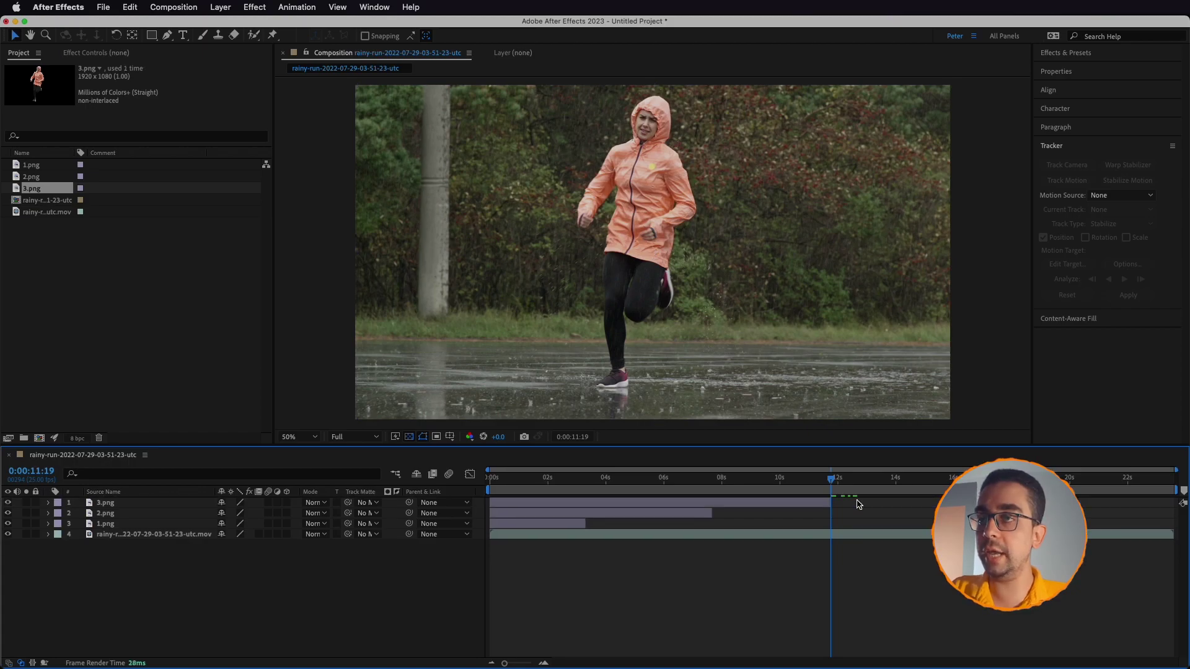
Step: Hide the 3.png and 2.png layers and select the rainy-run footage layer
mouse_move(831, 481)
mouse_down()
mouse_move(849, 483)
mouse_move(492, 500)
mouse_up()
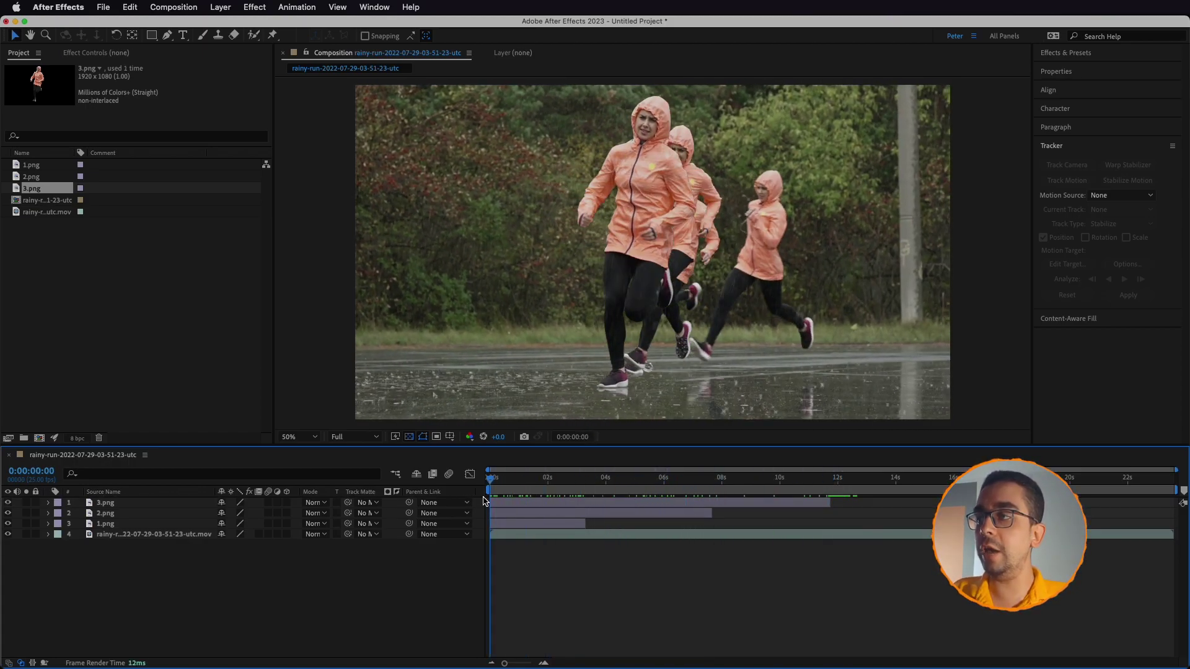
drag(7, 502, 8, 509)
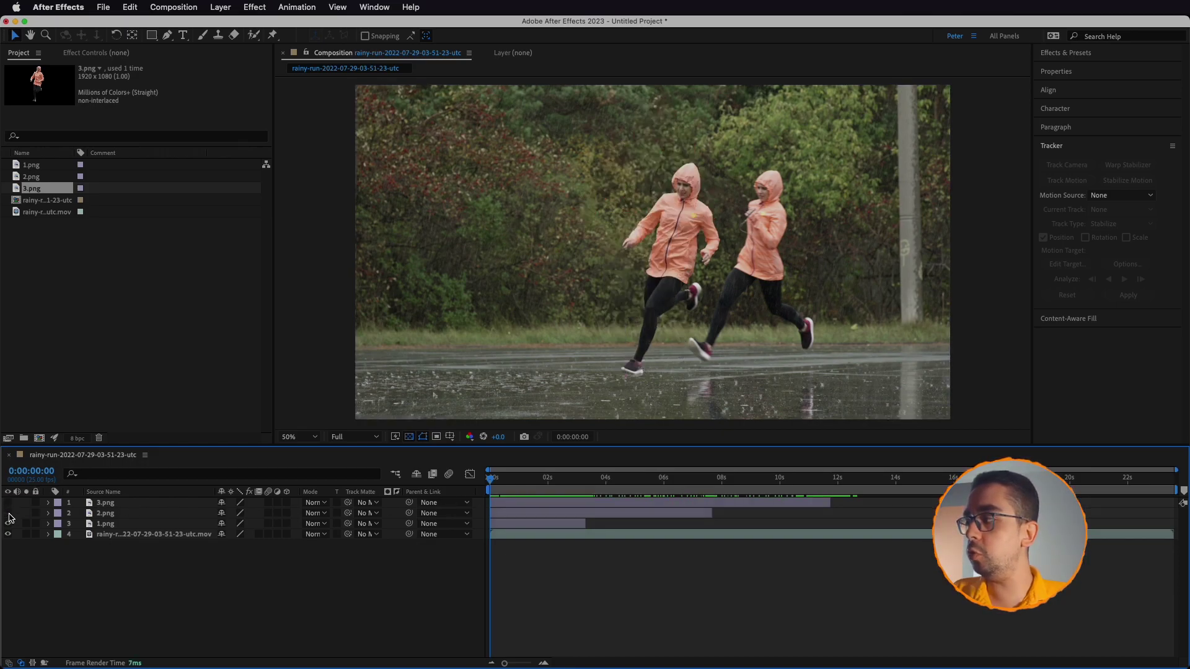
click(492, 485)
key(space)
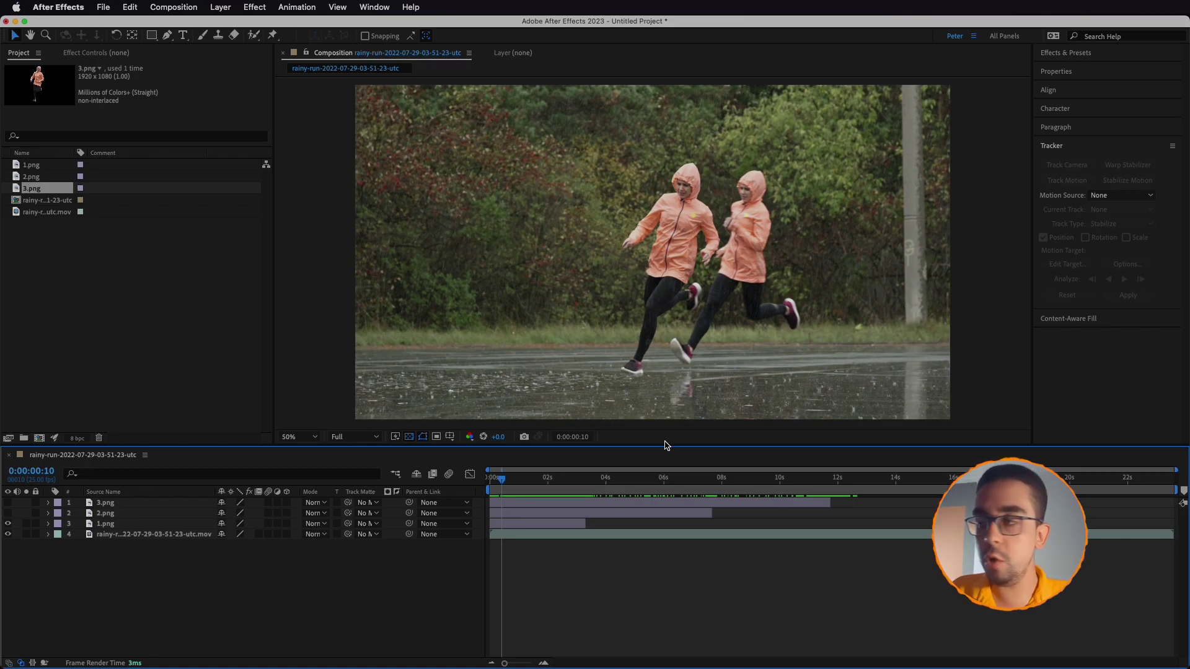
click(531, 533)
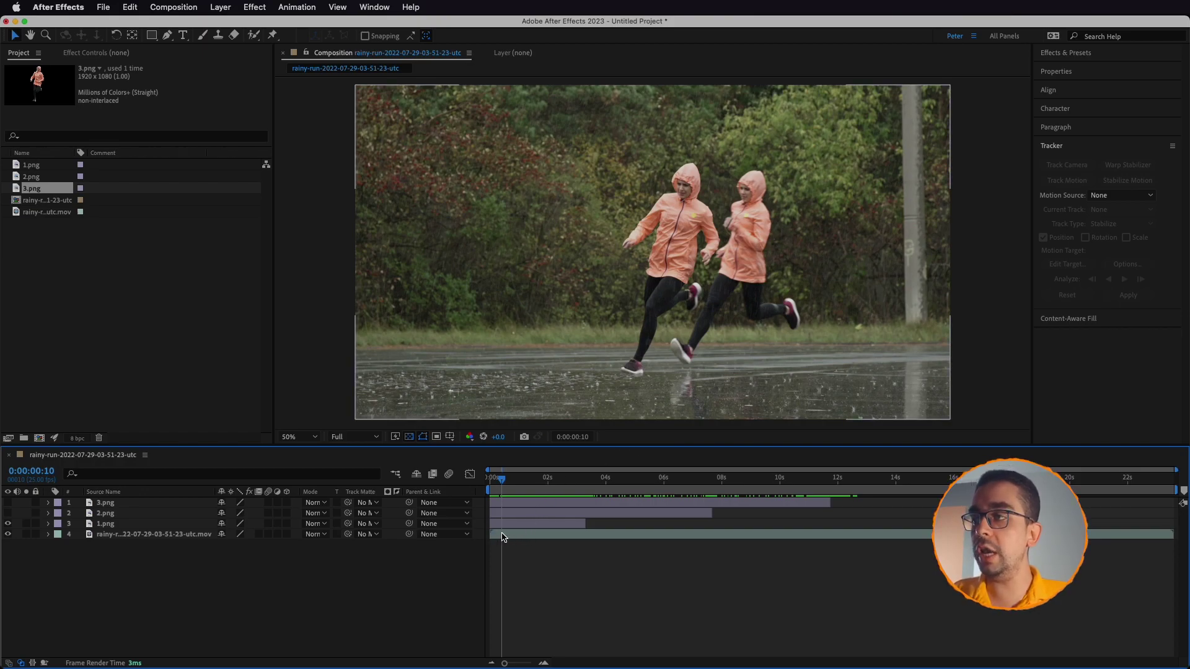
click(502, 535)
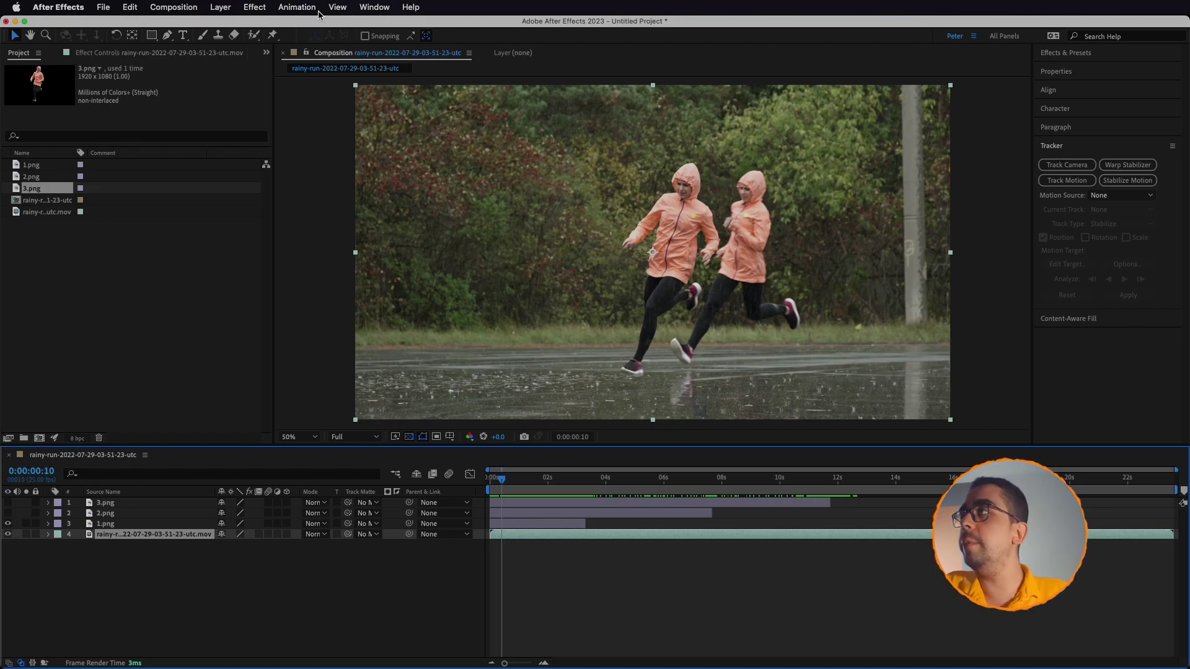
click(372, 7)
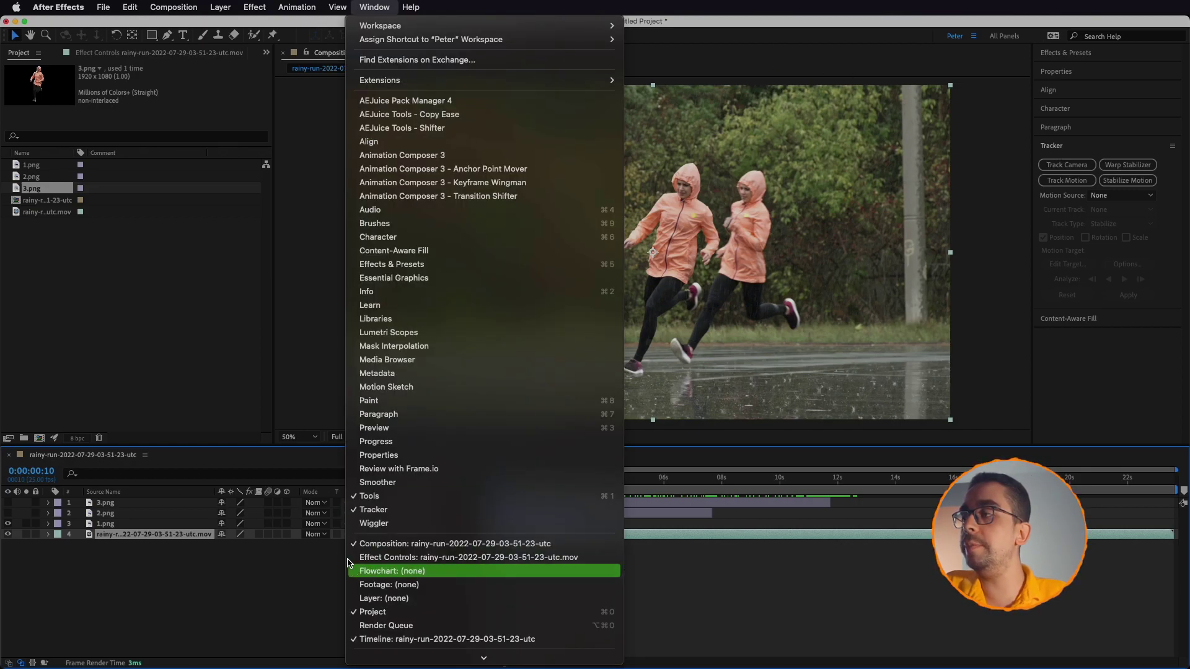
click(395, 511)
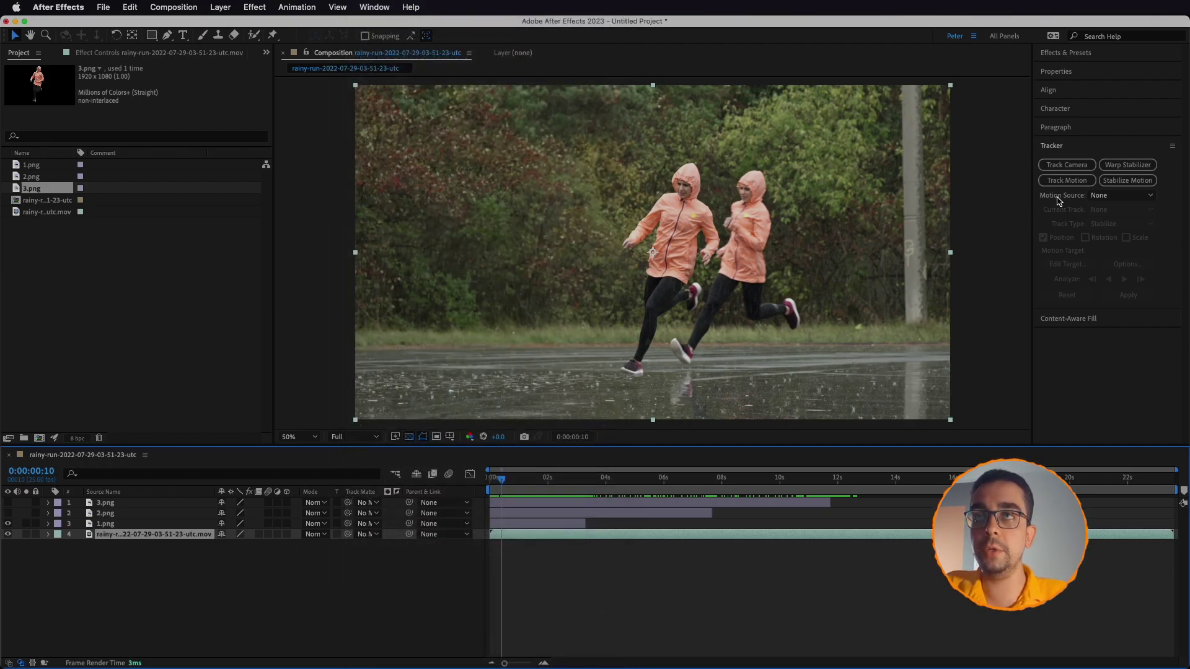
Step: Start Track Motion on the footage and place a shrunken Track Point 1 on upper-left bushes
click(1066, 180)
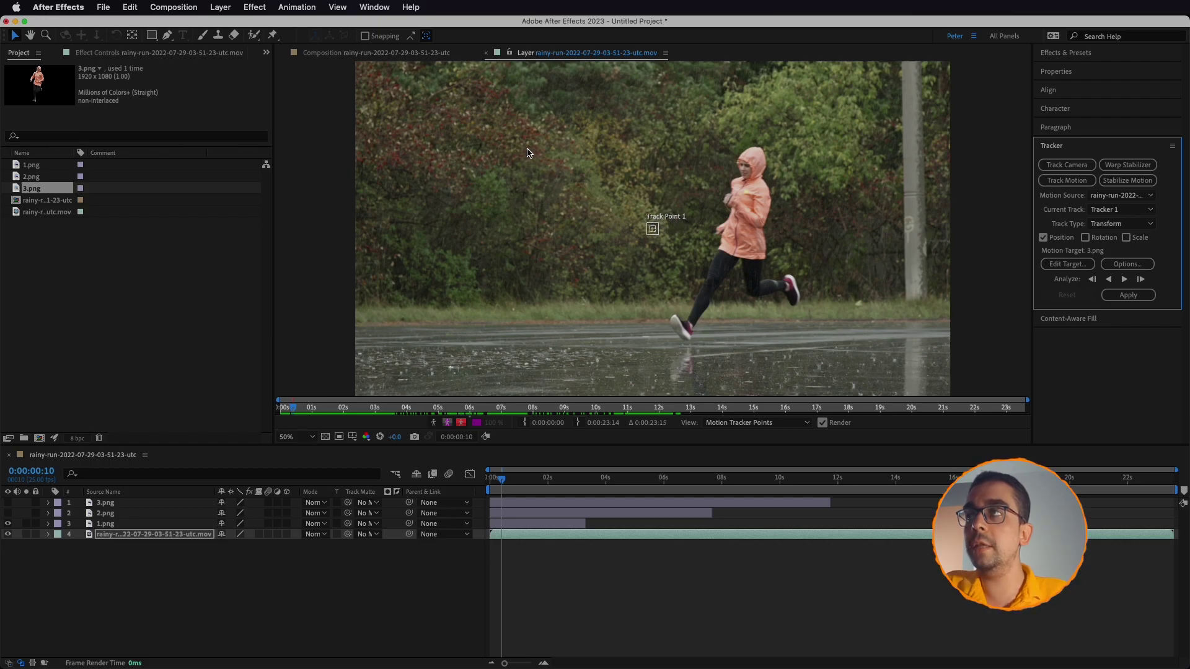
key(period)
key(period)
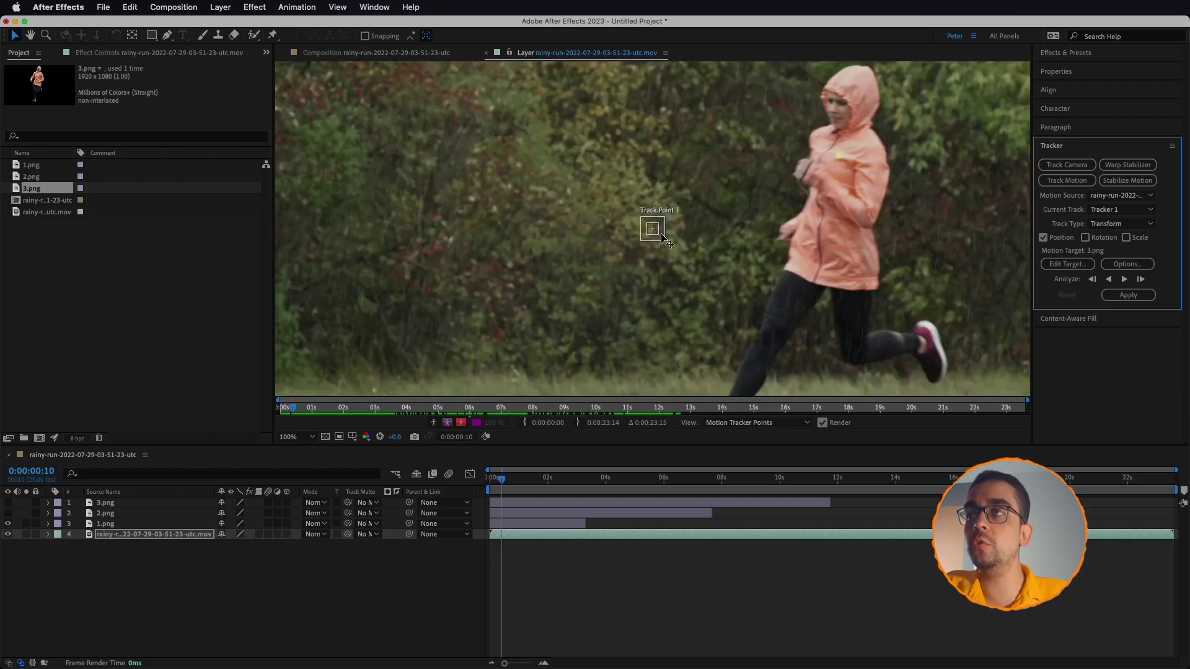
drag(664, 243, 676, 256)
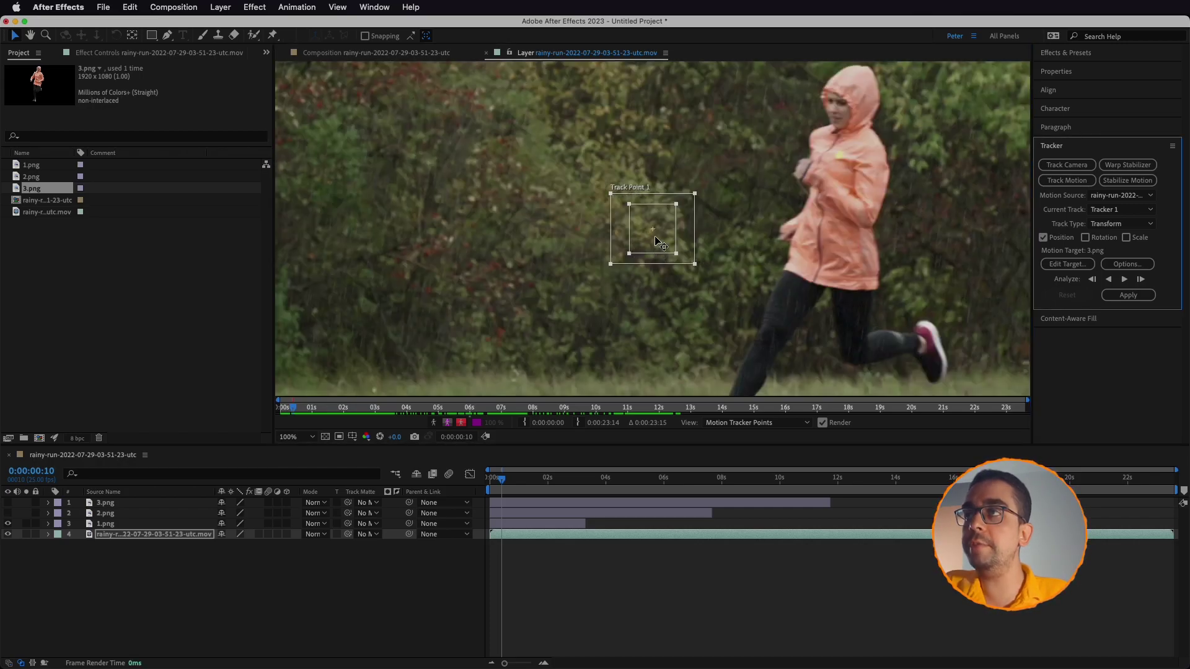
scroll(658, 244, down, 2)
mouse_move(657, 237)
mouse_down()
mouse_move(551, 145)
mouse_move(556, 154)
mouse_up()
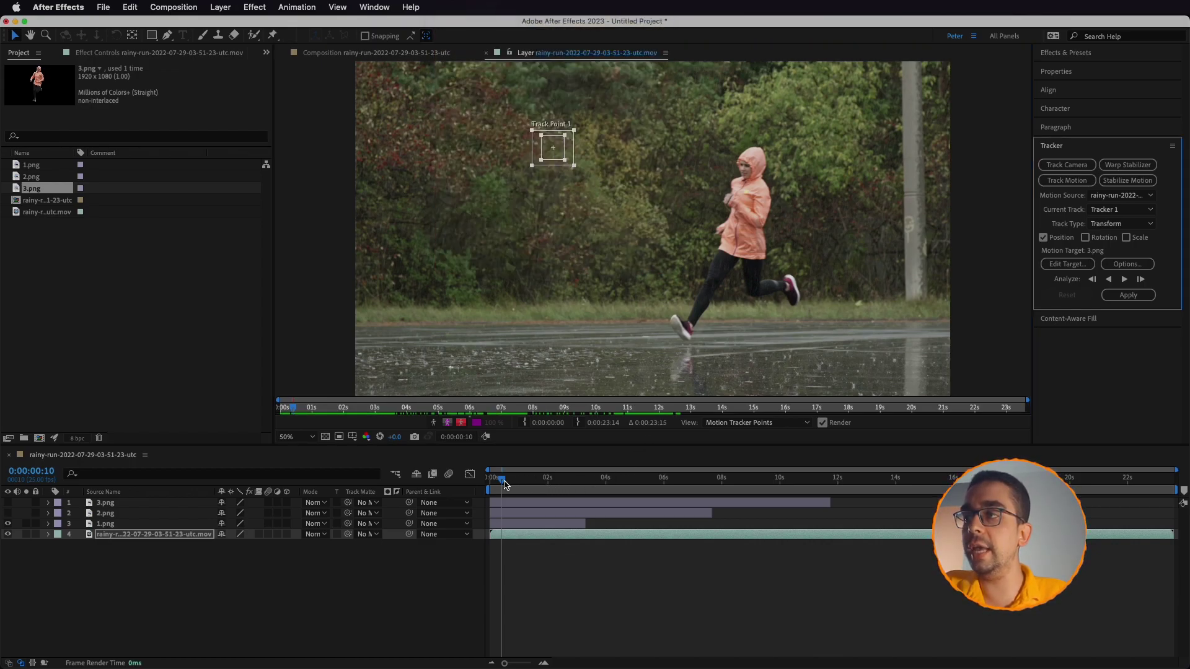
mouse_move(505, 485)
mouse_down()
mouse_move(604, 485)
mouse_move(491, 485)
mouse_up()
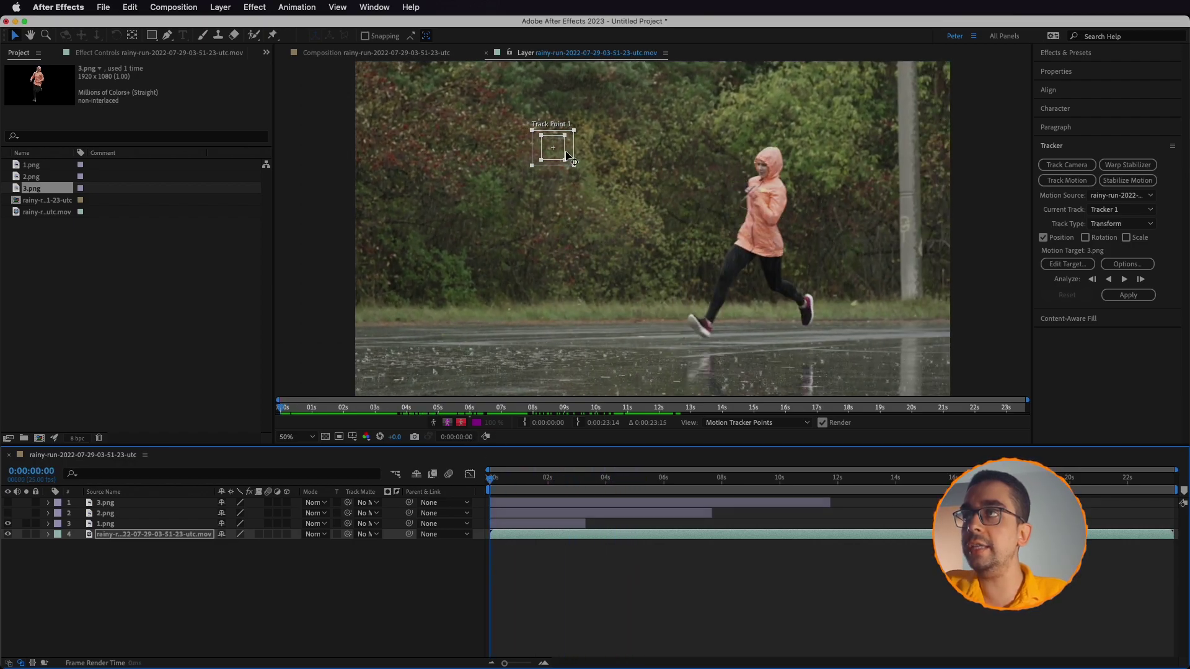
drag(556, 155, 505, 102)
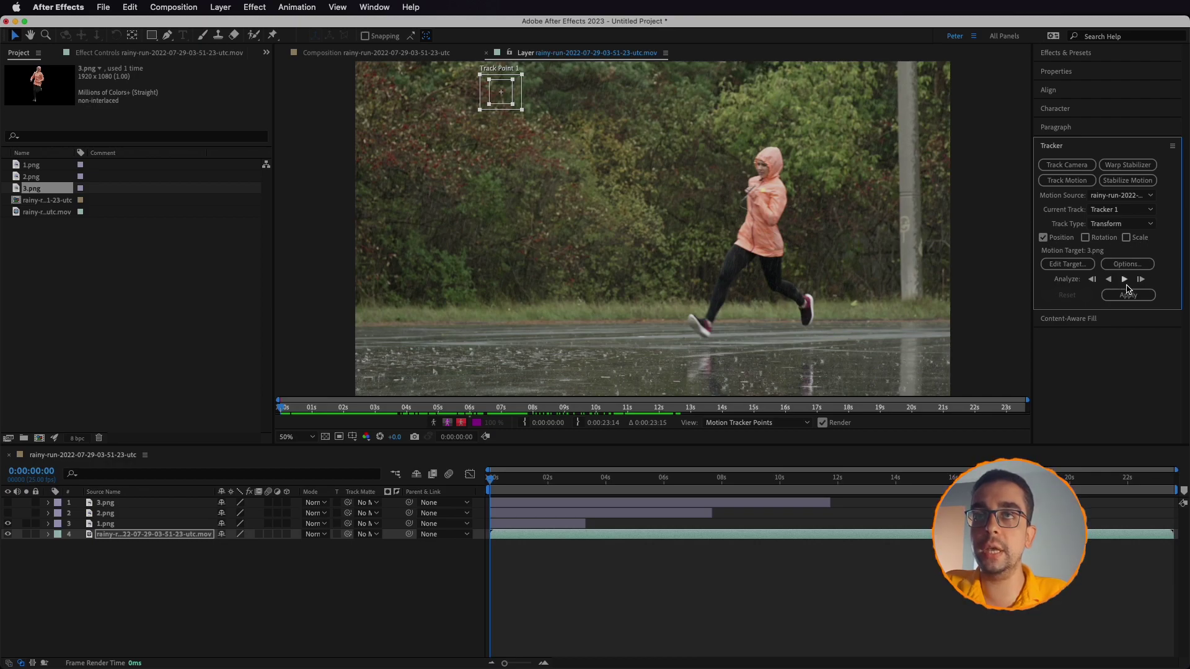
Step: Analyze Tracker 1 forward through the clip, then scrub back and play to check it
click(1125, 279)
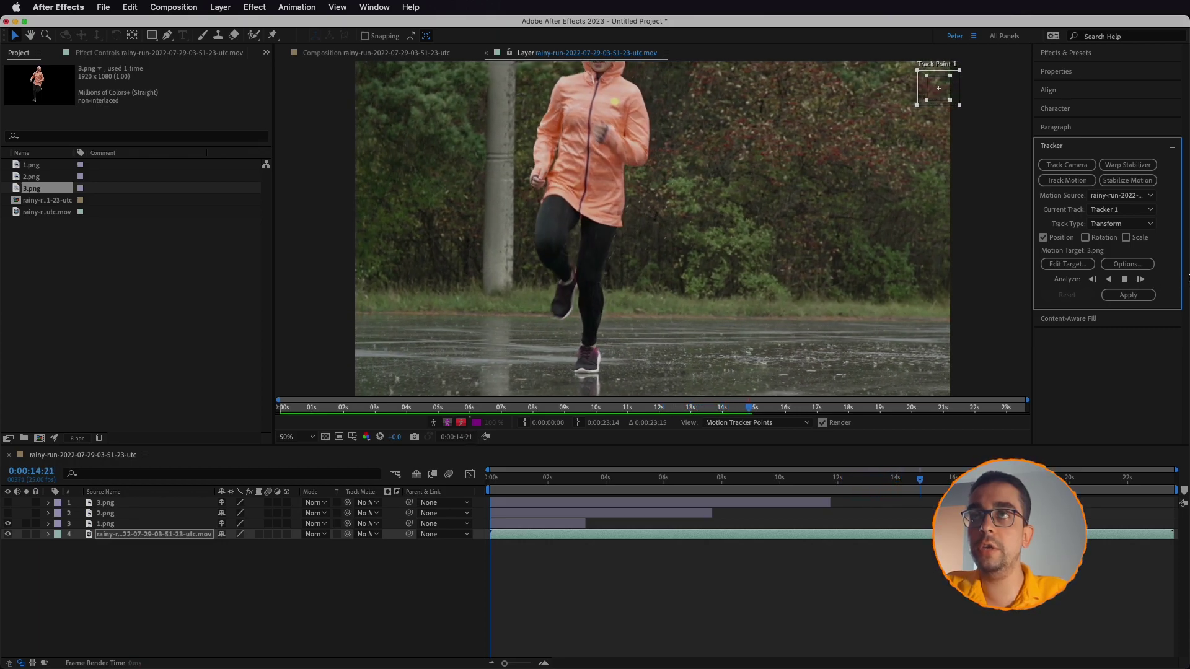
drag(943, 485, 471, 499)
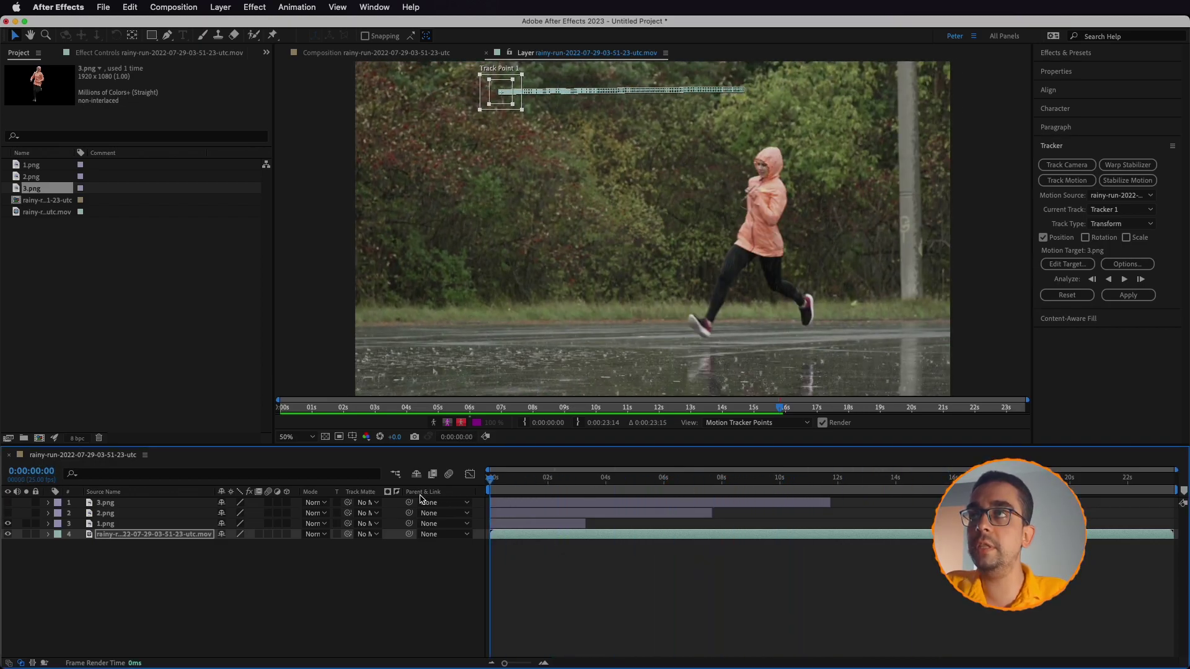
key(space)
key(space)
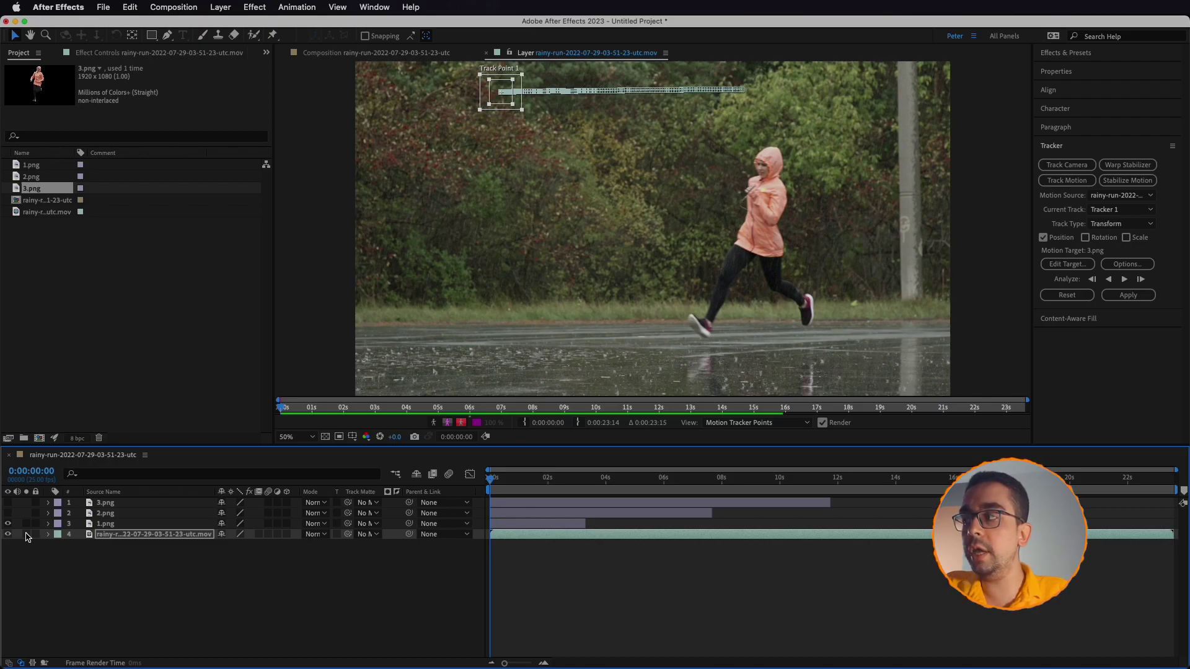
key(space)
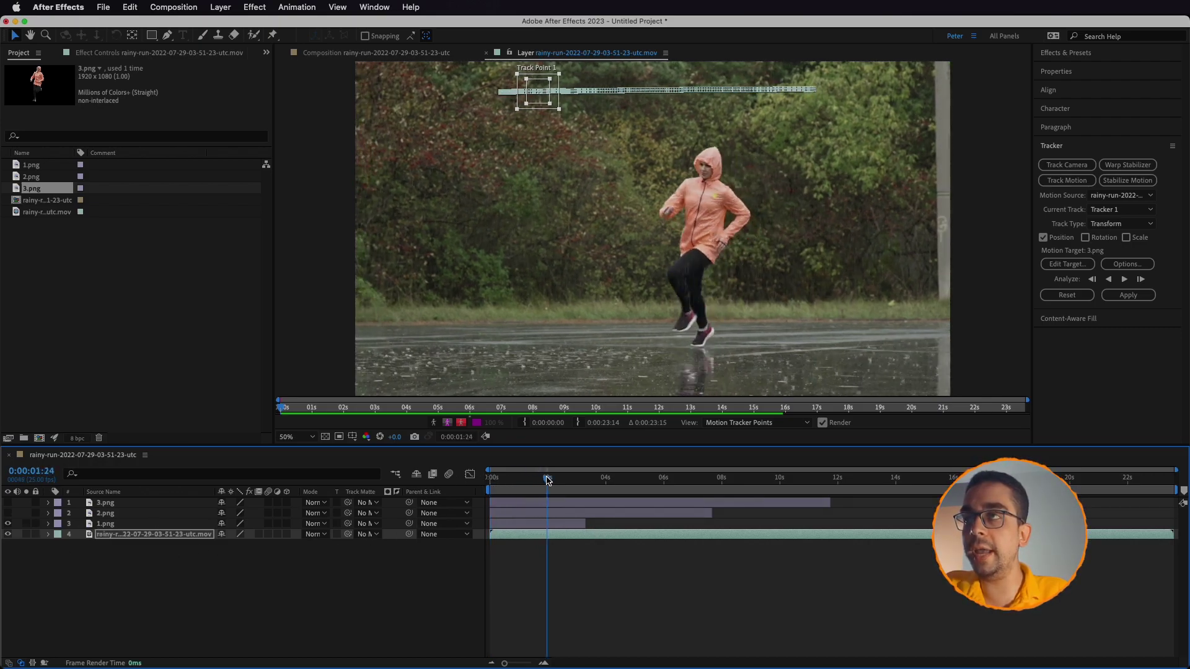
key(space)
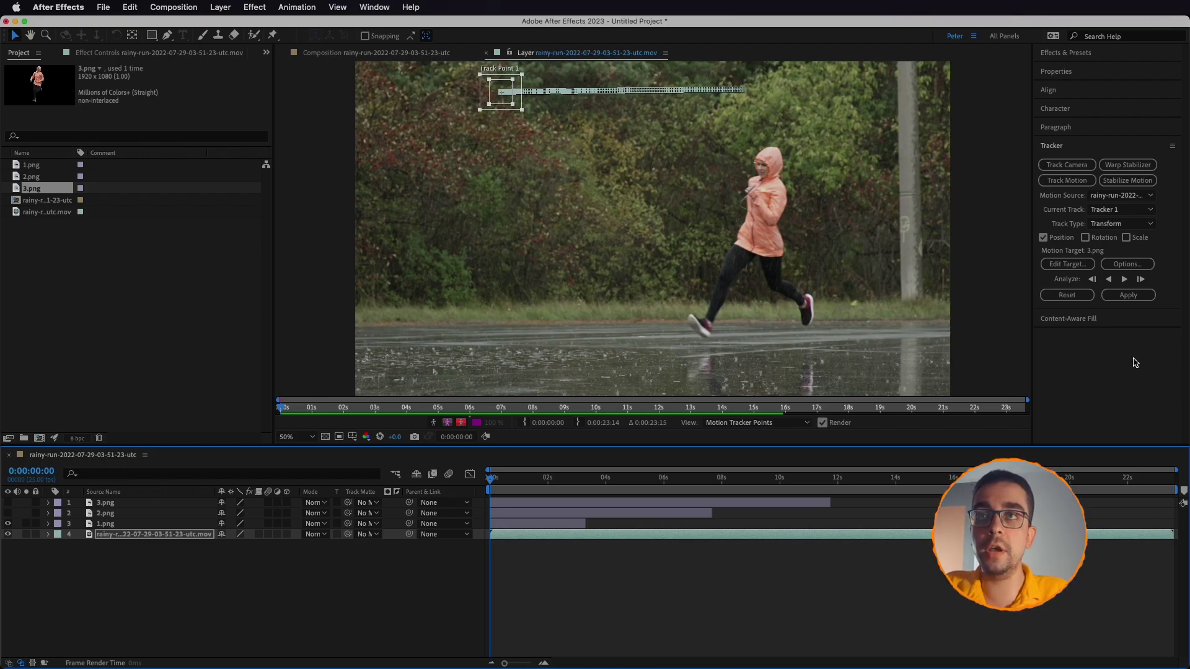
Step: Set layer 1. 3.png as the motion target and apply the track in X and Y
click(1077, 264)
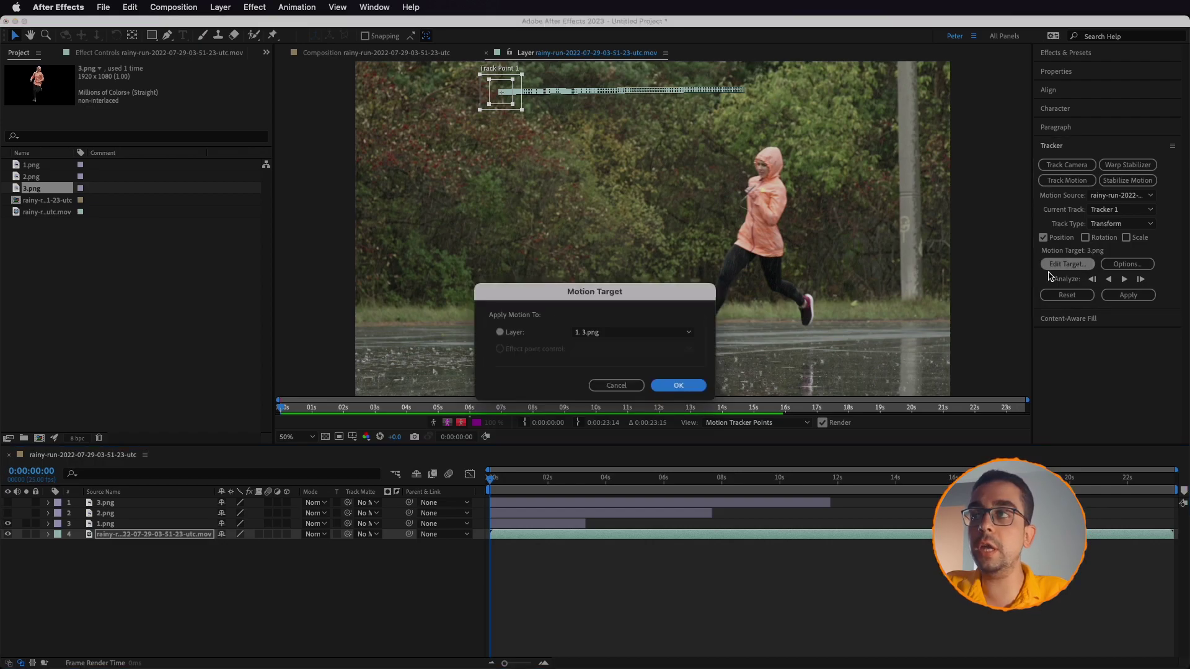
click(580, 333)
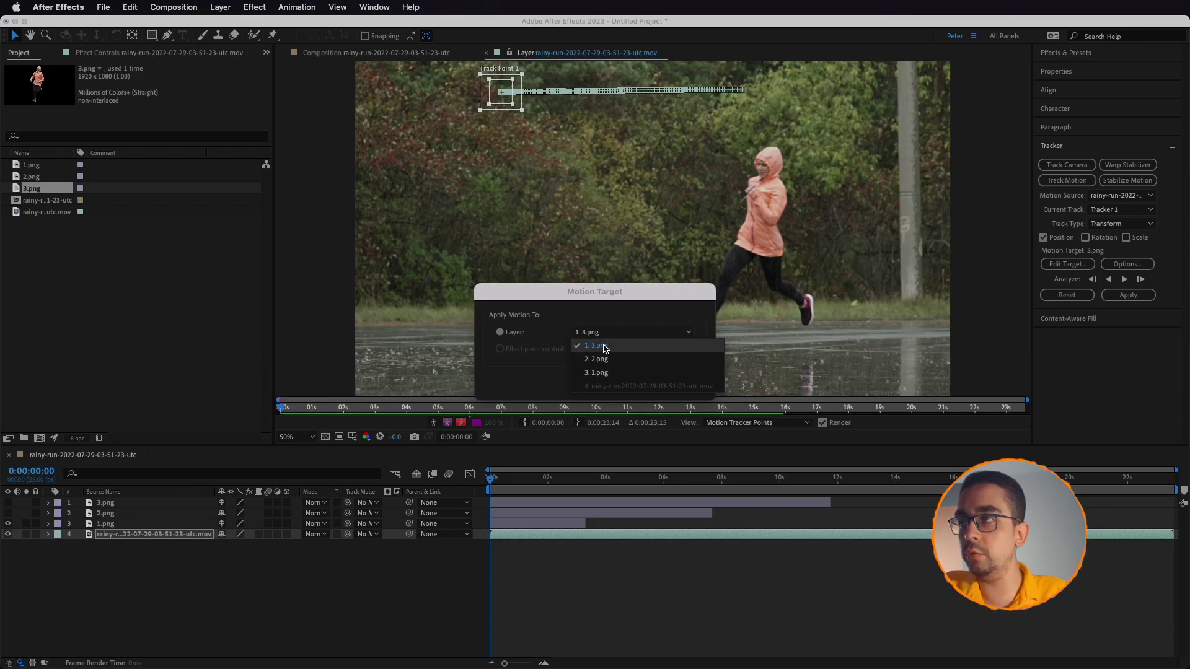
click(605, 345)
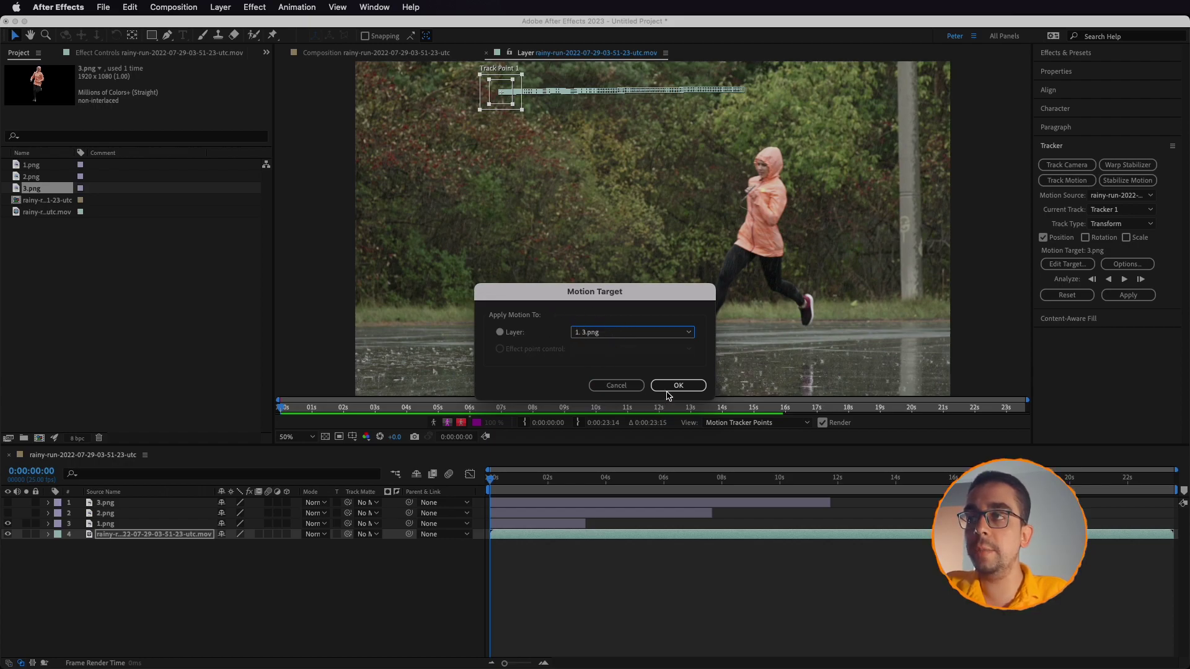
click(668, 390)
click(1127, 295)
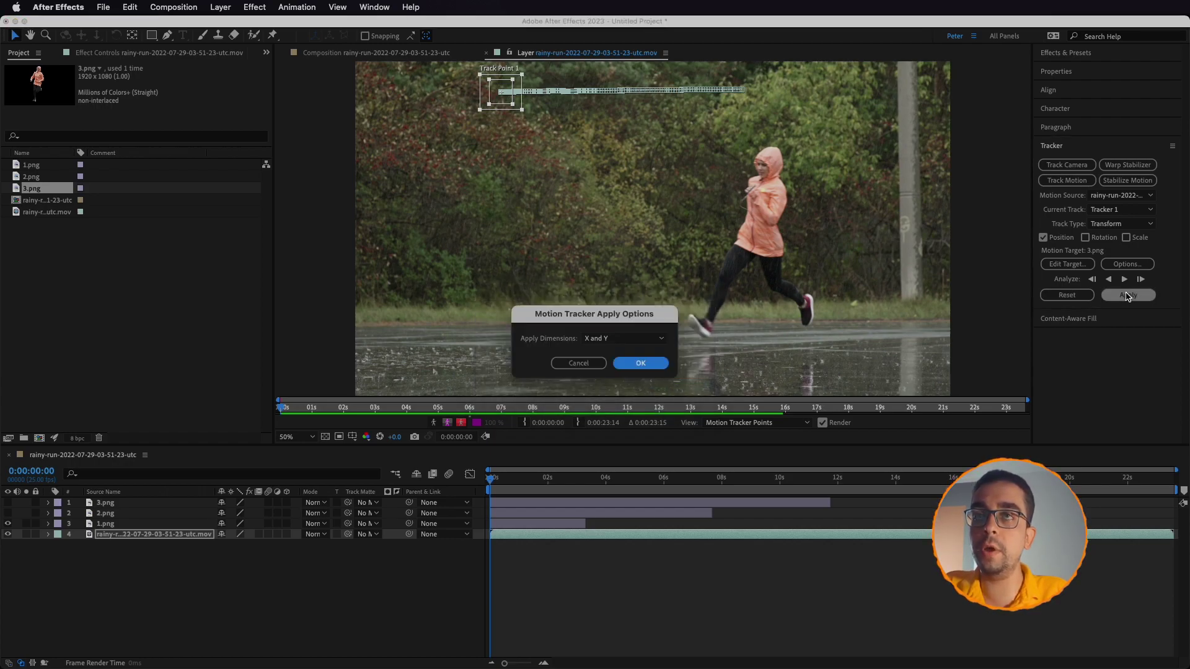
click(635, 366)
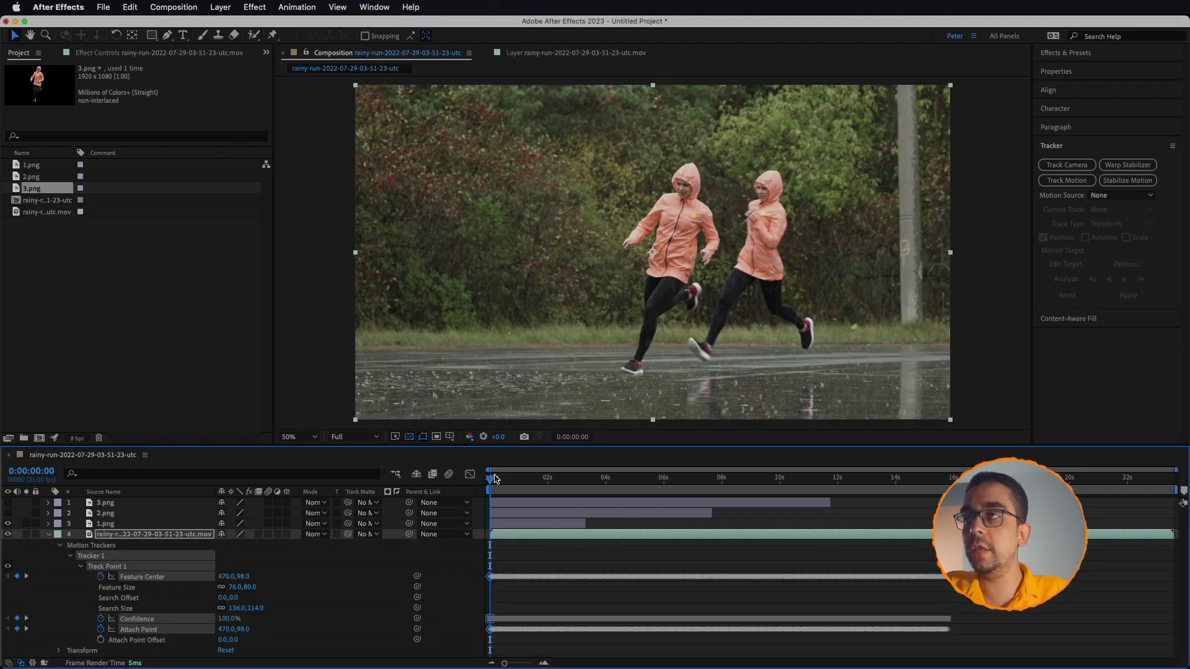
Step: Play back the tracked result and reveal 3.png's Position keyframes
drag(494, 479, 560, 481)
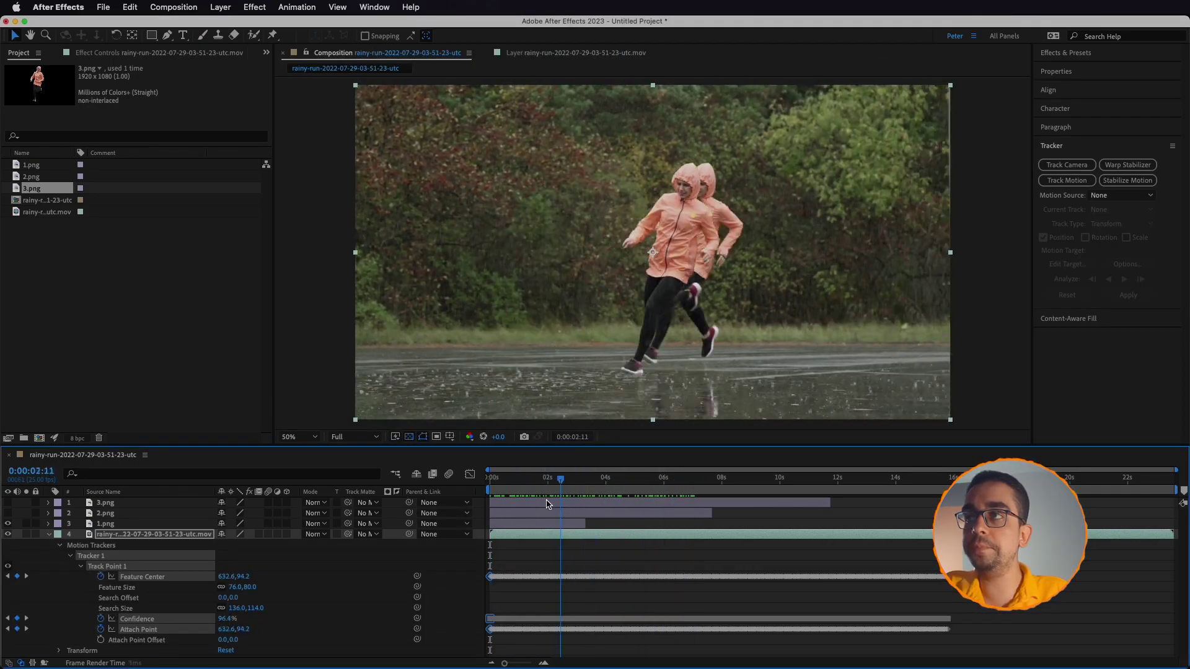
key(space)
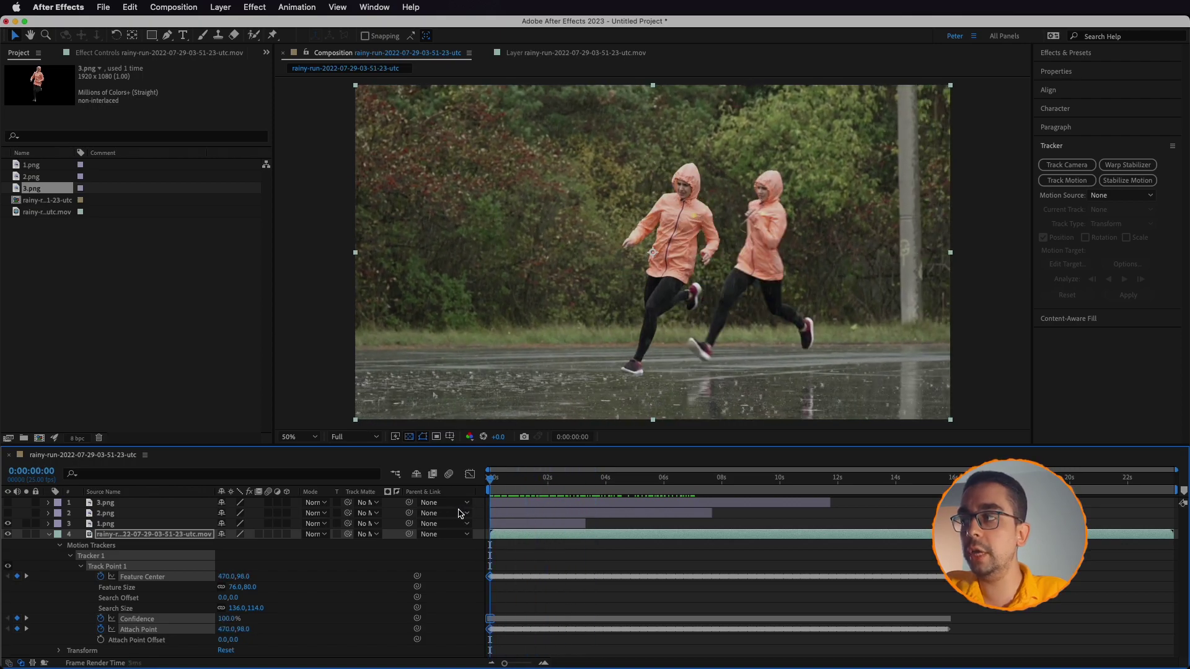
click(537, 526)
click(537, 515)
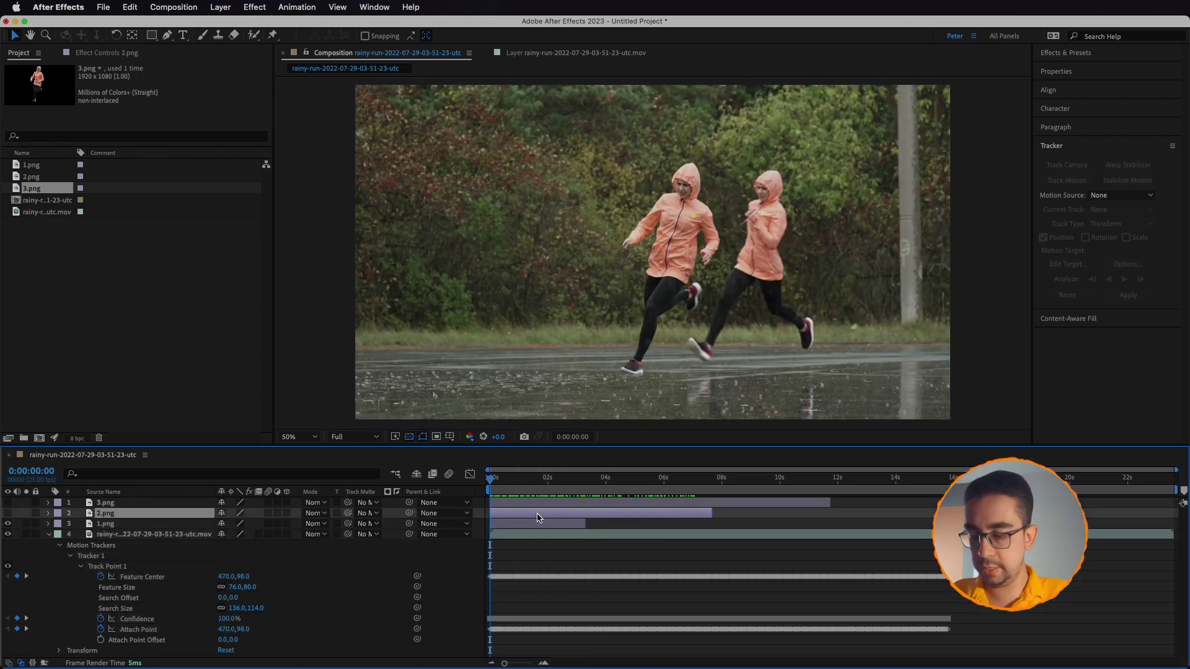
click(543, 504)
key(p)
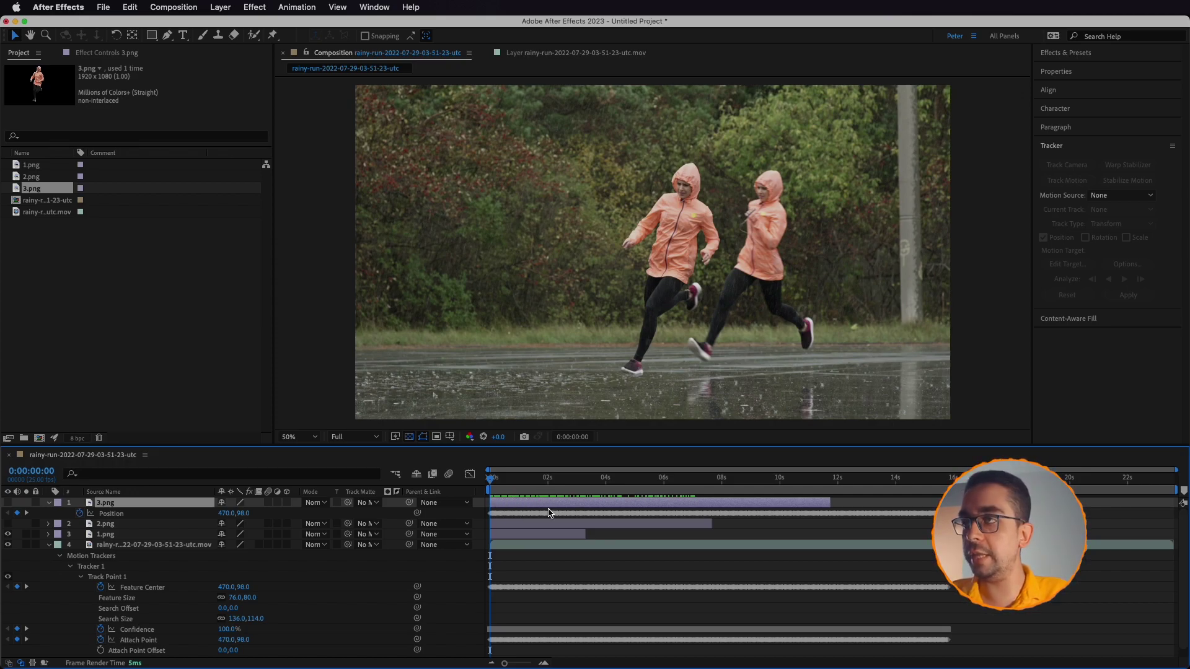
Step: Show the 3.png runner, hide 1.png, and go to frame 0:00:11:18
click(8, 503)
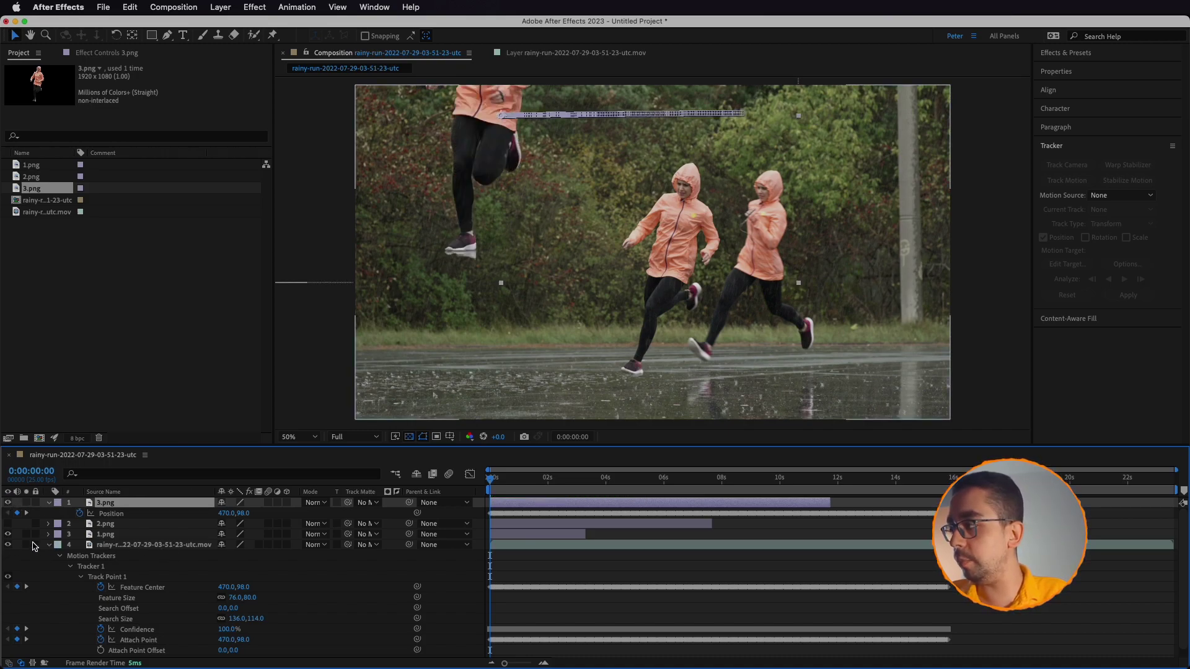
click(8, 534)
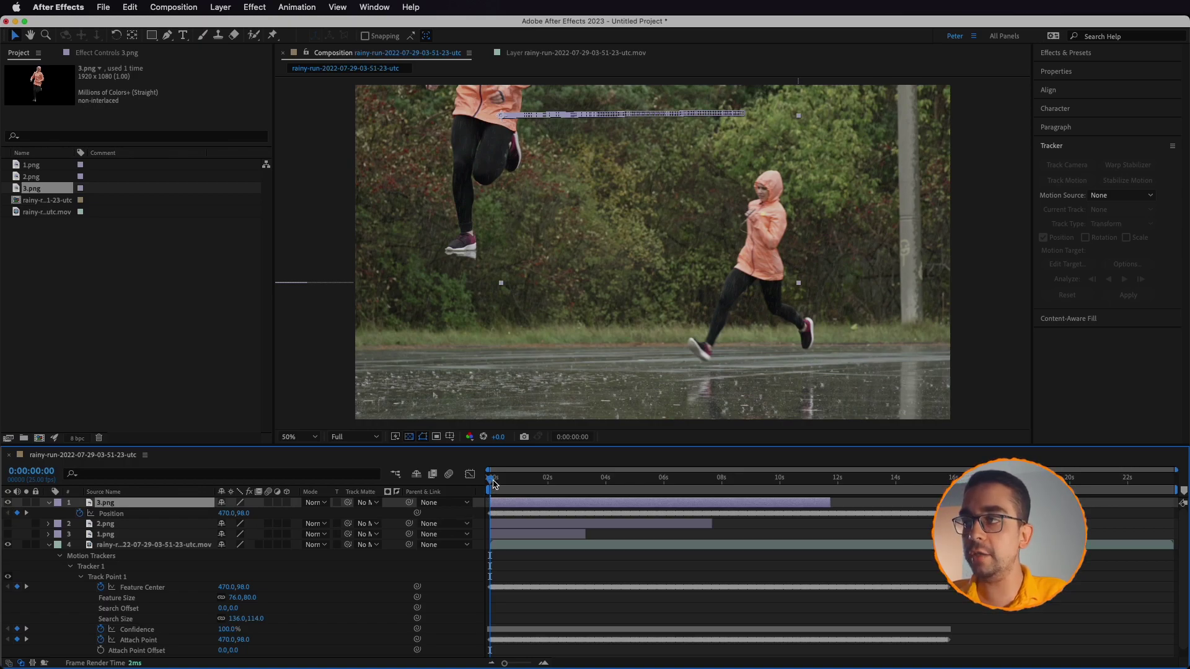
drag(493, 482, 834, 516)
key(Page_Up)
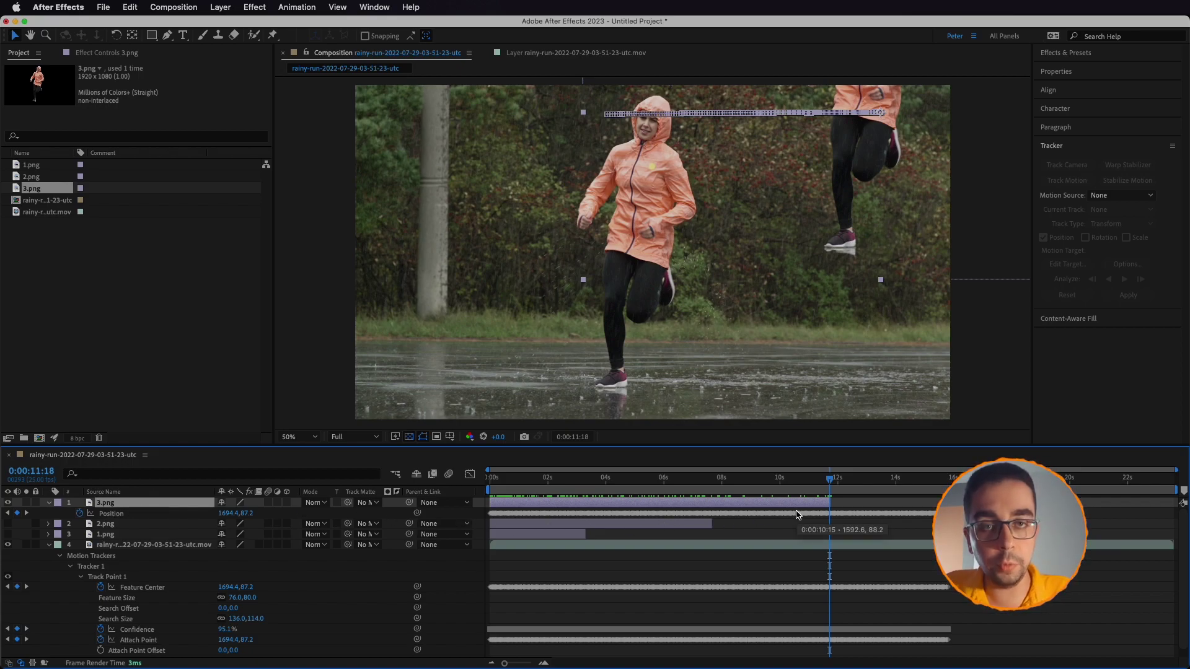
Step: Set 3.png's Anchor Point to 1691, 90 so its runner lines up with the real one
key(a)
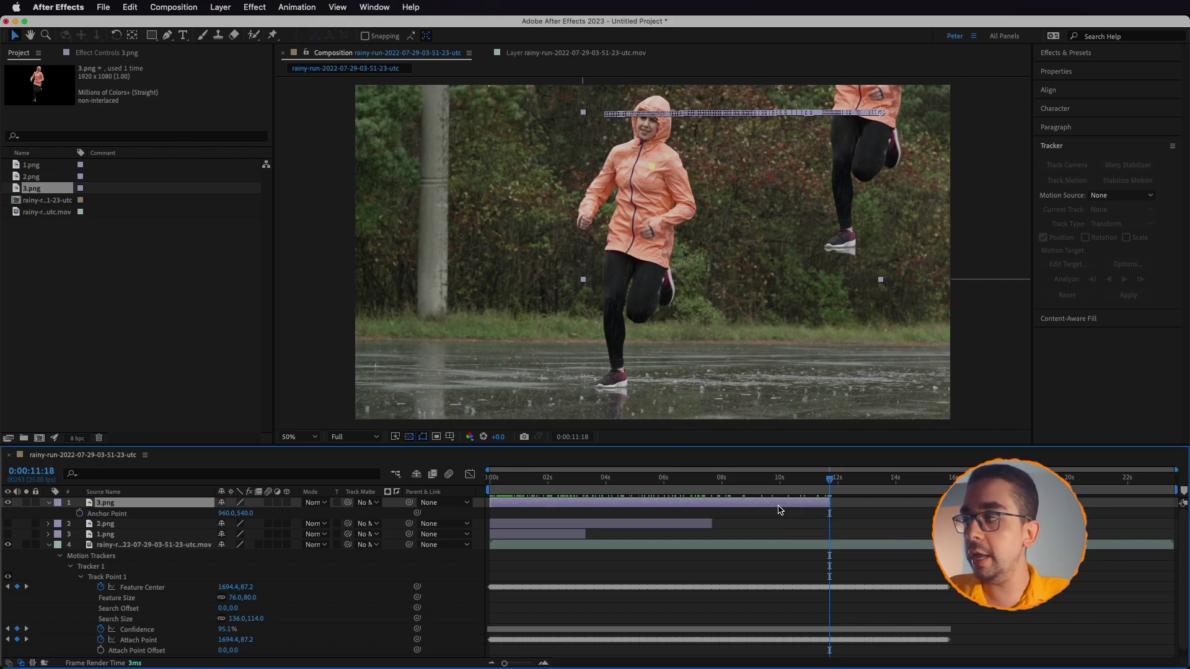
mouse_move(246, 518)
mouse_down()
mouse_move(257, 519)
mouse_move(136, 535)
mouse_up()
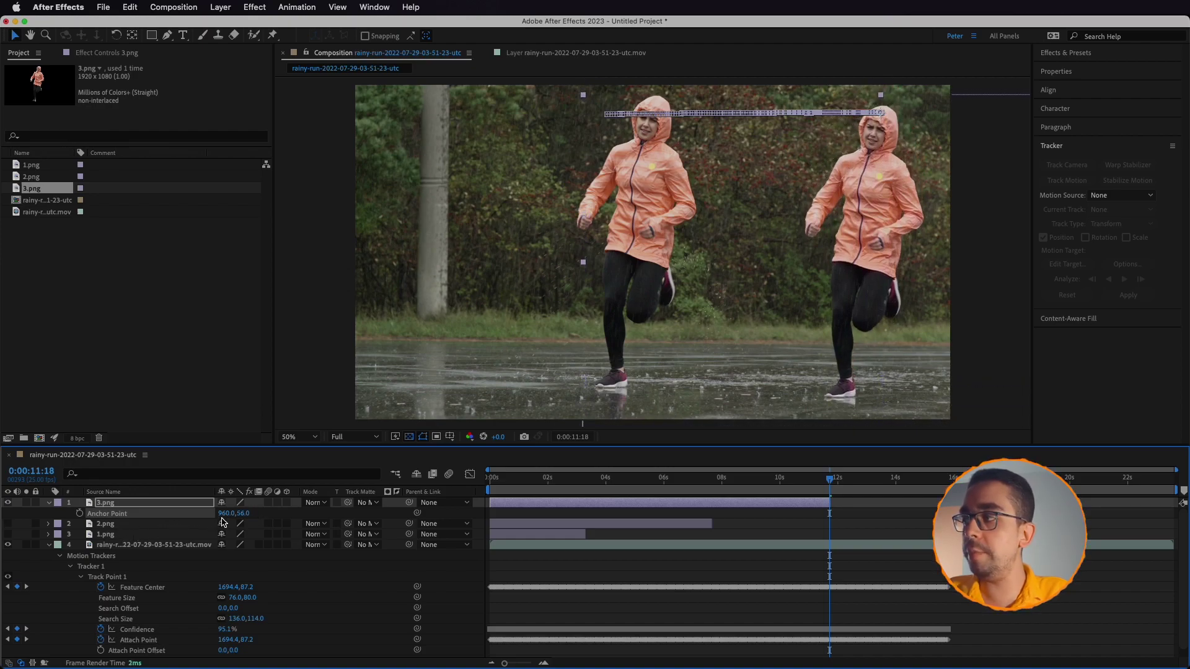
drag(222, 514, 710, 545)
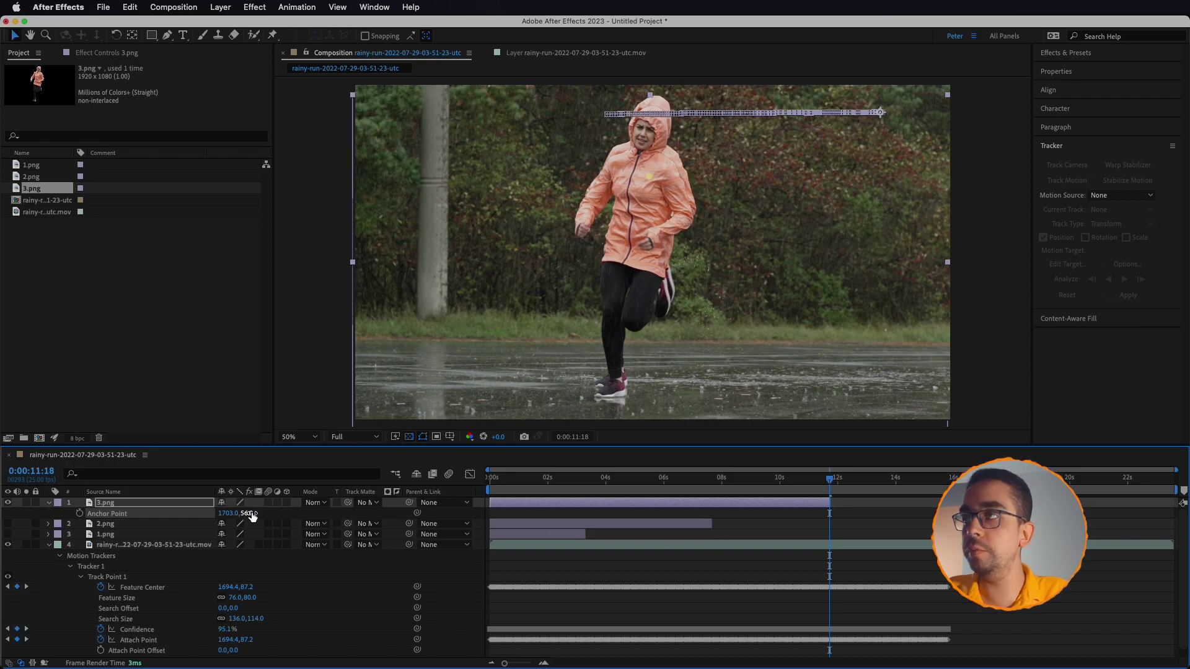
drag(252, 516, 269, 516)
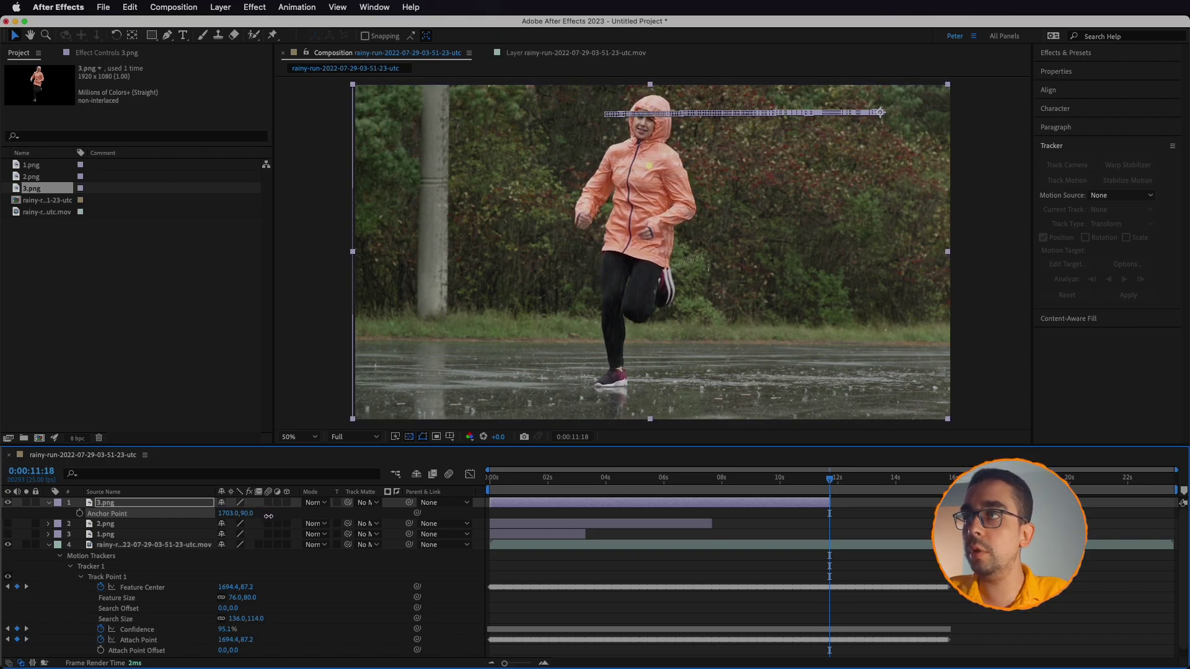
drag(233, 516, 226, 515)
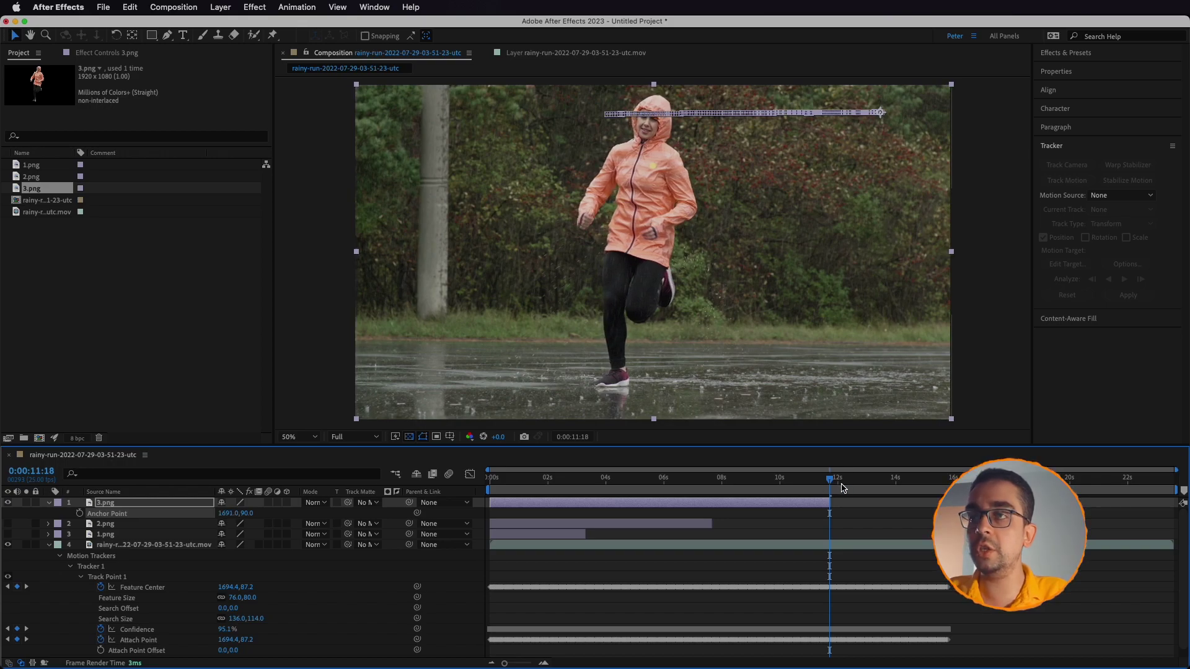
mouse_move(831, 483)
mouse_down()
mouse_move(684, 490)
mouse_move(800, 494)
mouse_move(496, 489)
mouse_move(680, 495)
mouse_up()
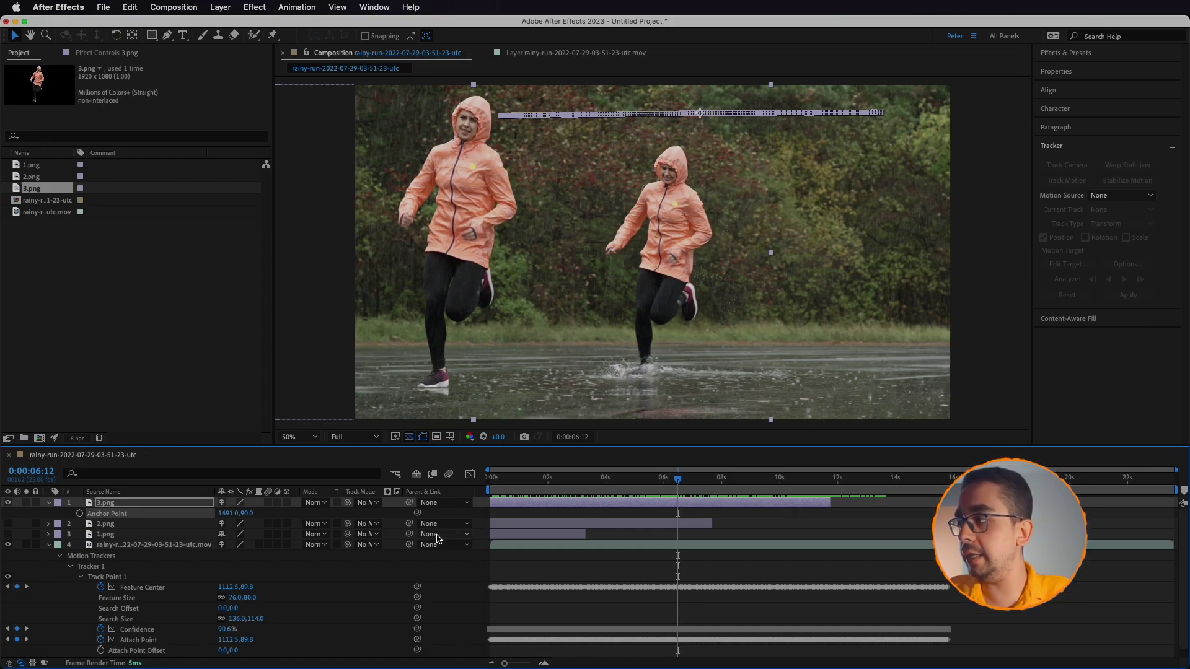
Step: Show the 2.png layer and parent it to 3.png
click(49, 503)
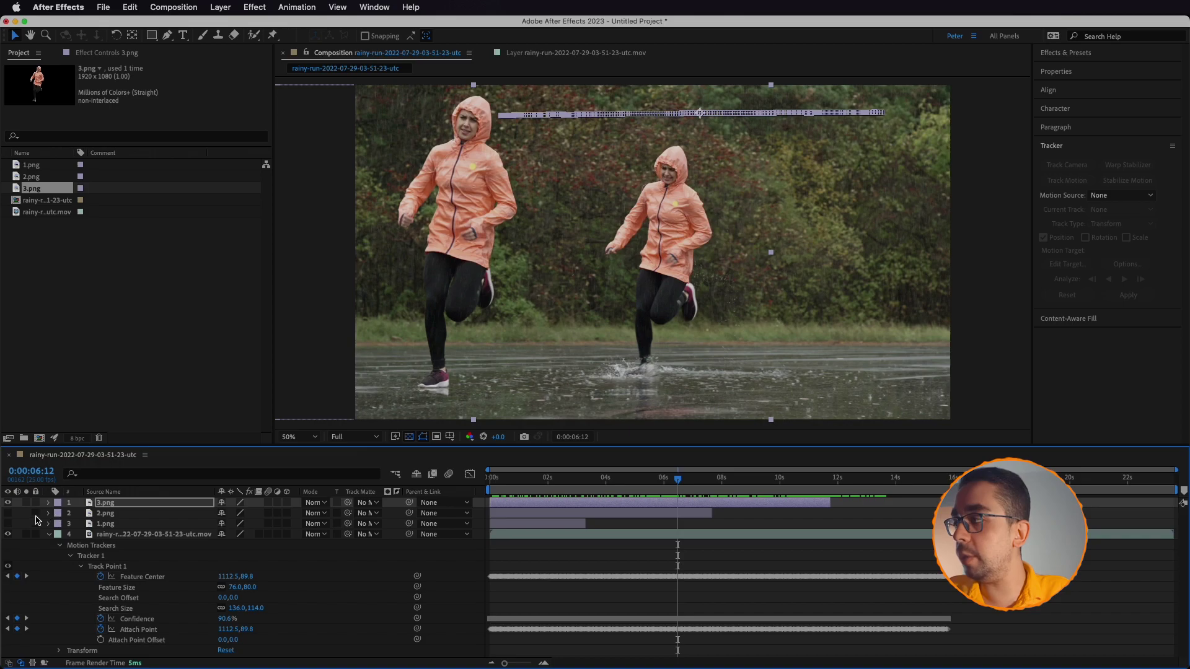
click(8, 514)
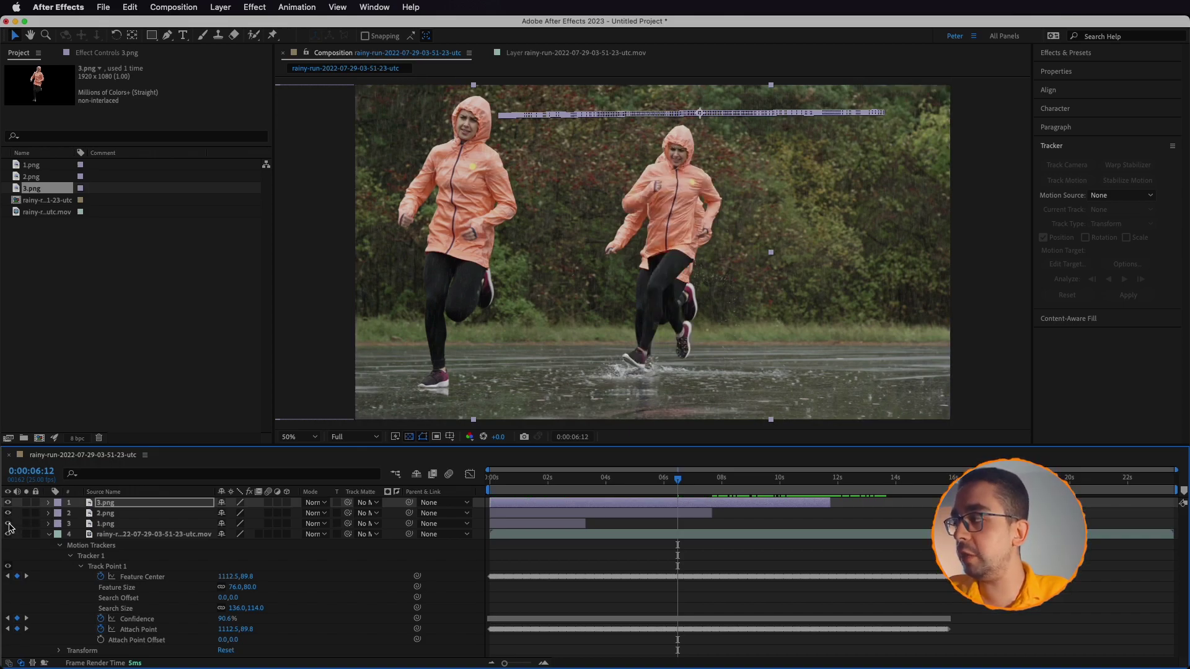
click(107, 515)
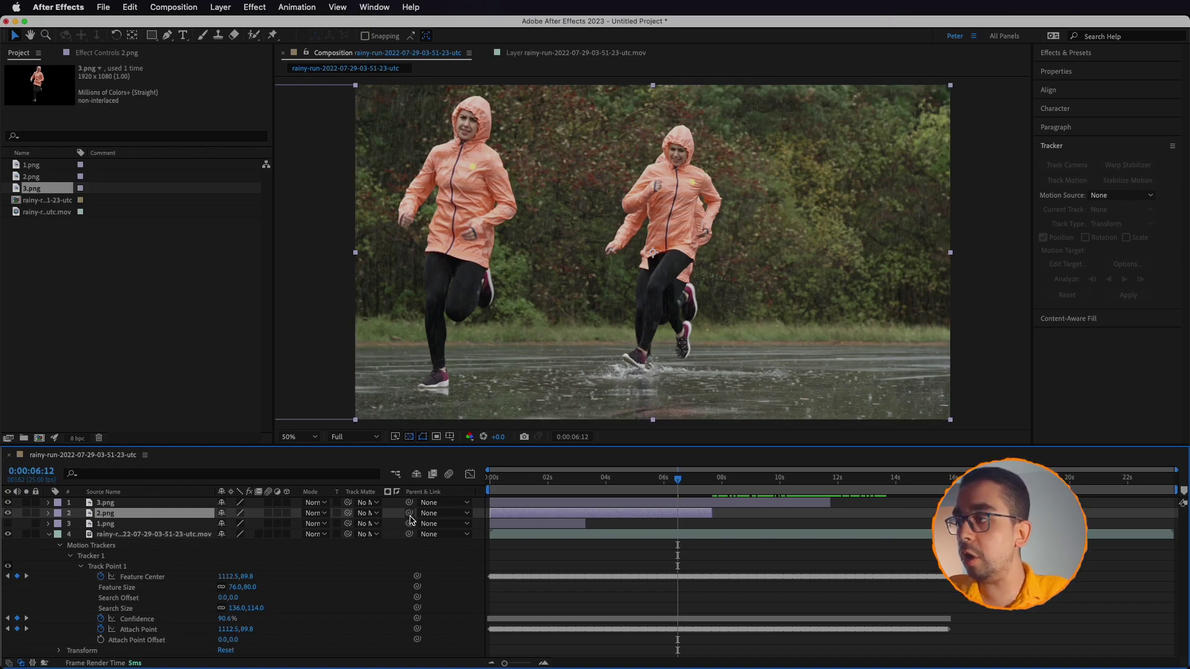
mouse_move(409, 513)
mouse_down()
mouse_move(130, 524)
mouse_move(107, 503)
mouse_up()
Step: Shift the 2.png runner about 71 px left so it trails the real runner
mouse_move(687, 481)
mouse_down()
mouse_move(667, 484)
mouse_move(713, 483)
mouse_up()
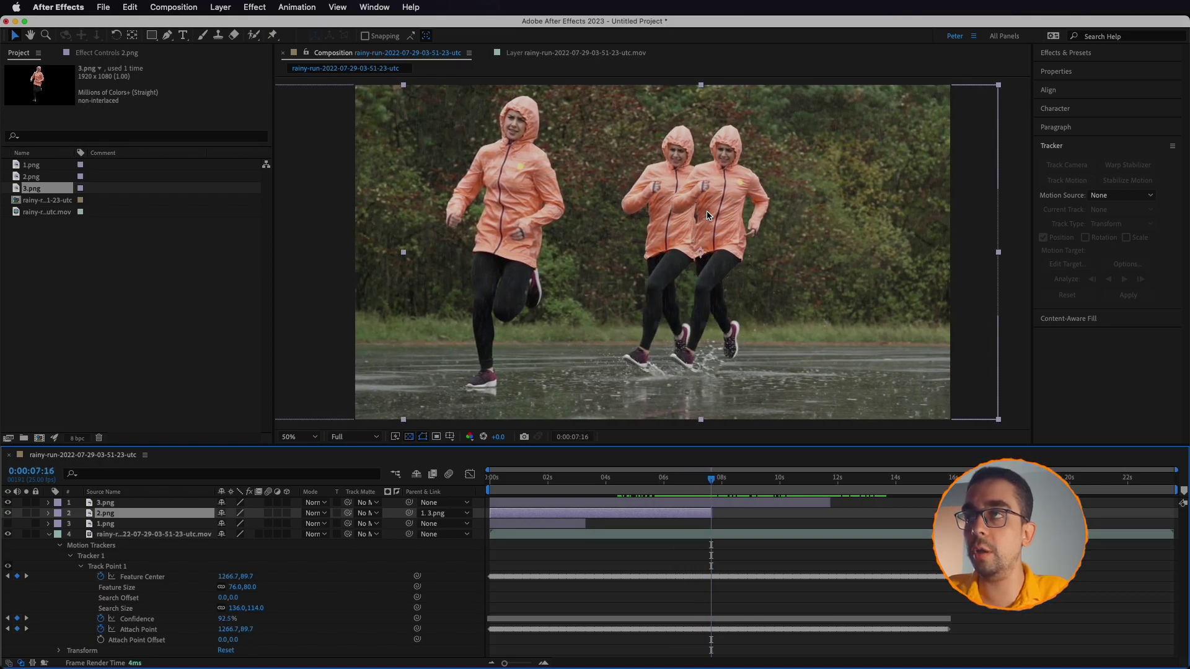
drag(722, 213, 674, 212)
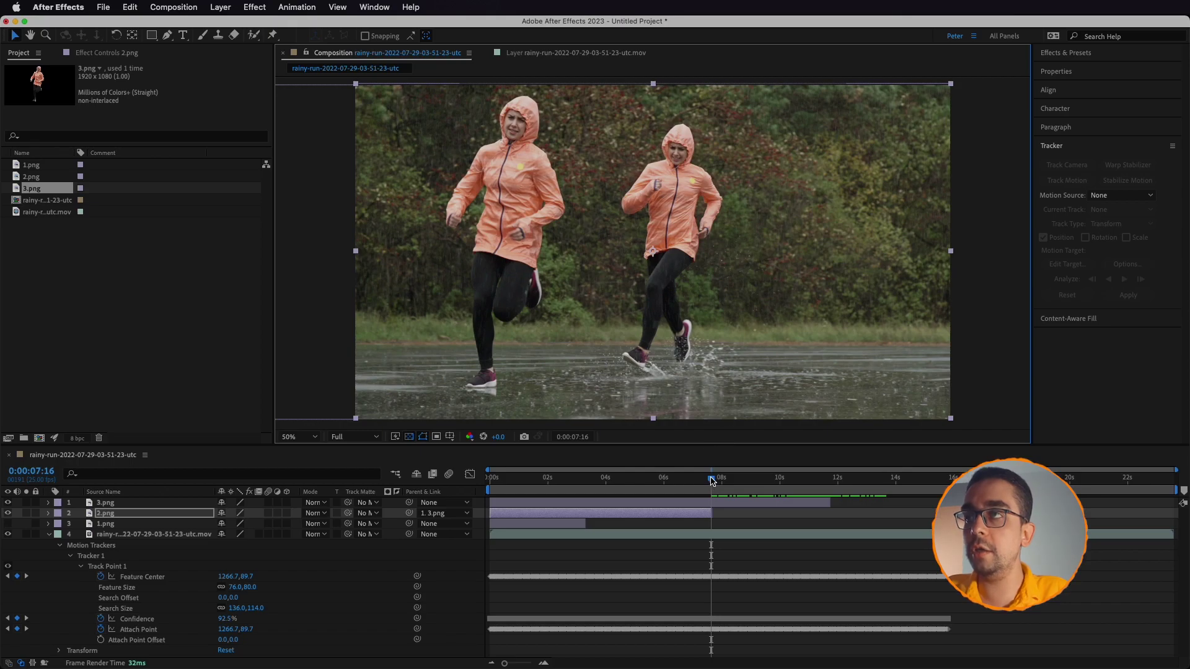
mouse_move(712, 482)
mouse_down()
mouse_move(592, 491)
mouse_move(684, 500)
mouse_move(543, 523)
mouse_up()
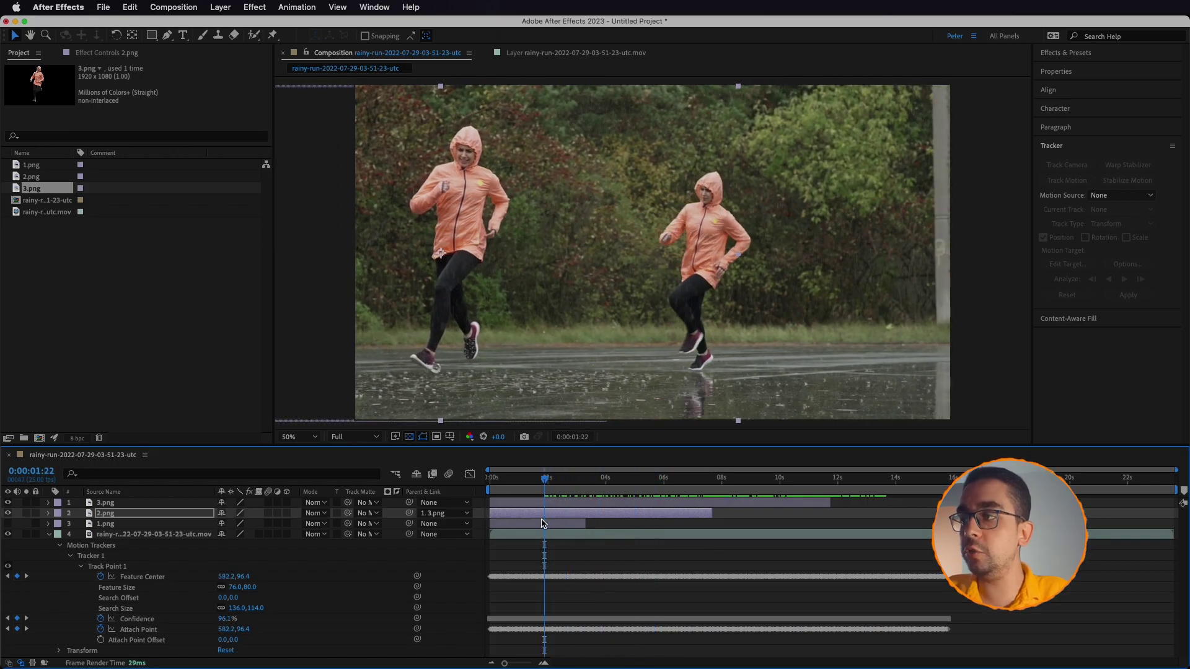
Step: Parent the 1.png runner layer to 3.png and make it visible
click(543, 524)
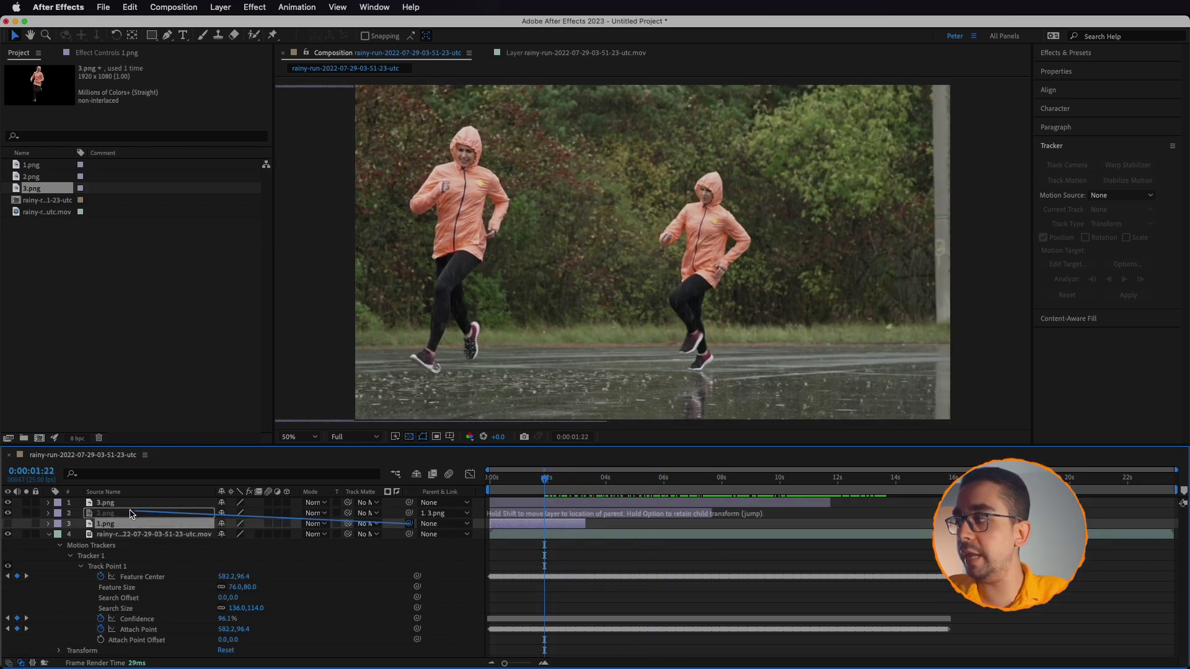
drag(409, 524, 106, 502)
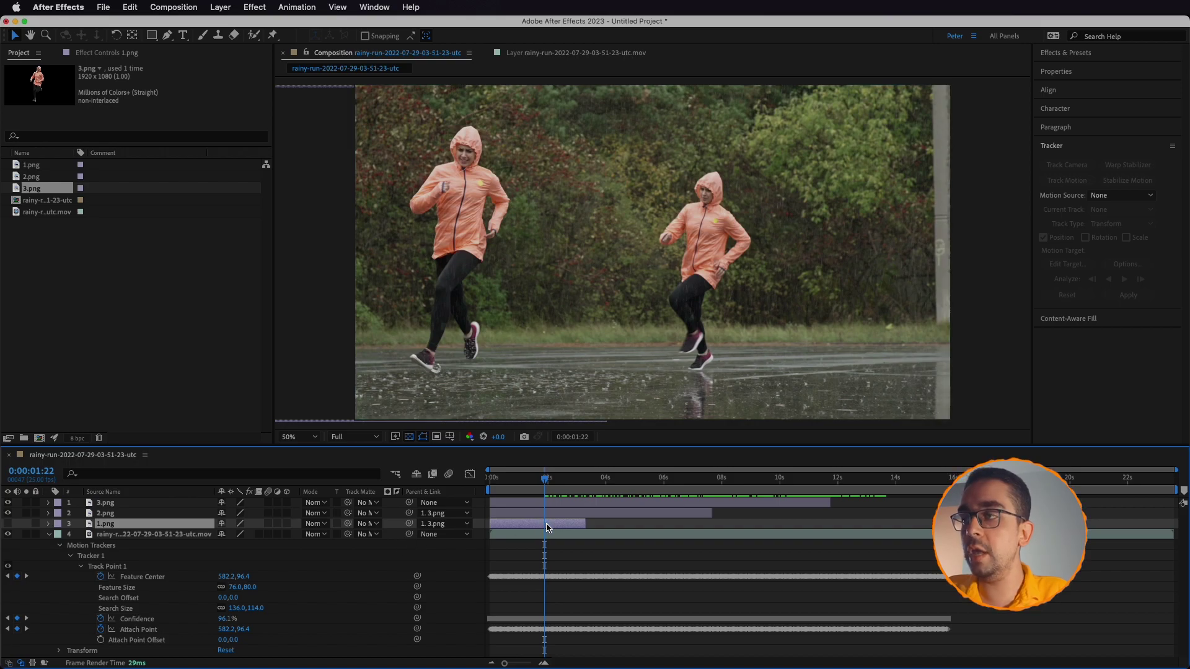
click(9, 525)
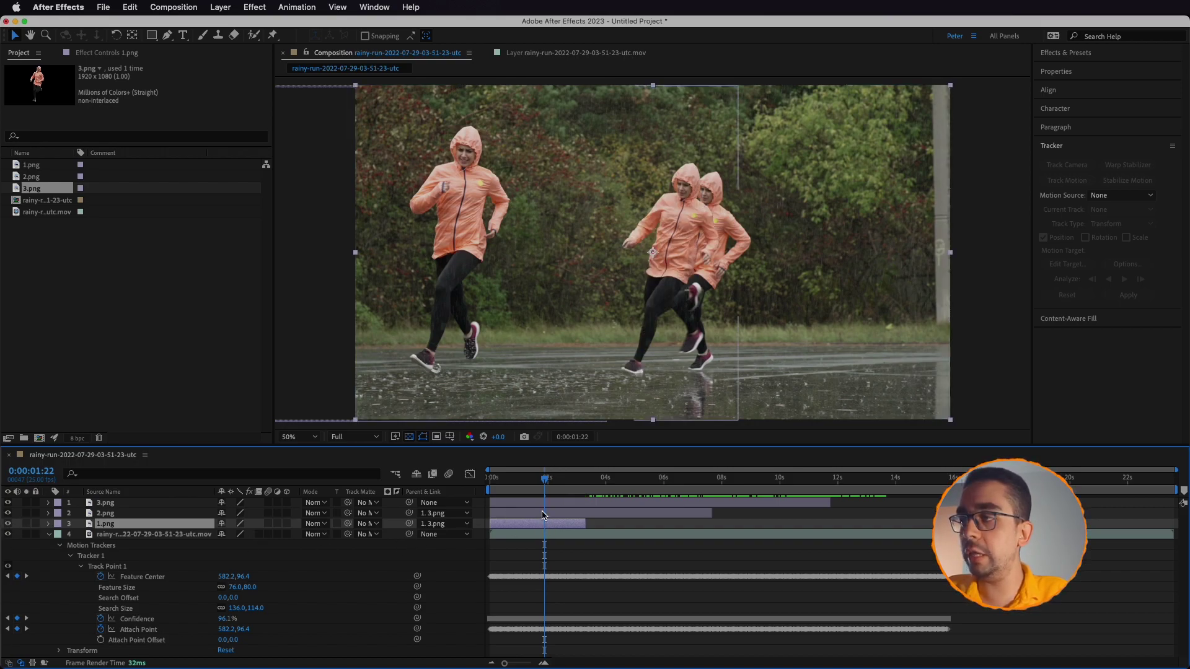
Step: At around 0:00:03:08, shift the 1.png runner slightly left, then return to the first frame
drag(546, 480, 587, 485)
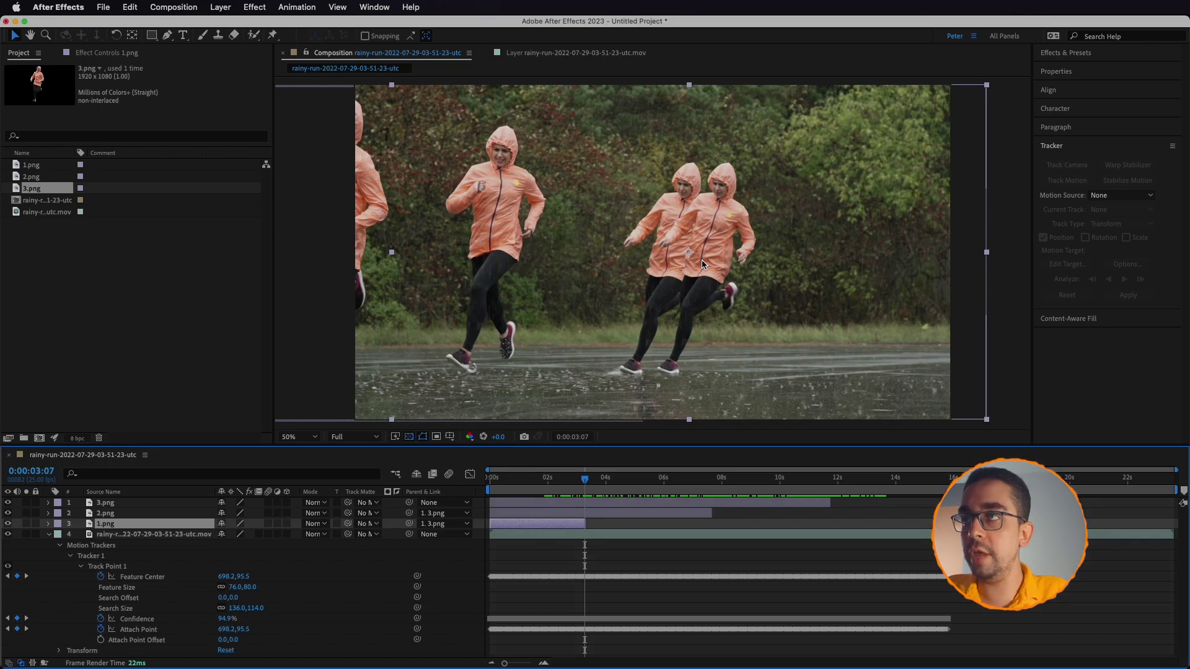
drag(701, 258, 666, 255)
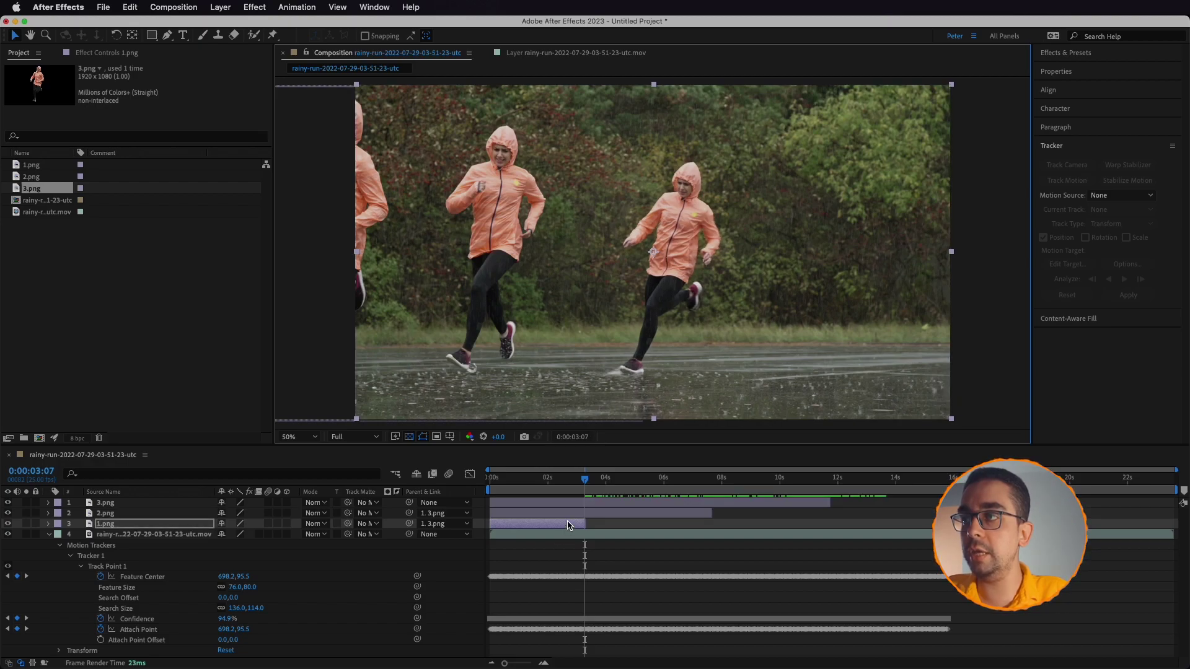
drag(584, 481, 419, 484)
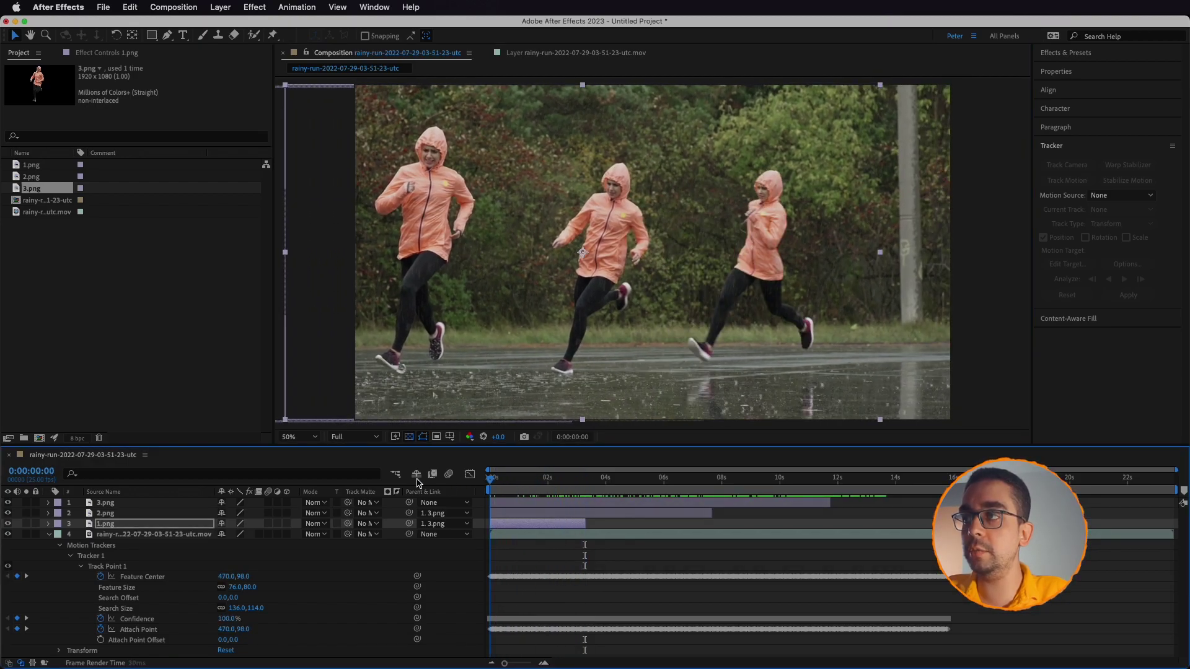
key(space)
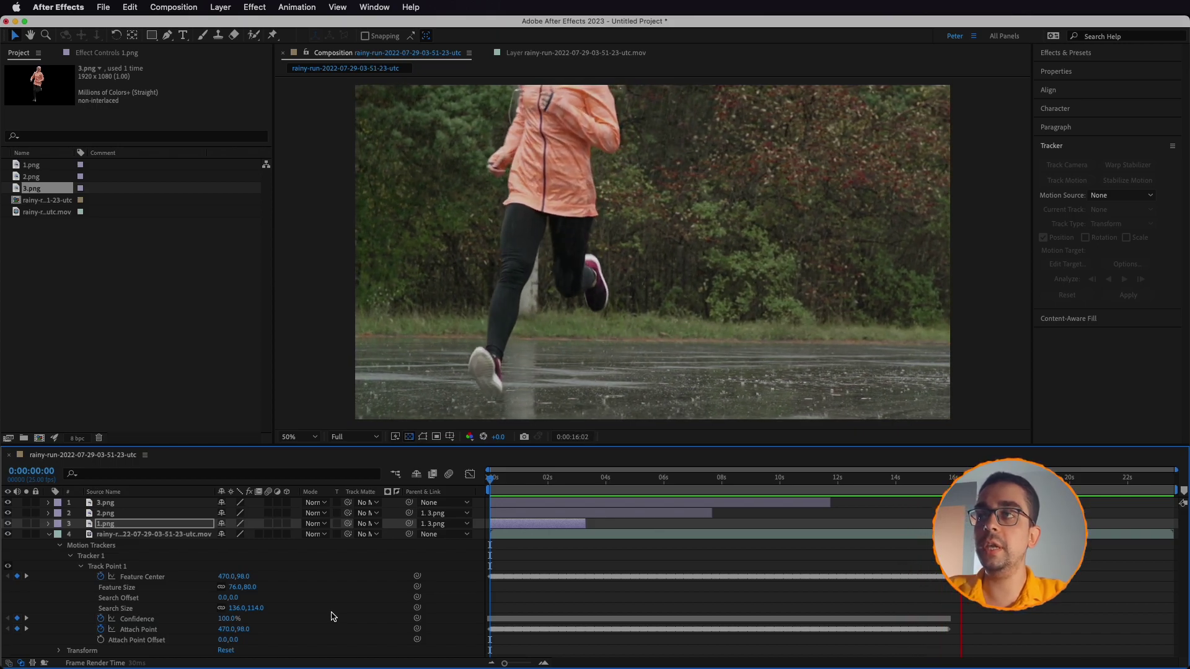
key(space)
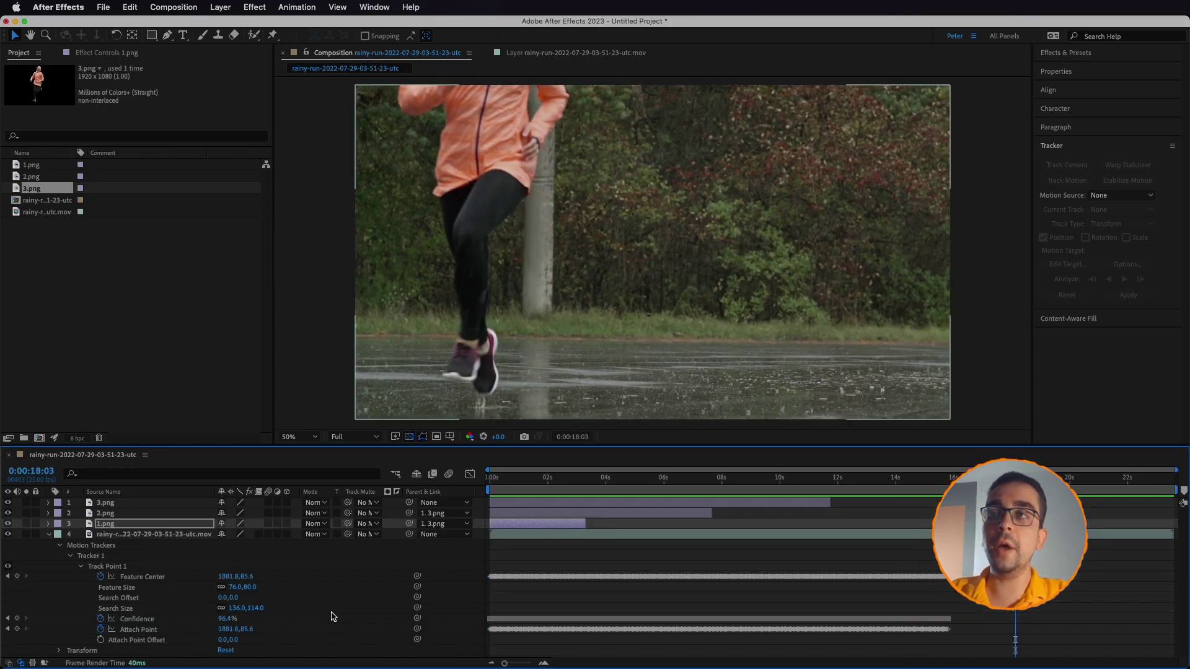